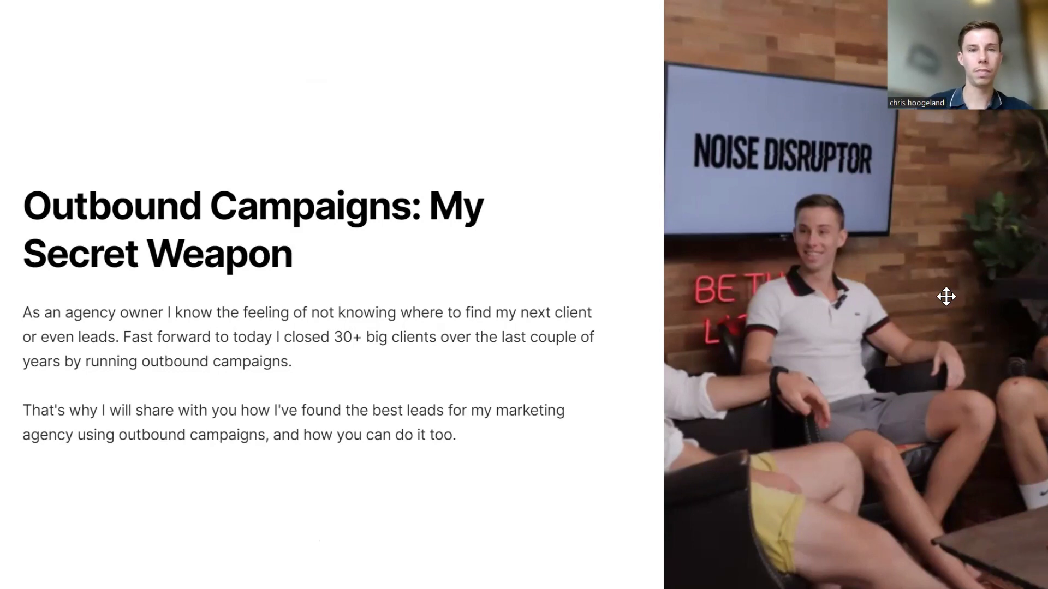
key(Right)
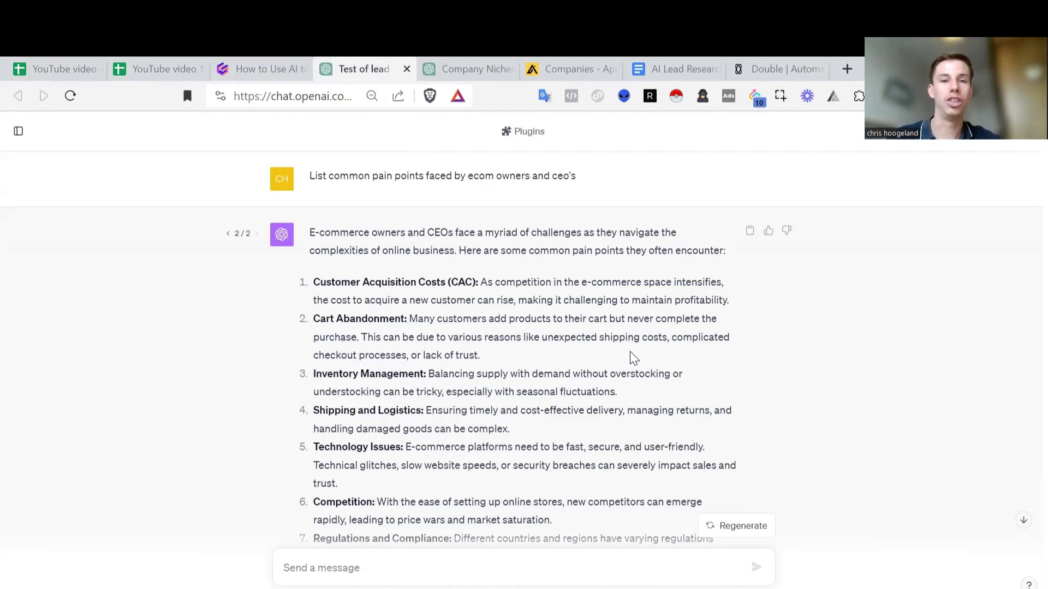
click(271, 75)
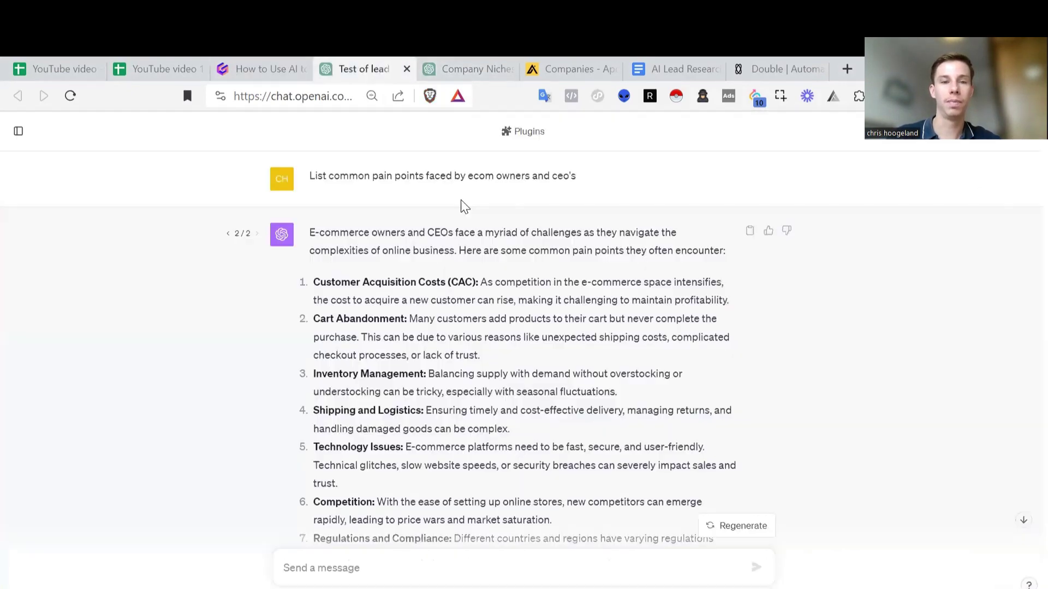
click(363, 69)
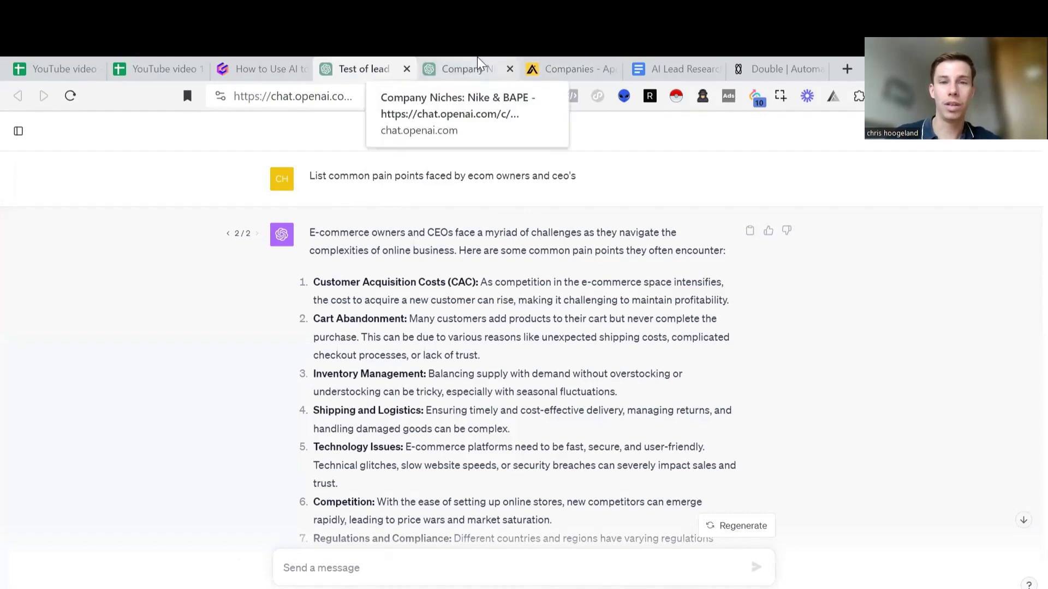
- Review the conversation identifying niches and industries for nike.com and int.bape.com and the job roles a paid advertising company should target
click(477, 60)
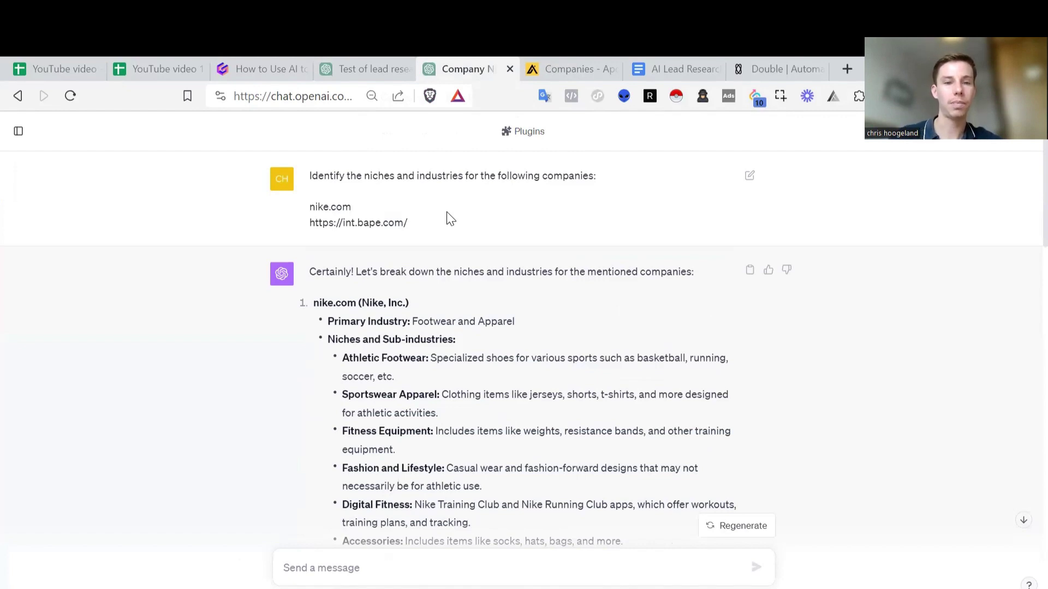
scroll(508, 289, down, 1)
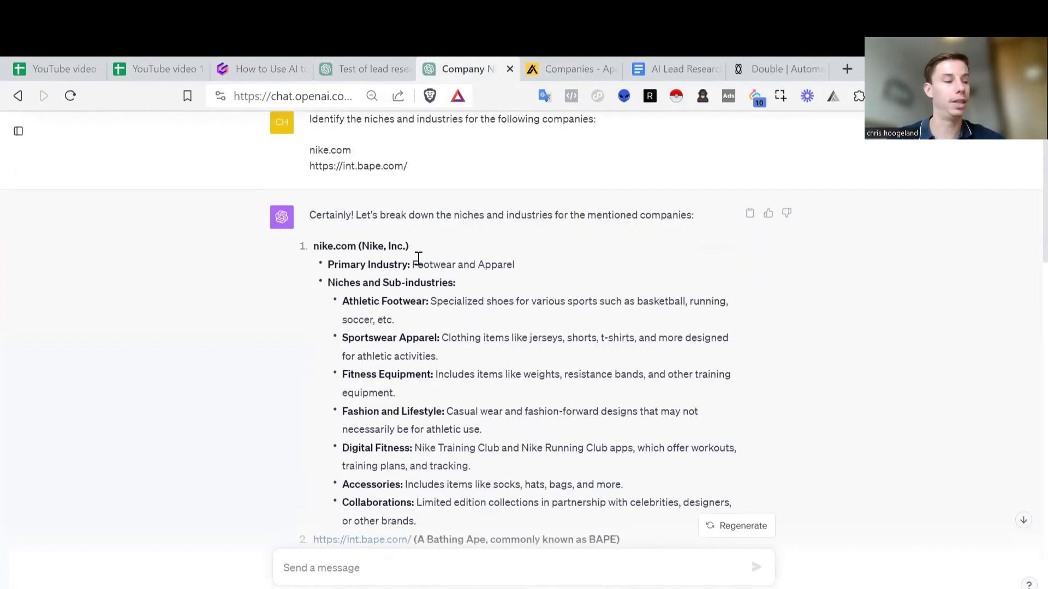
scroll(475, 267, down, 10)
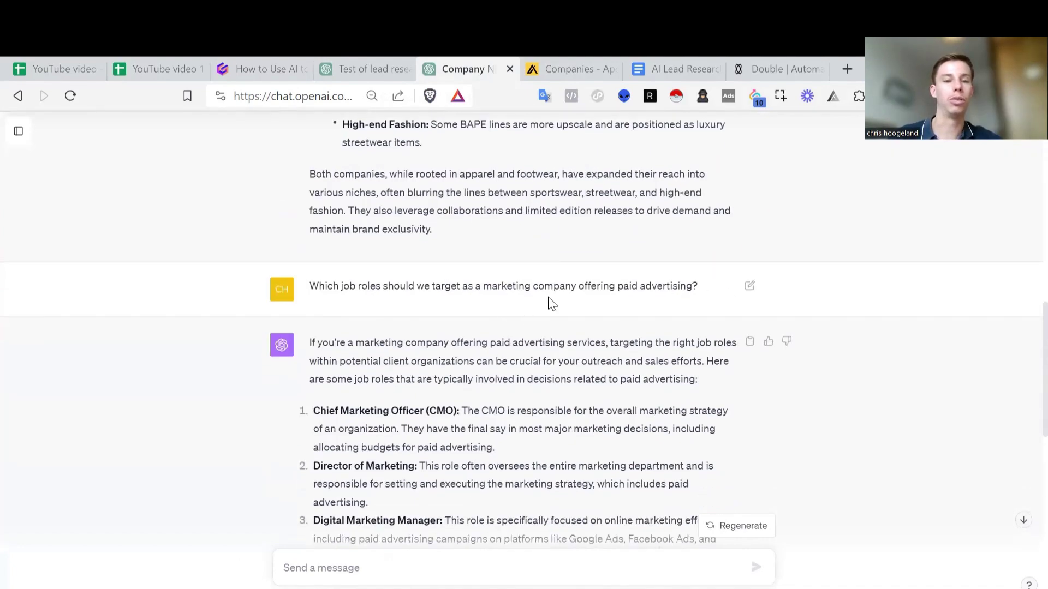
scroll(692, 280, down, 2)
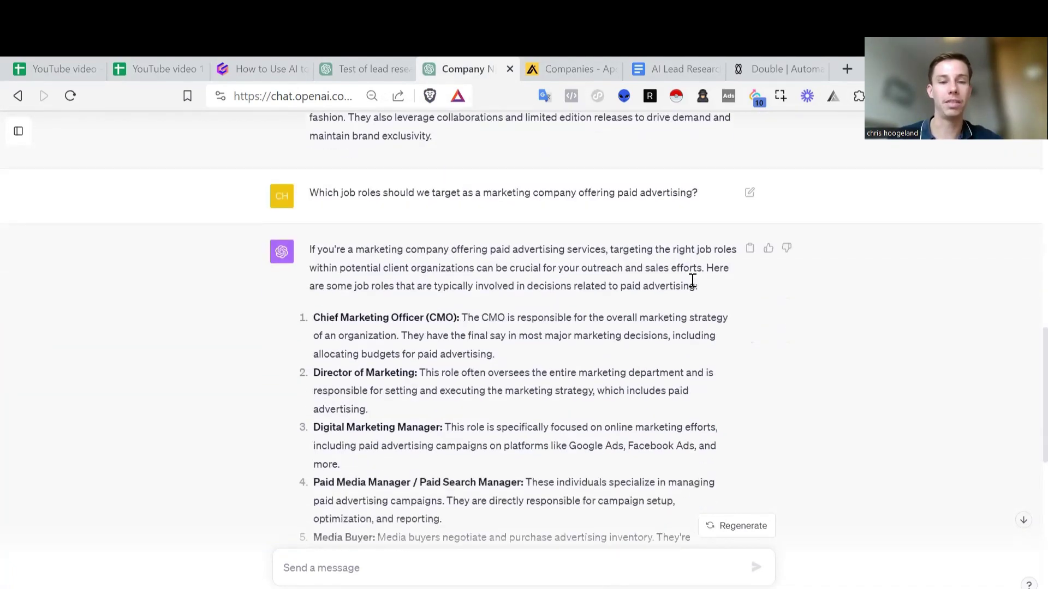
scroll(566, 236, up, 12)
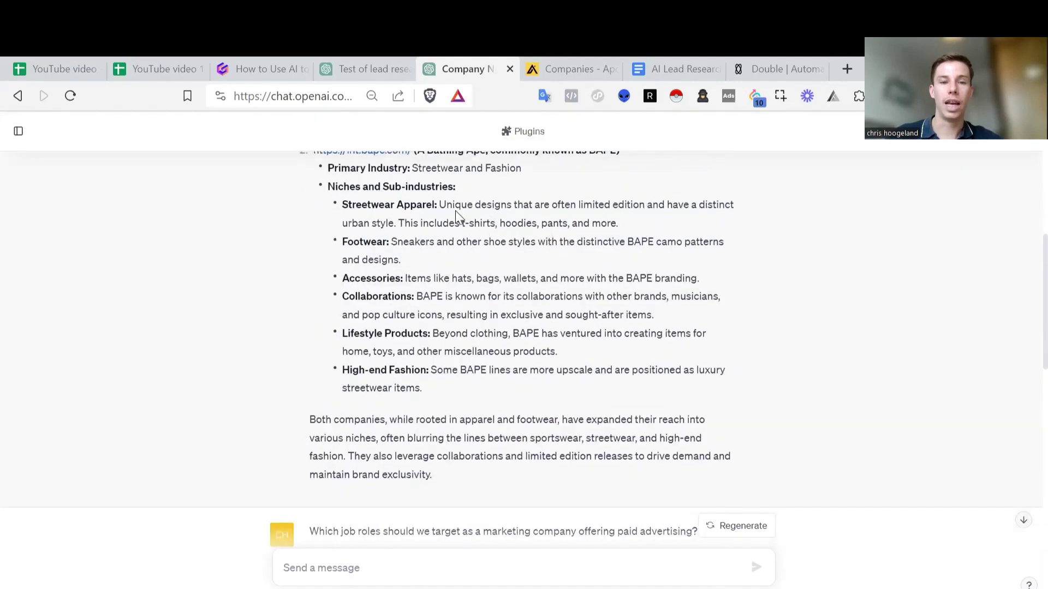
scroll(411, 209, up, 2)
scroll(411, 209, down, 2)
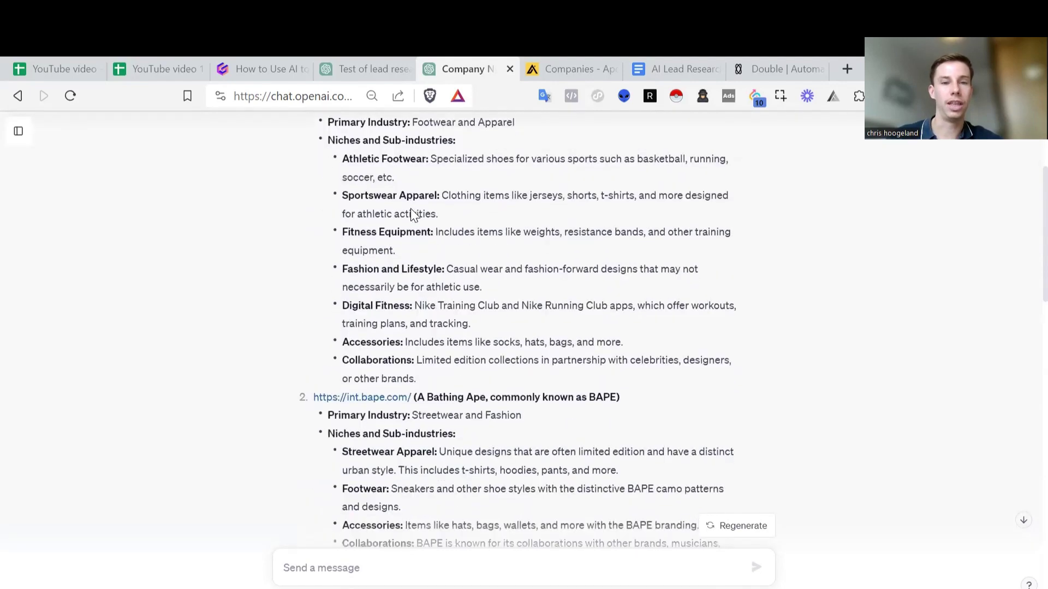
scroll(411, 209, up, 1)
scroll(411, 209, down, 2)
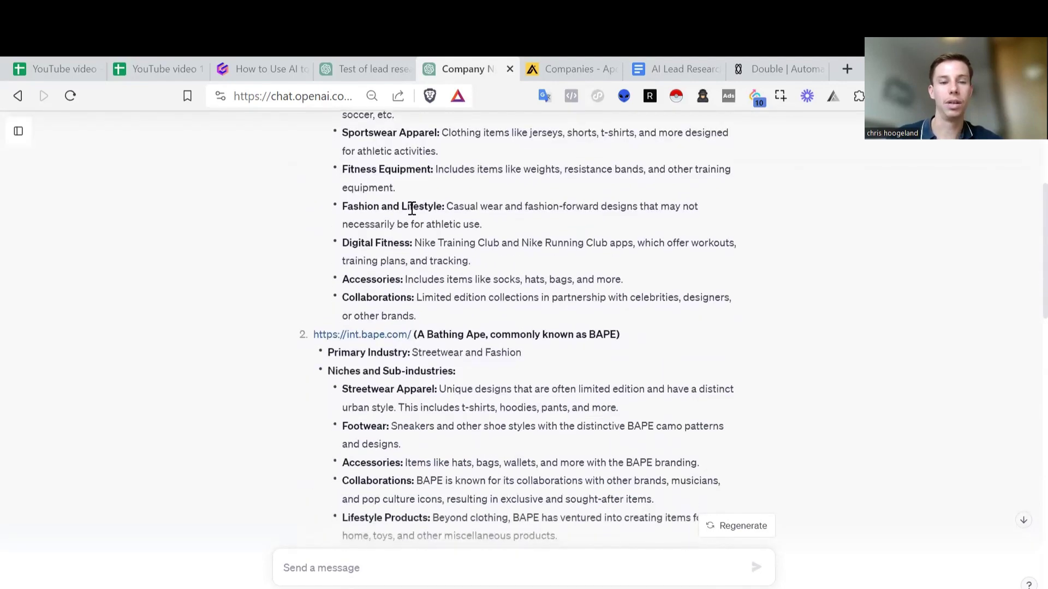
scroll(411, 209, down, 9)
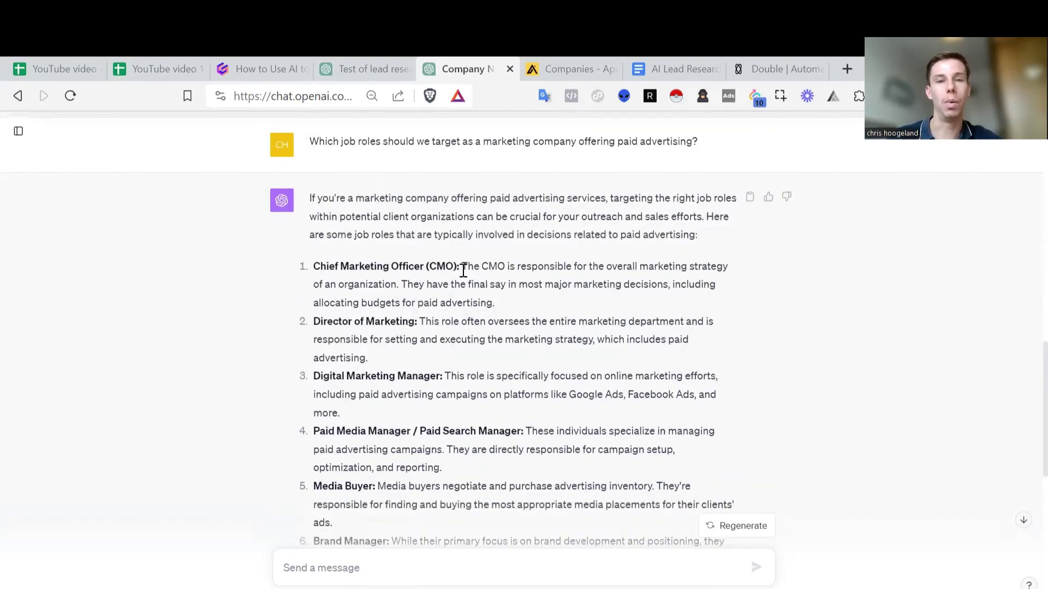
- Read through the lead research conversation's answer on common pain points faced by ecom owners and CEOs, down to the ranking prompt
click(371, 67)
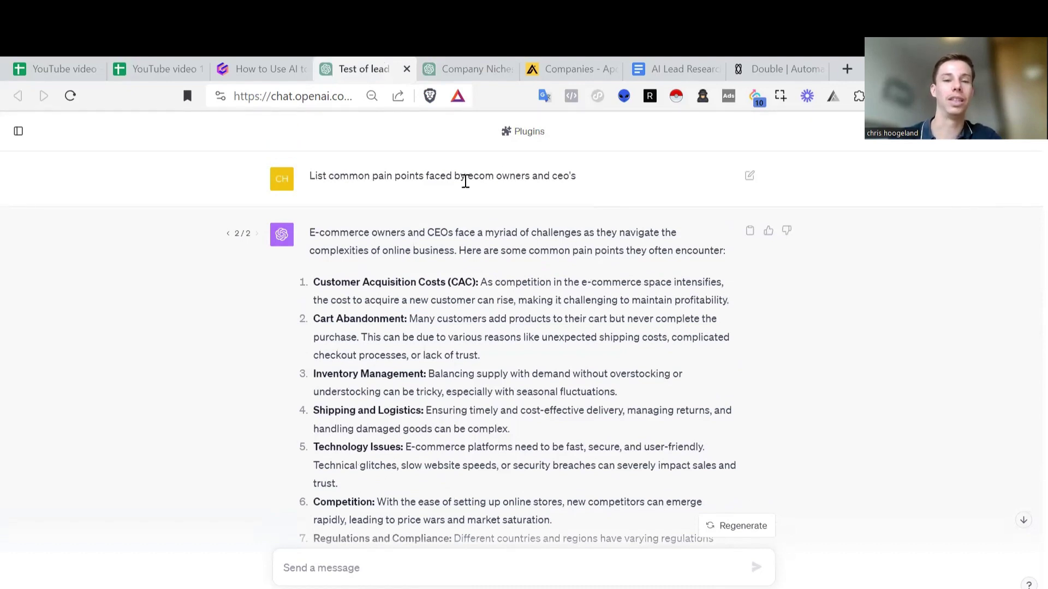
scroll(621, 193, down, 1)
scroll(621, 192, up, 1)
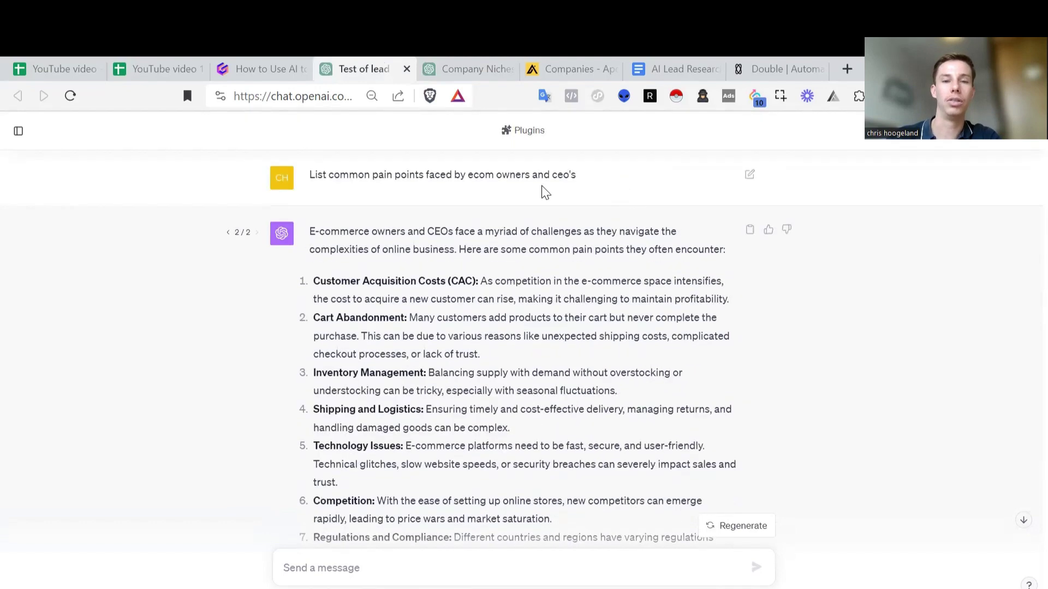
scroll(466, 175, down, 1)
scroll(397, 215, down, 4)
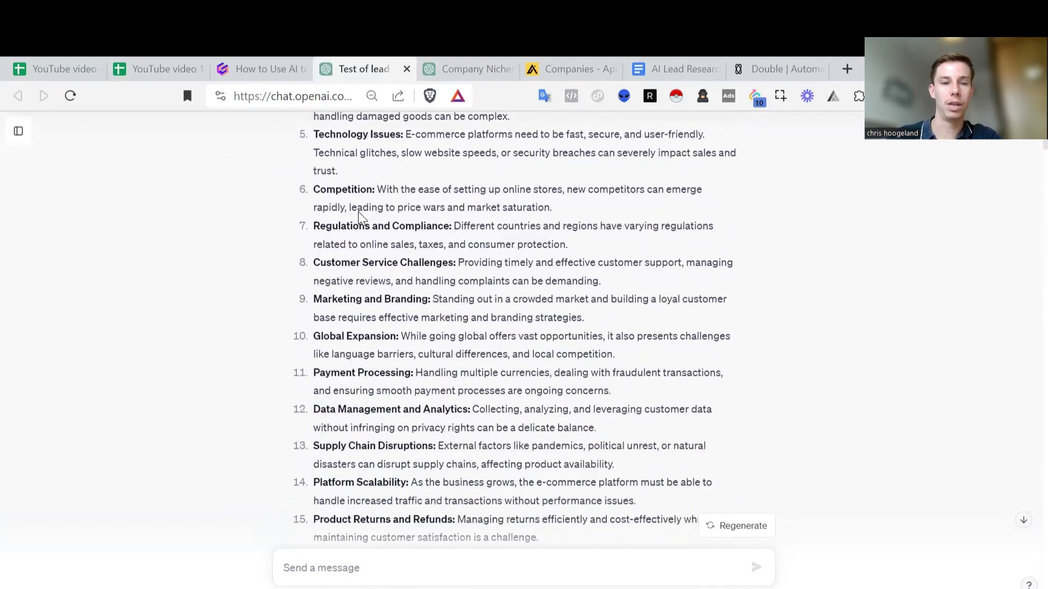
scroll(460, 245, down, 9)
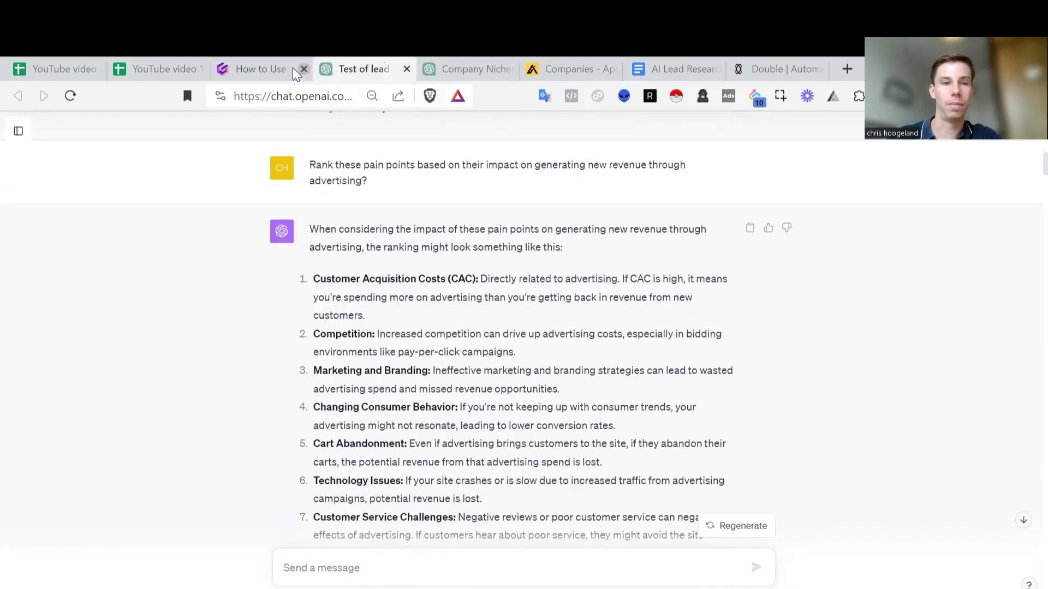
- Compare the pain point ranking template in the Gamma research prompts with the filled-in version in the ChatGPT lead research conversation
click(261, 68)
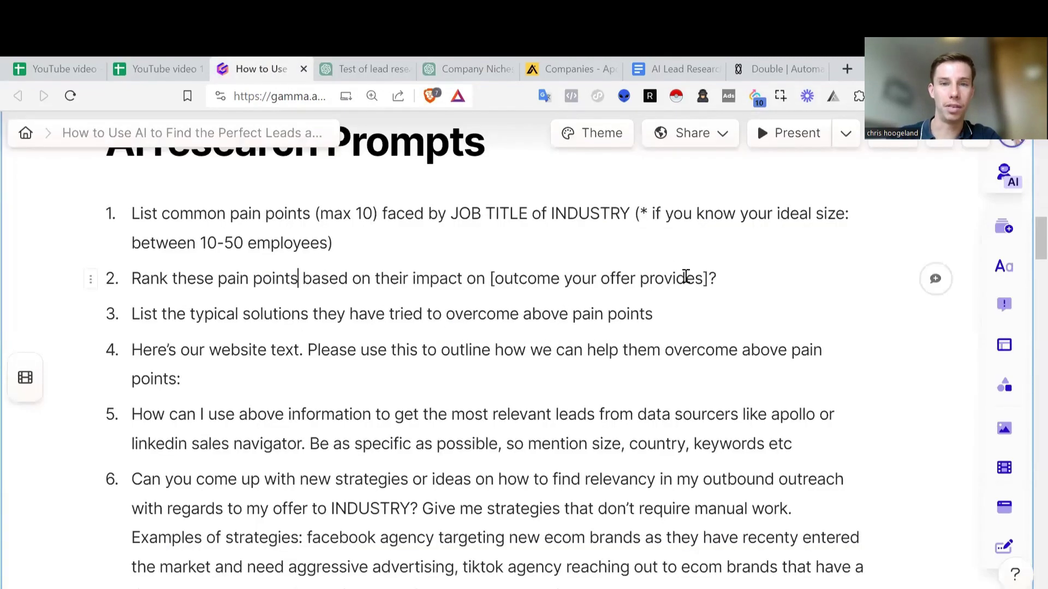
click(355, 66)
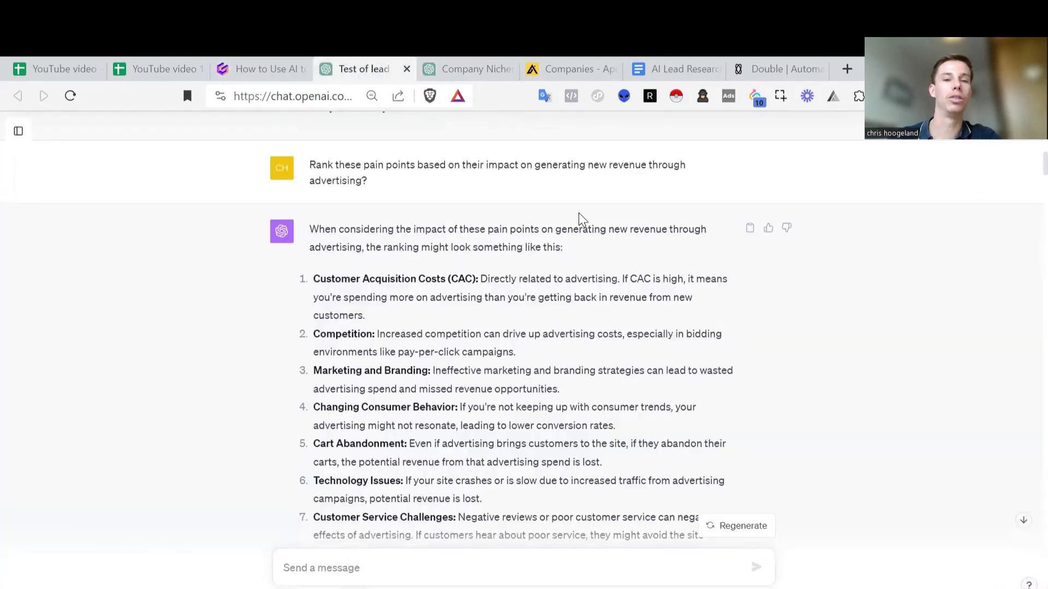
scroll(581, 219, down, 1)
- Check the website text prompt in the Gamma list and find its filled-in version with the Noise Disruptor text in ChatGPT
click(240, 69)
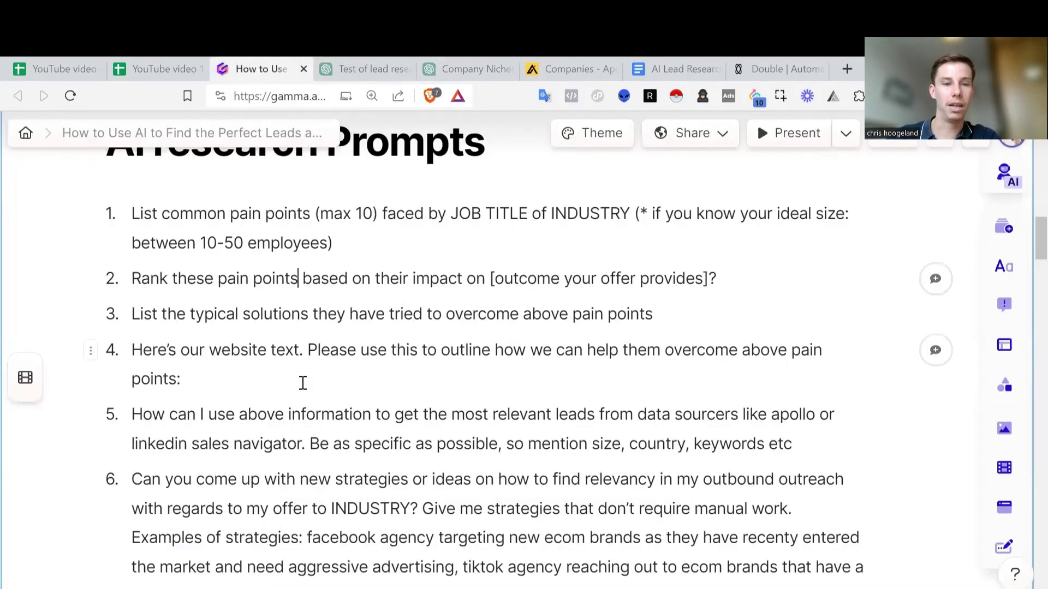
click(363, 68)
scroll(523, 360, down, 5)
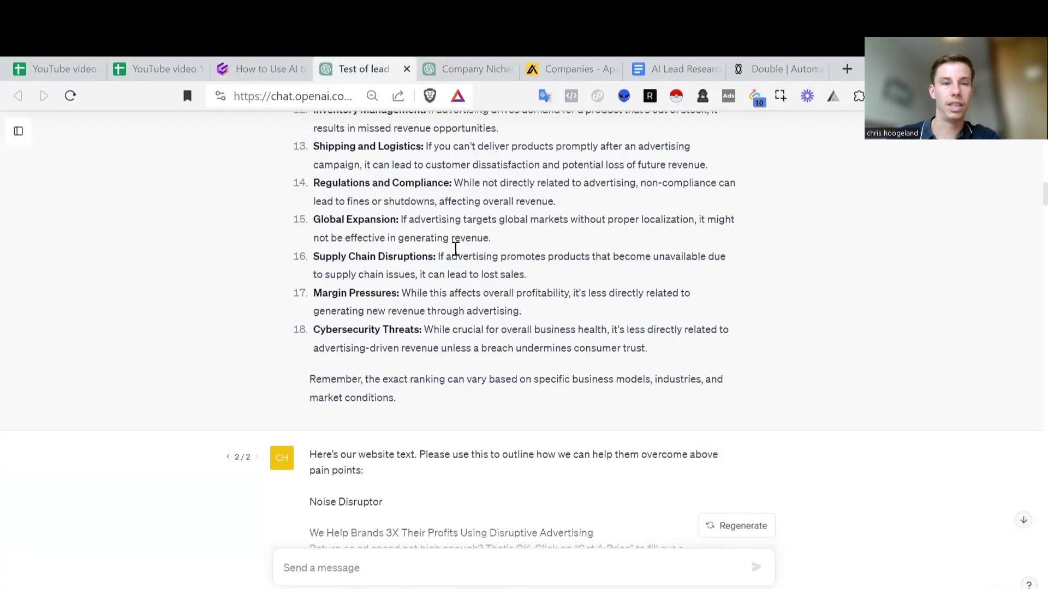
scroll(522, 320, down, 4)
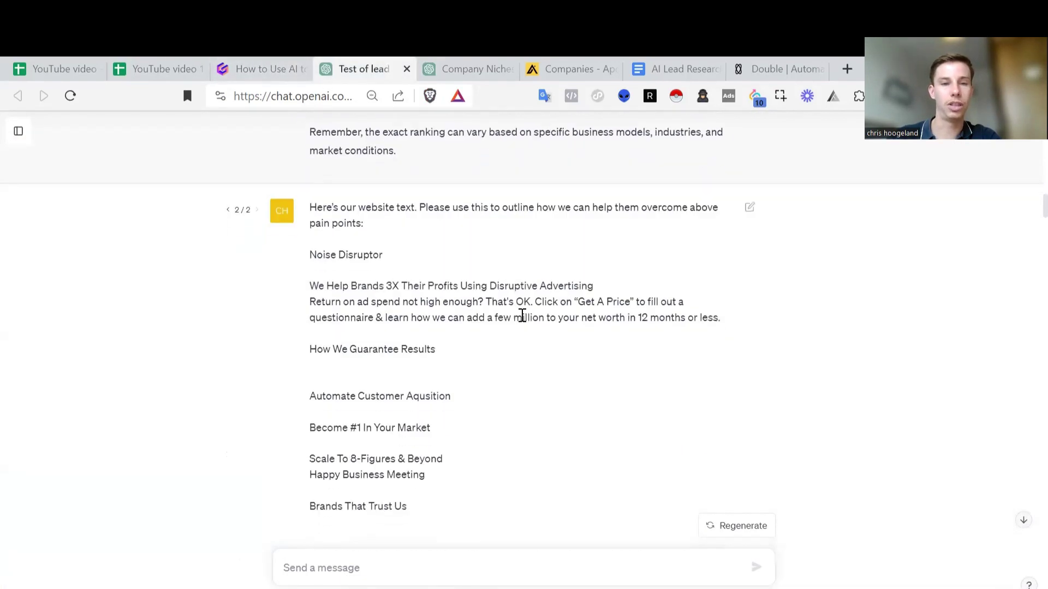
scroll(388, 152, up, 2)
- Recheck the Gamma ranking template, then highlight ChatGPT's ranking prompt and its top three pain points for generating revenue through advertising
click(256, 69)
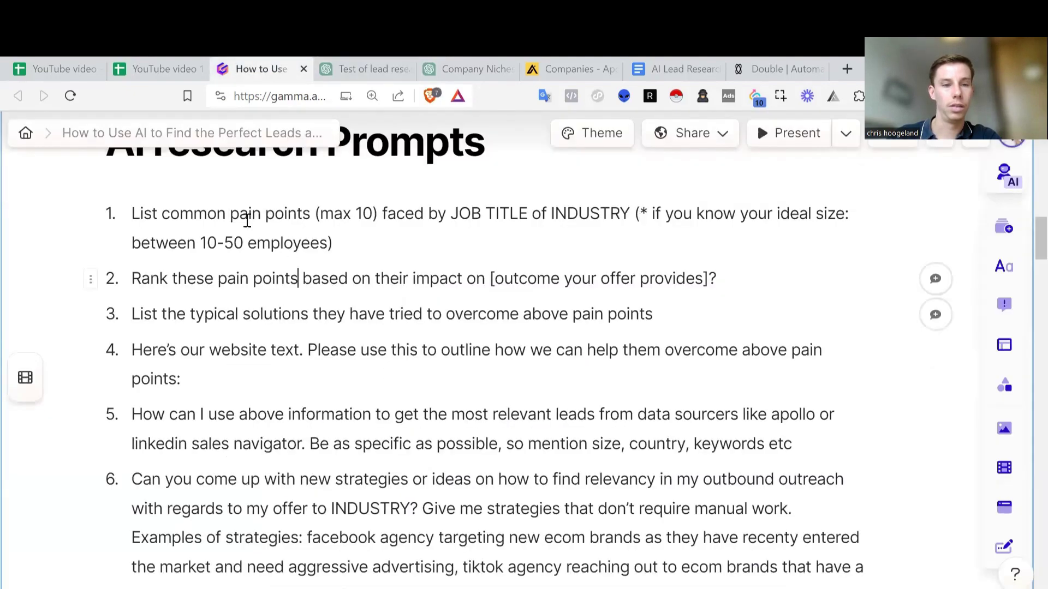
key(ctrl+Tab)
scroll(439, 257, up, 2)
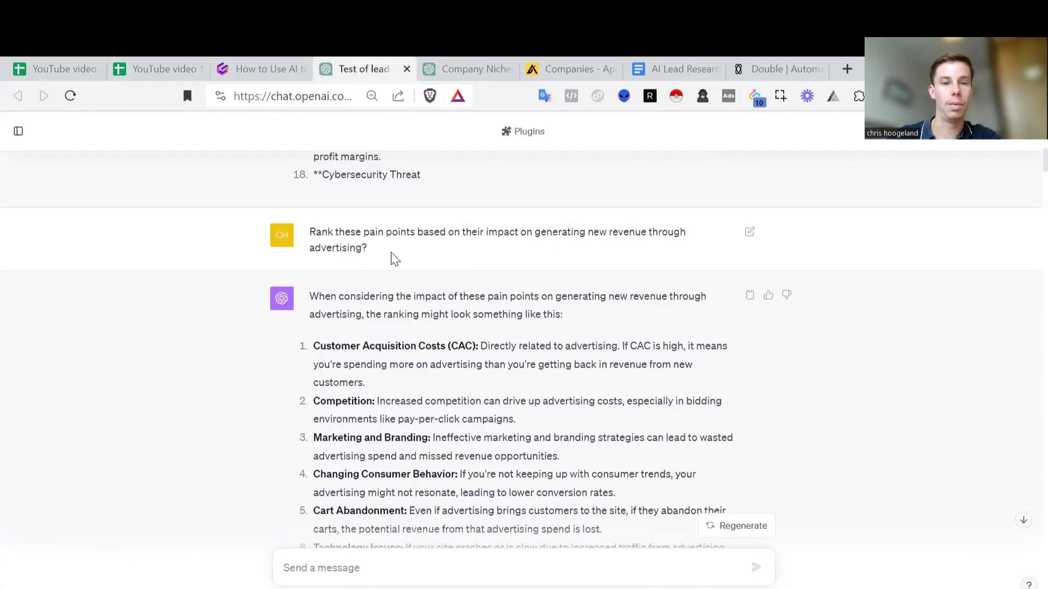
drag(394, 257, 294, 239)
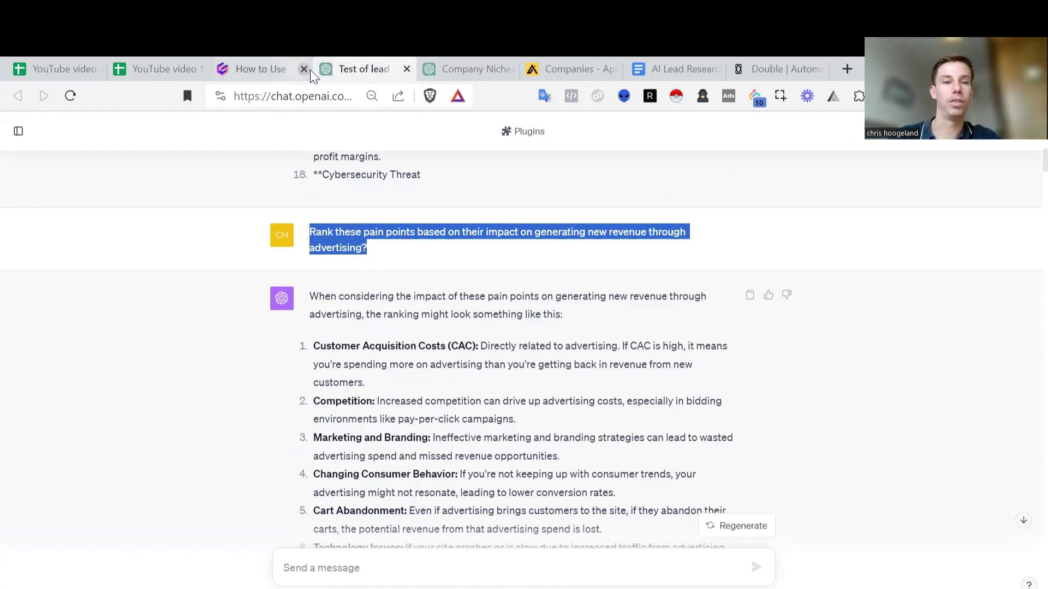
drag(308, 346, 394, 403)
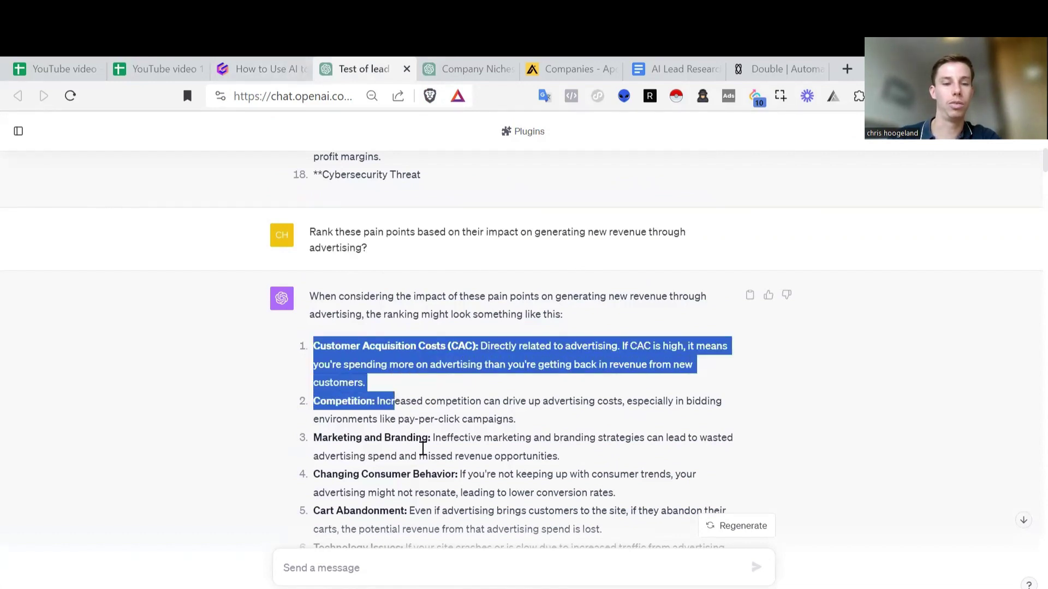
click(427, 445)
drag(592, 462, 311, 346)
scroll(311, 289, down, 1)
click(769, 432)
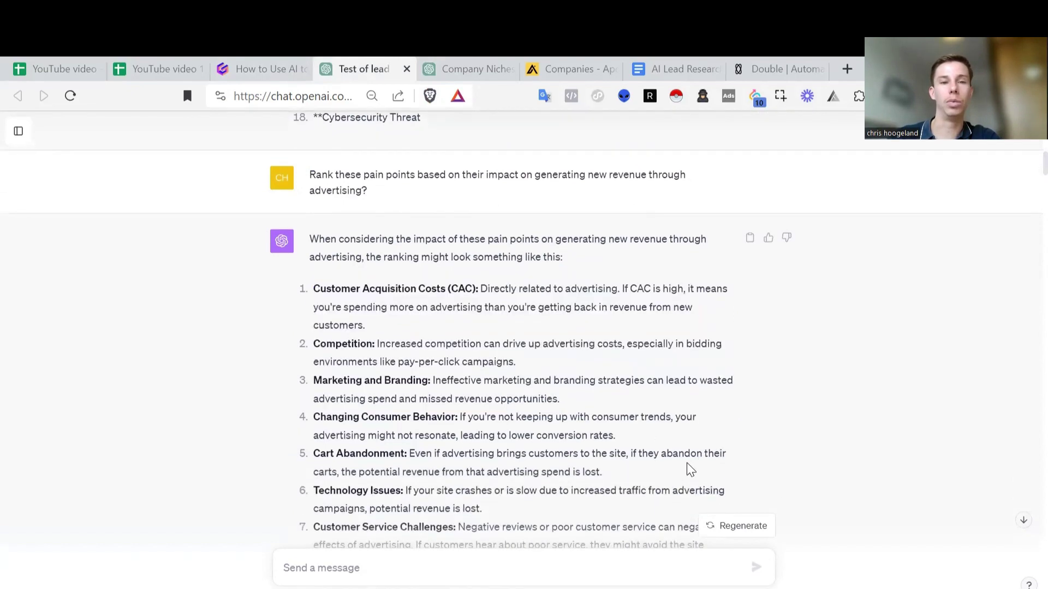
- Examine the remaining ranked pain points and the Noise Disruptor website text supplied in the follow-up prompt, checking it against the Gamma list
scroll(570, 345, down, 3)
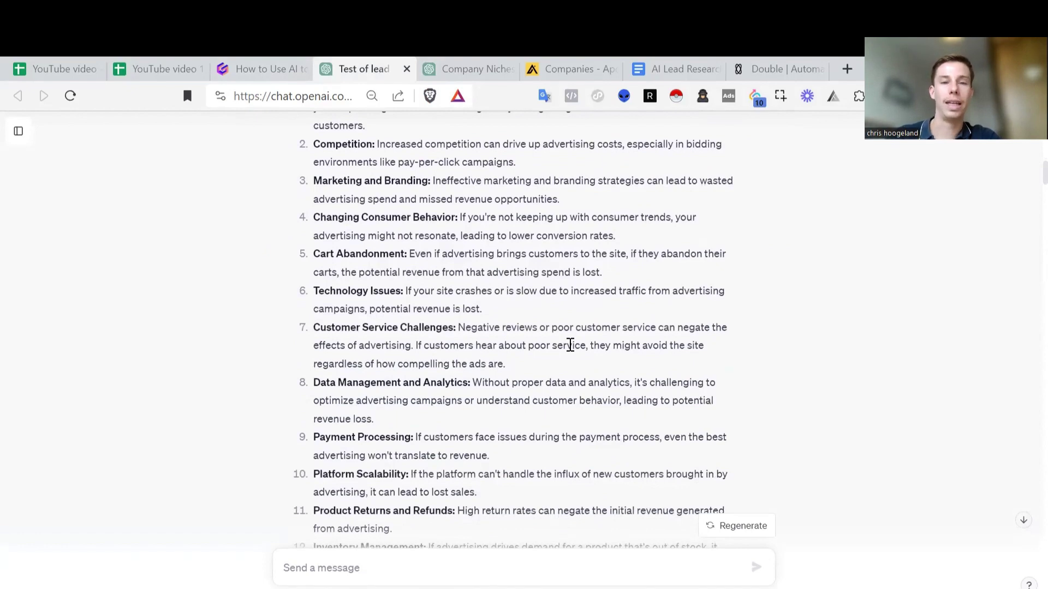
scroll(570, 345, down, 5)
click(302, 61)
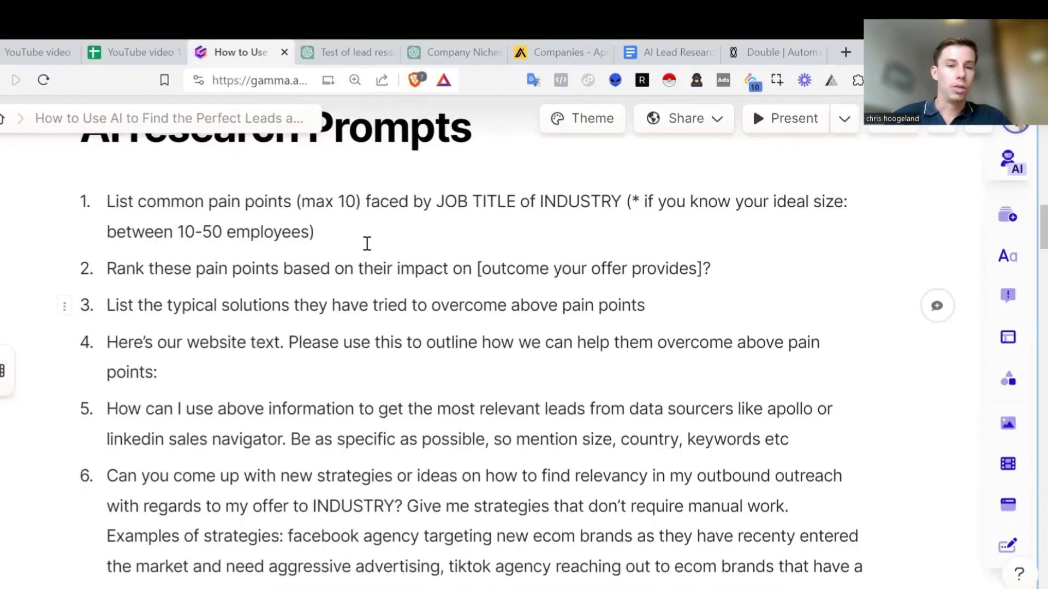
click(344, 50)
scroll(404, 306, down, 6)
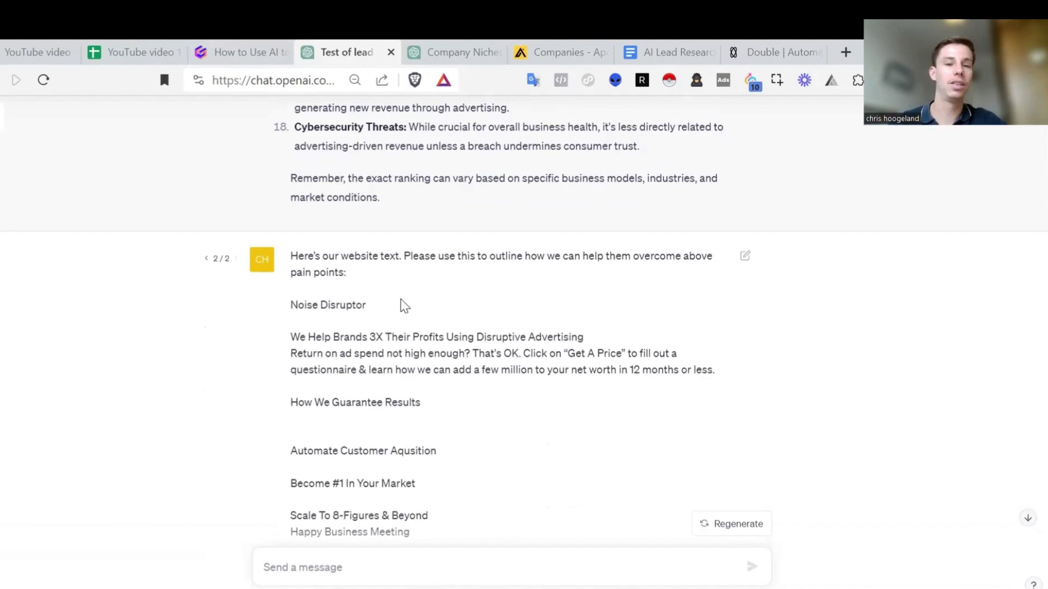
scroll(526, 283, down, 3)
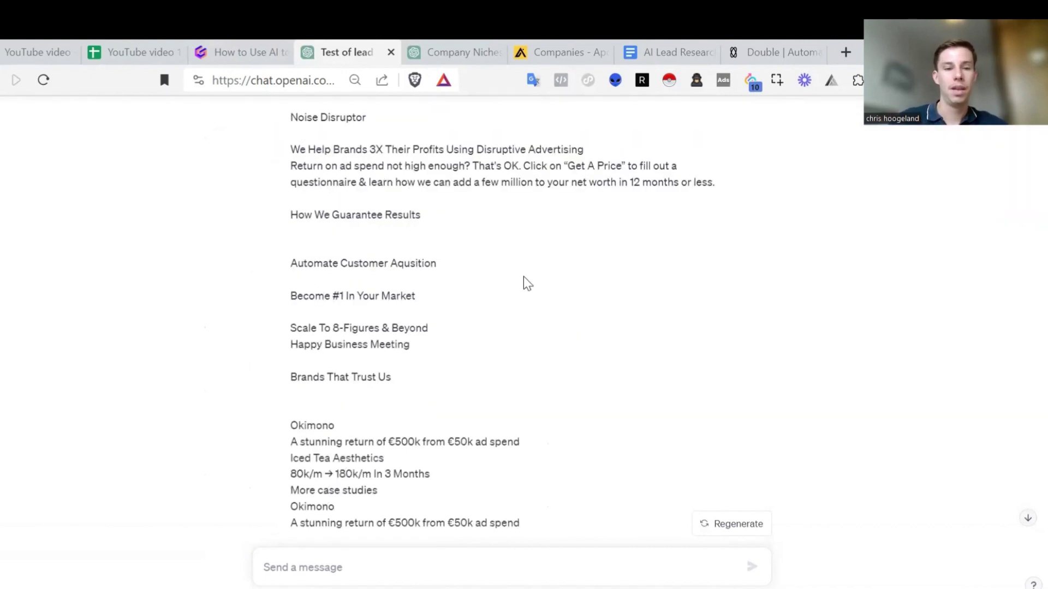
scroll(524, 280, down, 7)
scroll(524, 281, up, 3)
- Compare the Gamma website text prompt with ChatGPT's answer on how Noise Disruptor solves each e-commerce pain point
click(240, 52)
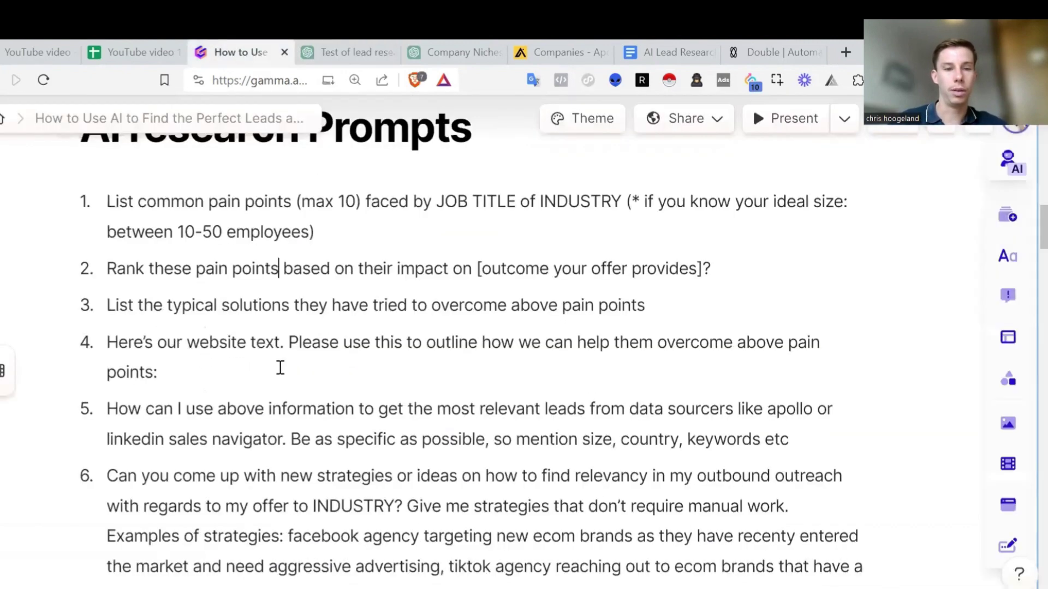
key(ctrl+Tab)
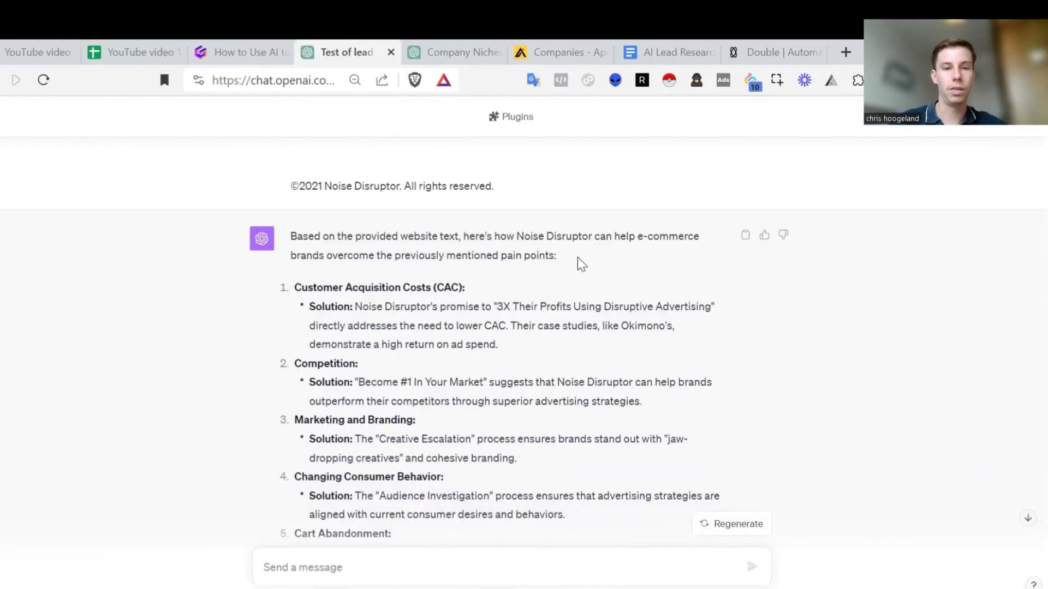
scroll(404, 194, down, 2)
scroll(404, 194, down, 1)
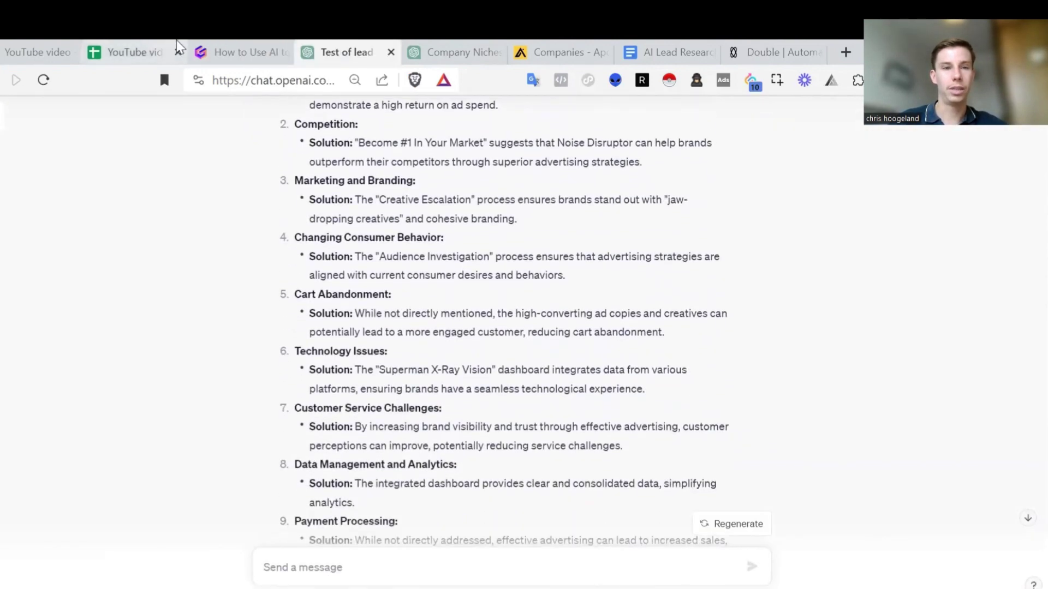
click(176, 43)
click(211, 45)
key(ctrl+Tab)
scroll(468, 273, down, 6)
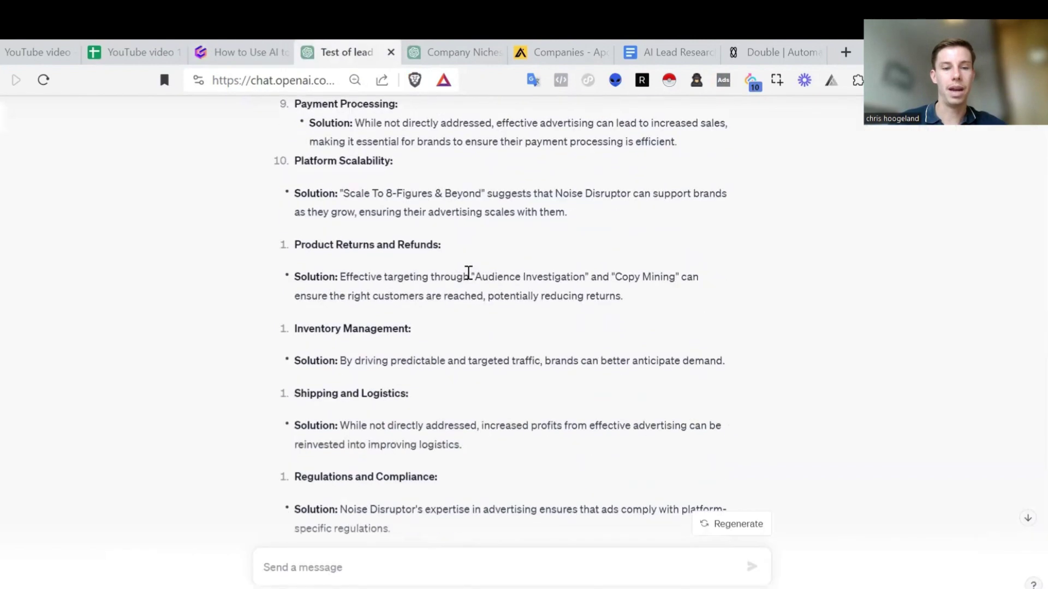
- Find and highlight the prompt asking how to get the most relevant leads from Apollo or LinkedIn Sales Navigator
scroll(468, 275, down, 10)
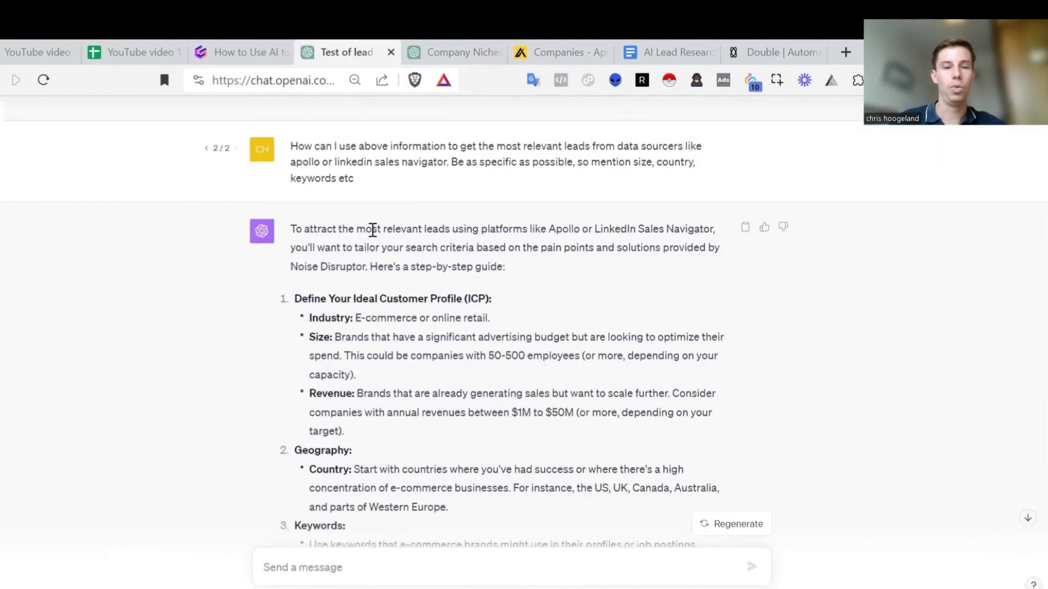
drag(354, 181, 290, 146)
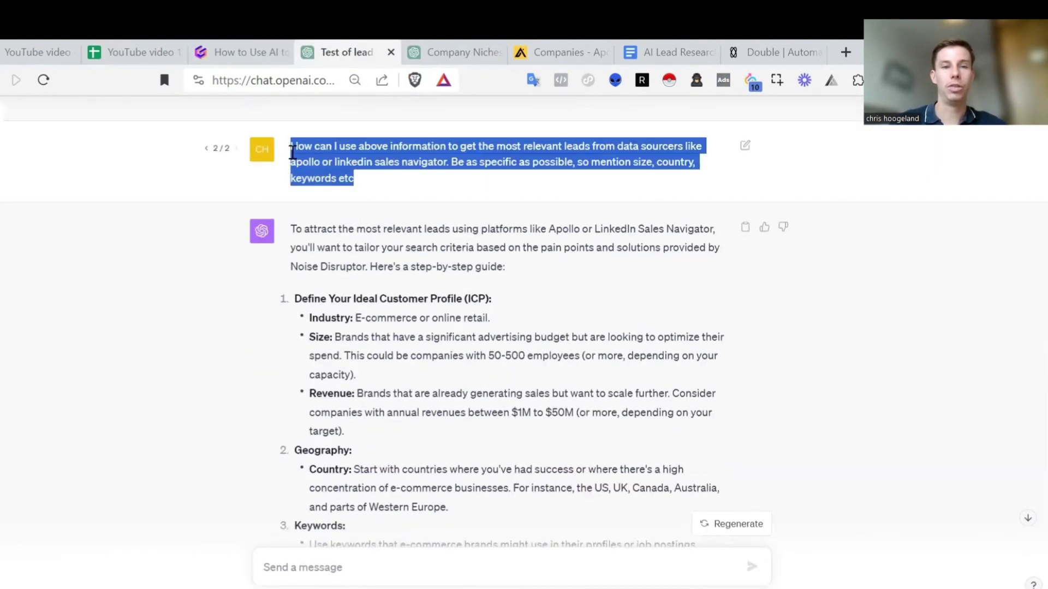
- Examine the ideal customer profile and geography criteria in ChatGPT's lead-sourcing answer, highlighting part of the industry line and the Keywords heading
click(443, 183)
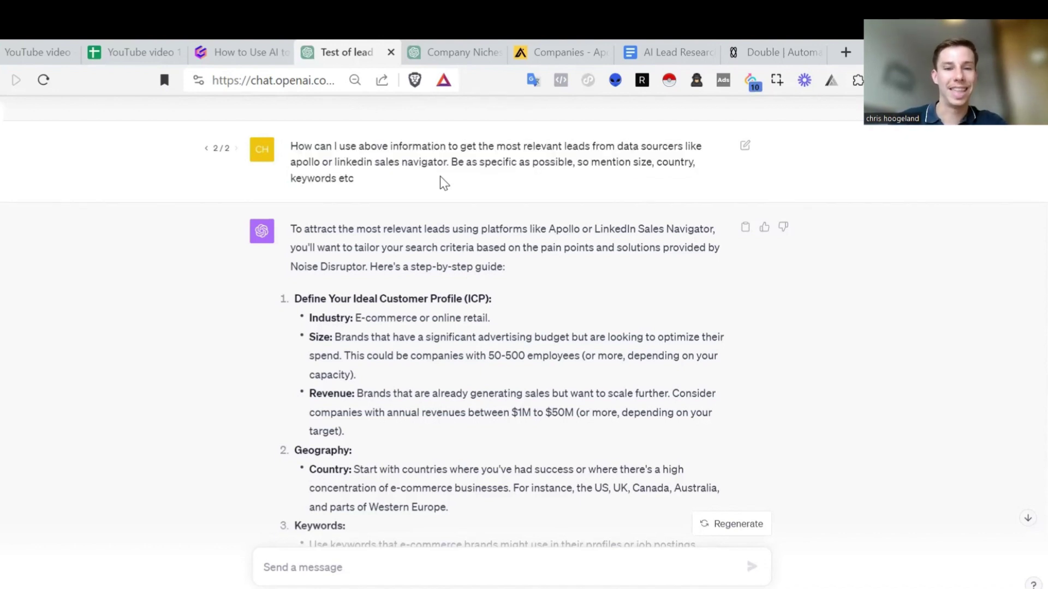
drag(493, 319, 461, 317)
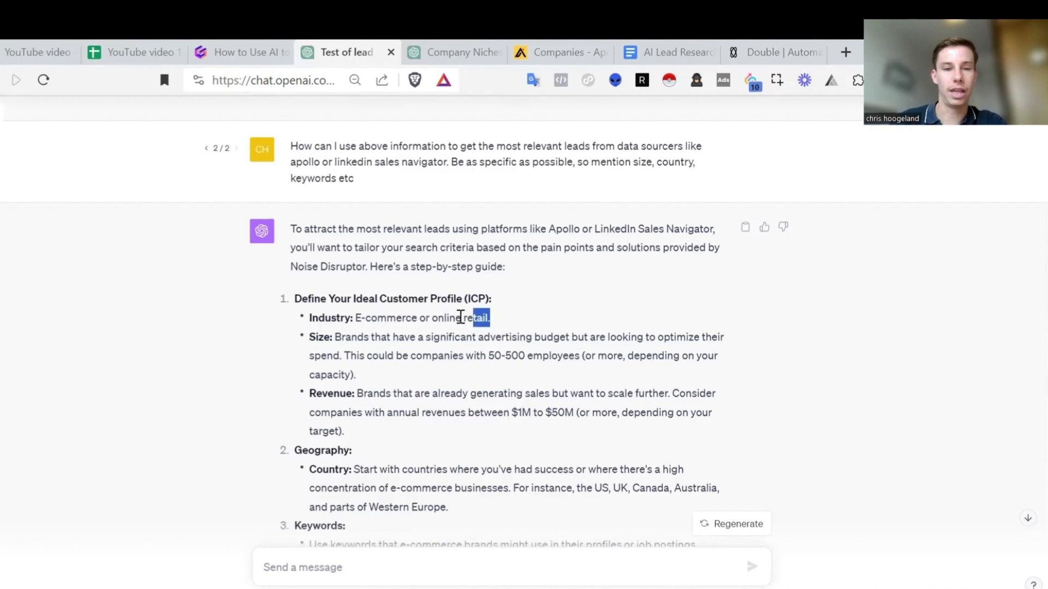
scroll(445, 315, down, 2)
click(444, 314)
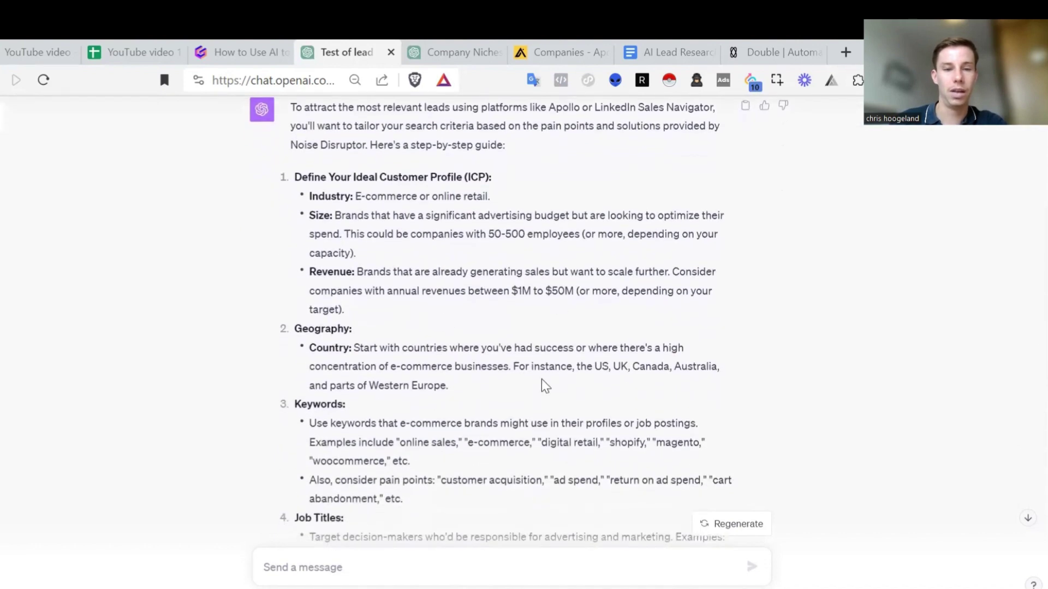
scroll(546, 386, down, 1)
double_click(299, 338)
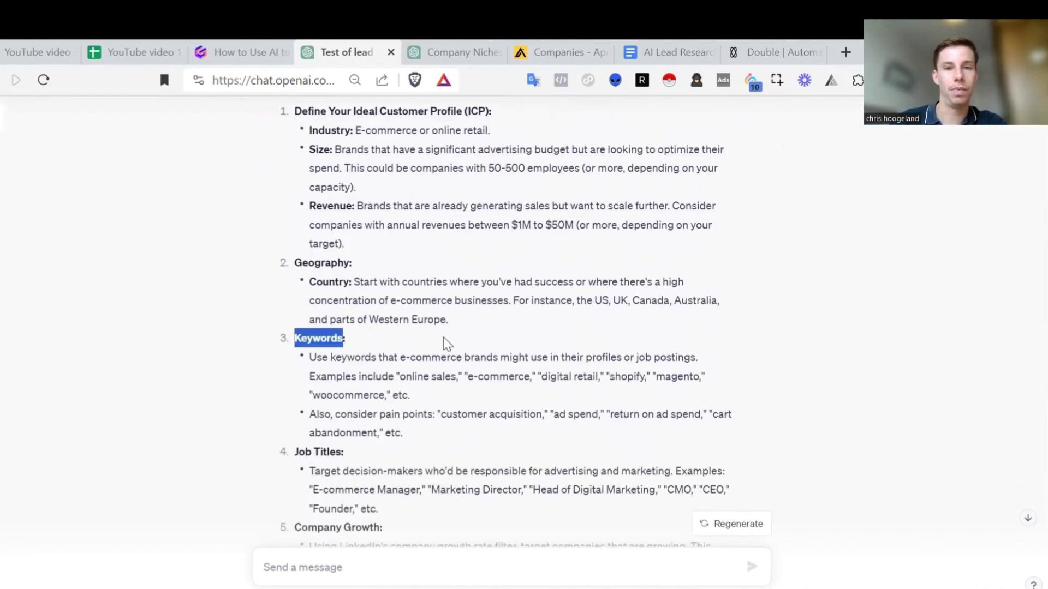
click(494, 345)
- Review the suggested keywords and job titles, highlighting the e-commerce keyword example, and continue through the remaining lead-sourcing criteria
scroll(494, 381, down, 3)
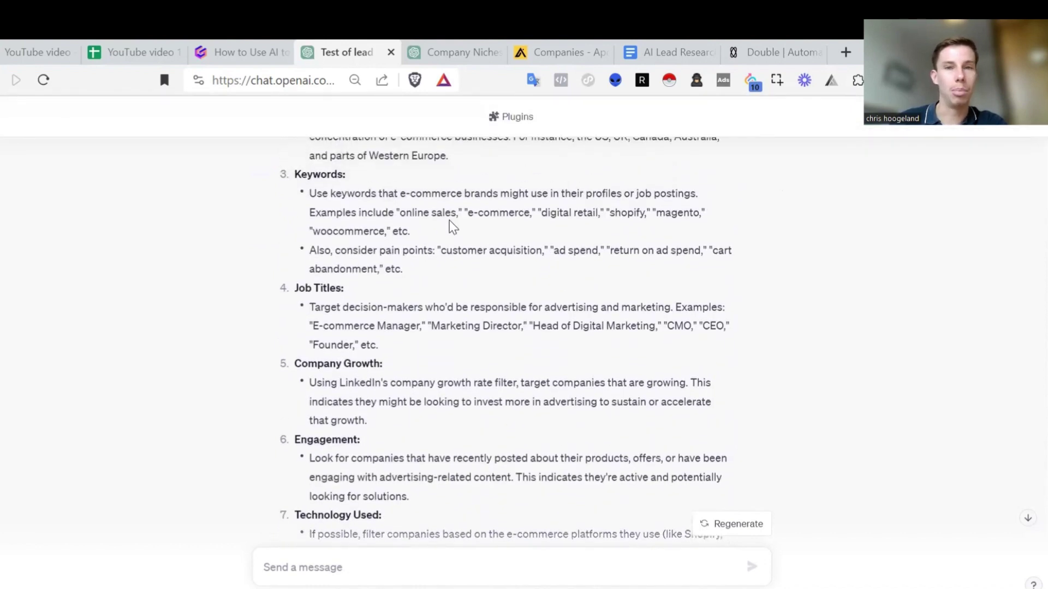
scroll(452, 226, up, 1)
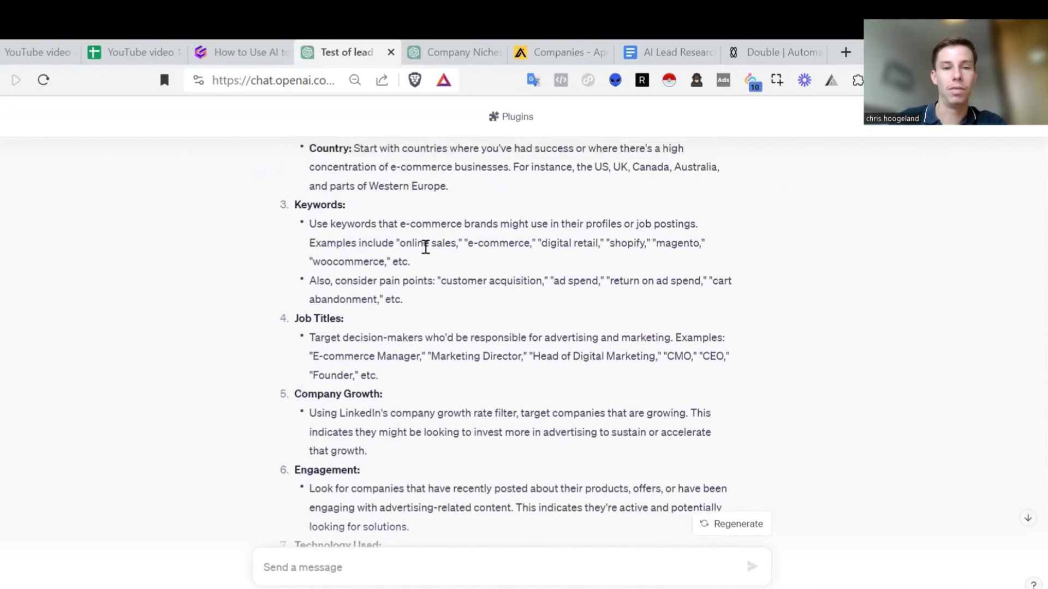
double_click(510, 242)
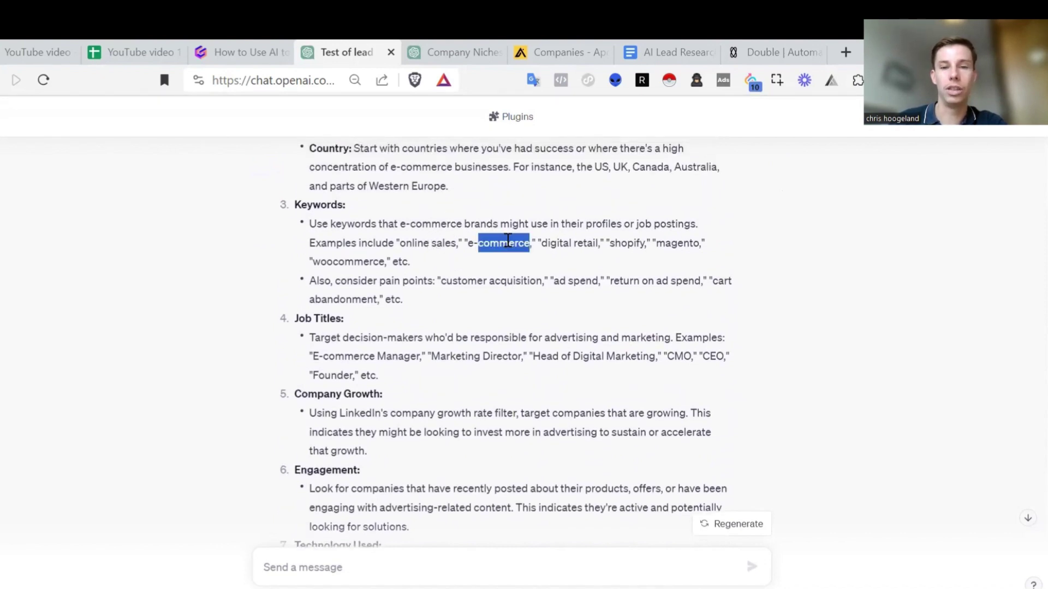
click(592, 266)
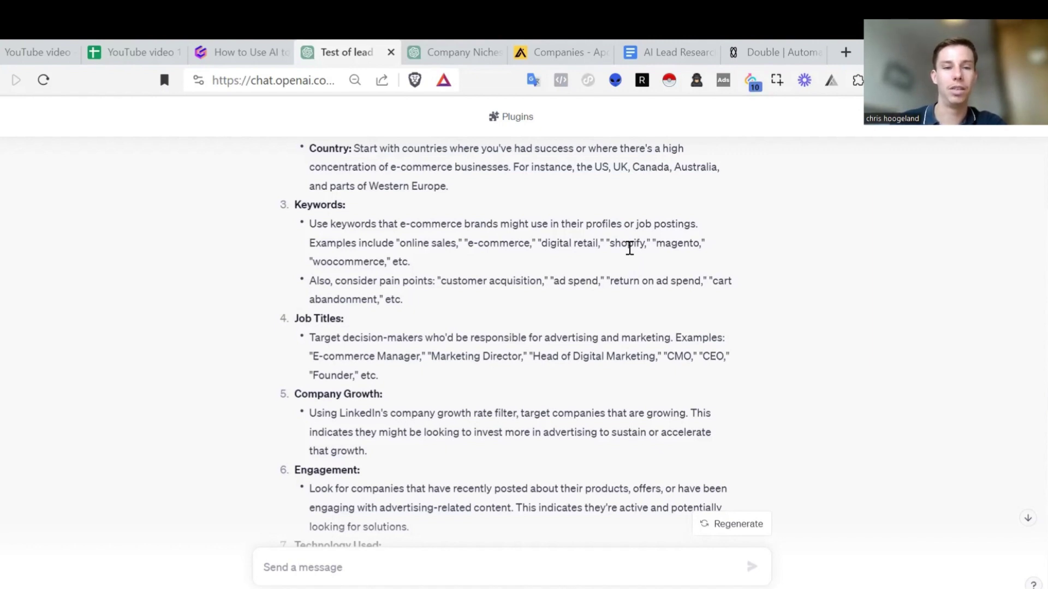
scroll(629, 249, down, 4)
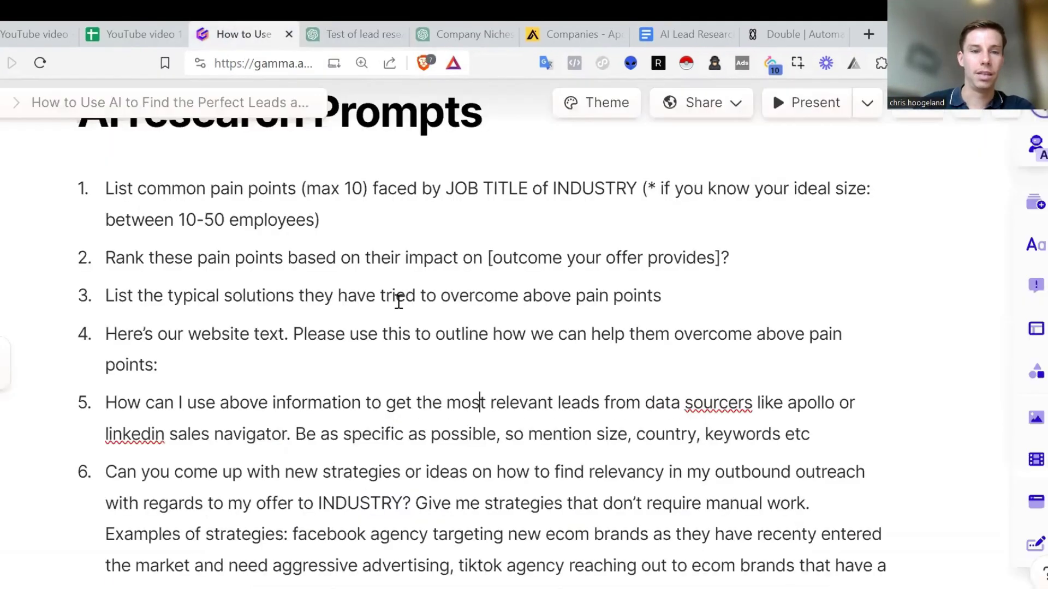
- Find and highlight the sixth Gamma prompt, which asks for new outbound relevancy strategies that don't require manual work
scroll(335, 348, down, 3)
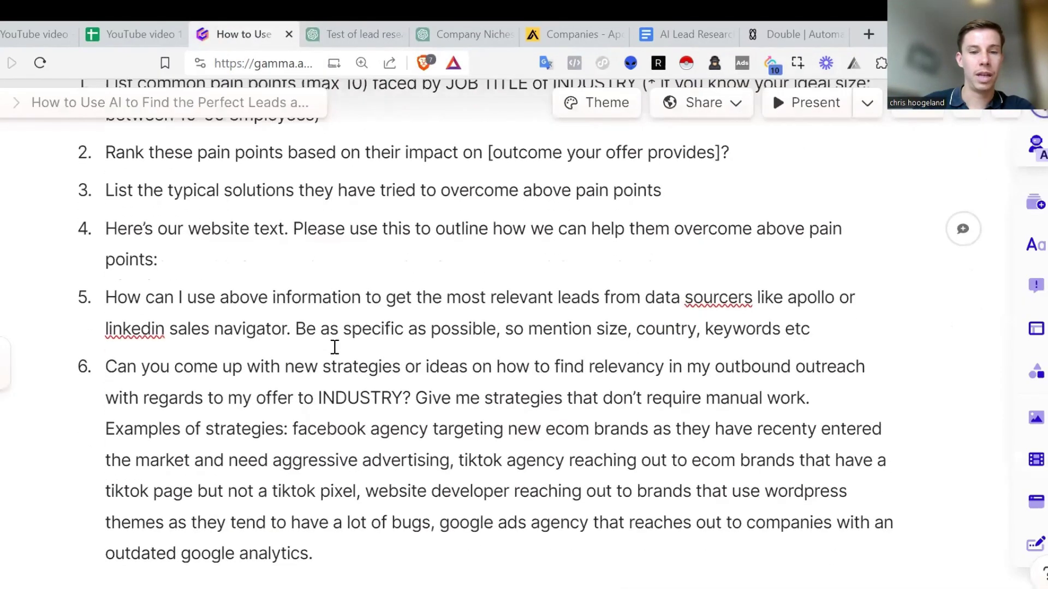
scroll(335, 347, up, 1)
drag(314, 542, 116, 354)
click(443, 280)
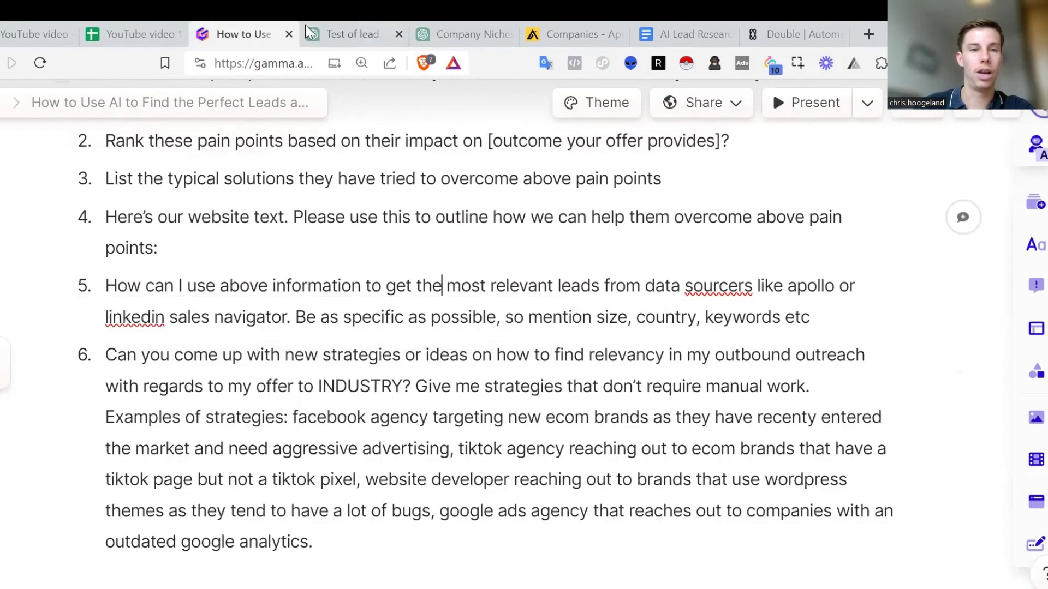
- Return to the ChatGPT conversation, find its automated outreach strategies for e-commerce brands, and highlight the Pixel Detection Tool strategy
click(363, 33)
scroll(443, 254, down, 8)
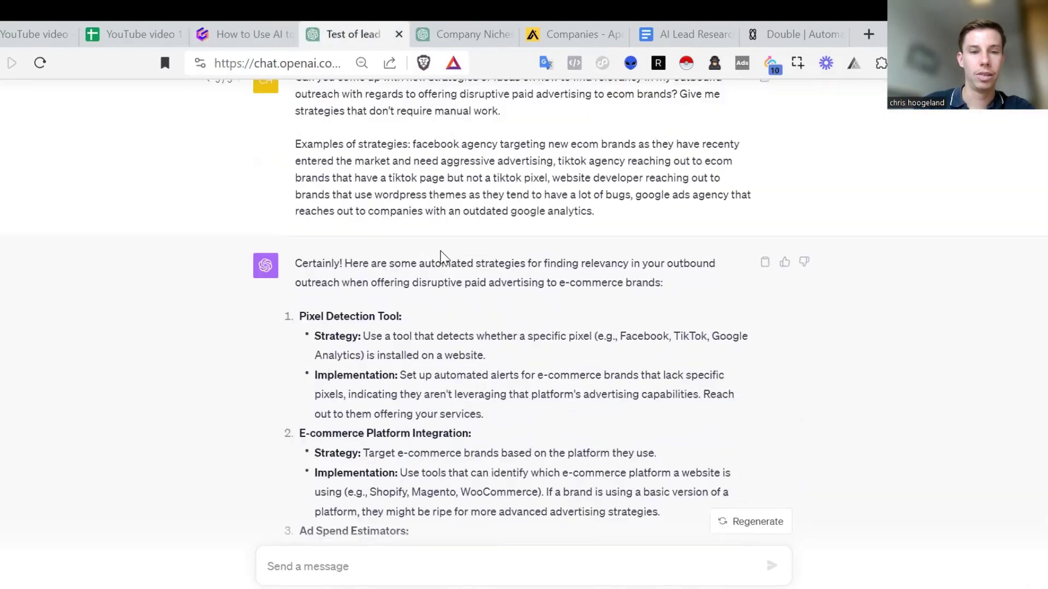
scroll(442, 256, down, 1)
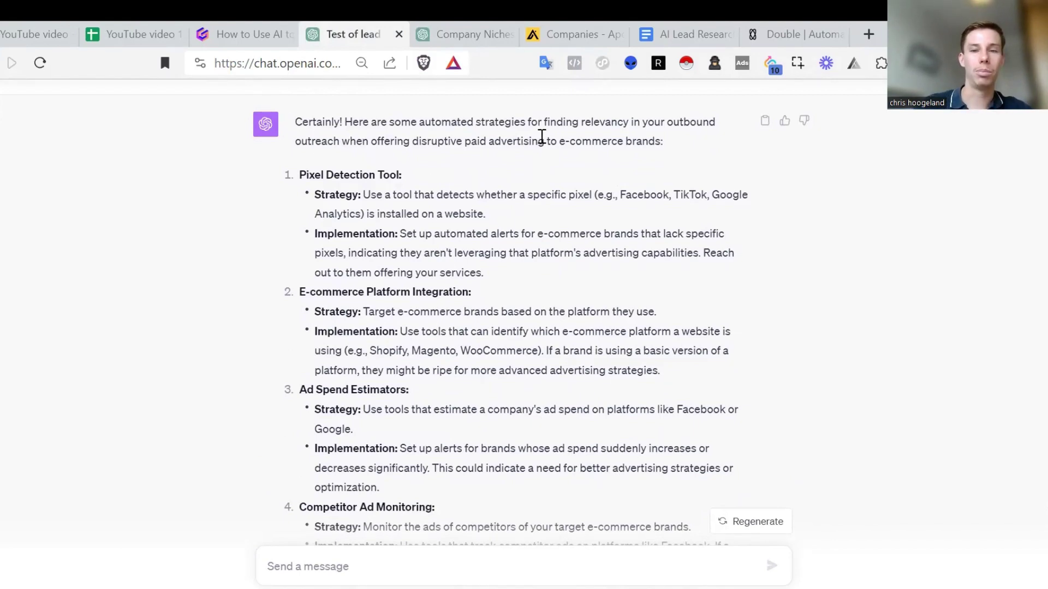
scroll(542, 137, up, 1)
scroll(568, 243, down, 1)
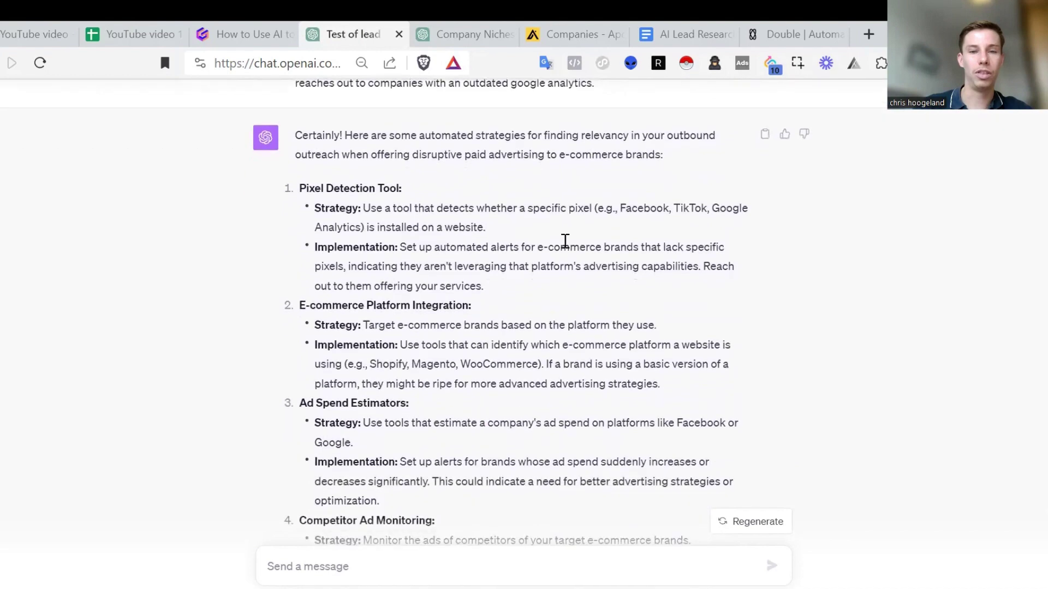
scroll(421, 246, down, 1)
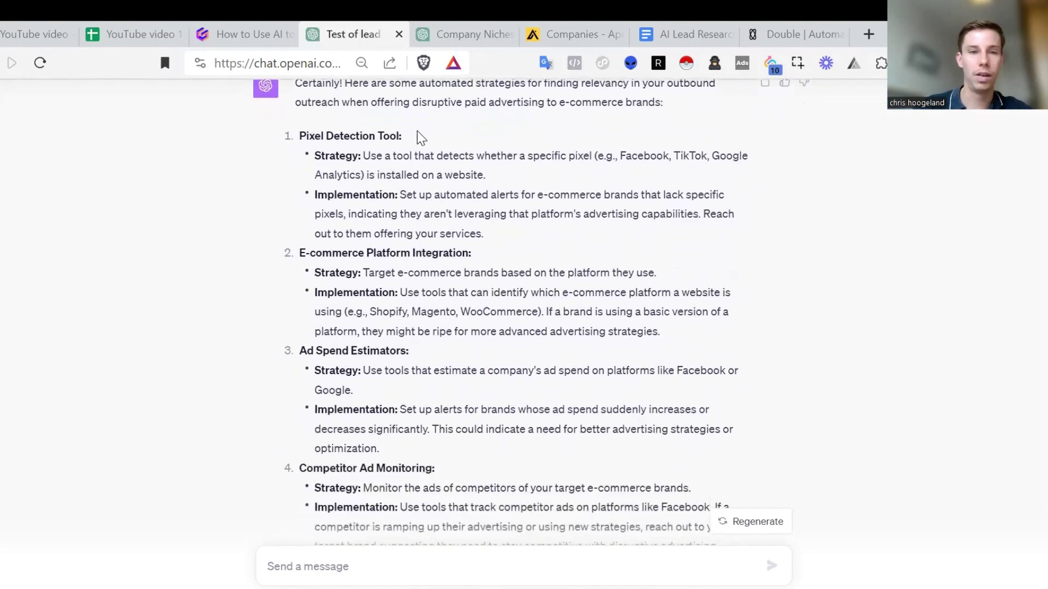
drag(431, 137, 308, 137)
click(462, 191)
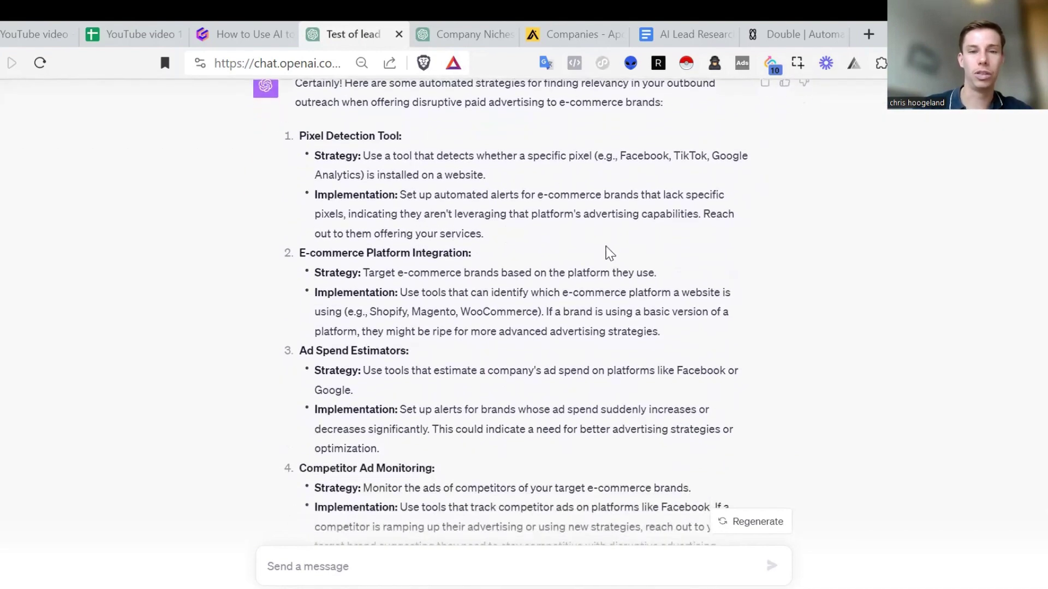
- Read through ChatGPT's remaining automated outreach strategies, from E-commerce Platform Integration to E-commerce Growth Monitoring
scroll(610, 254, down, 1)
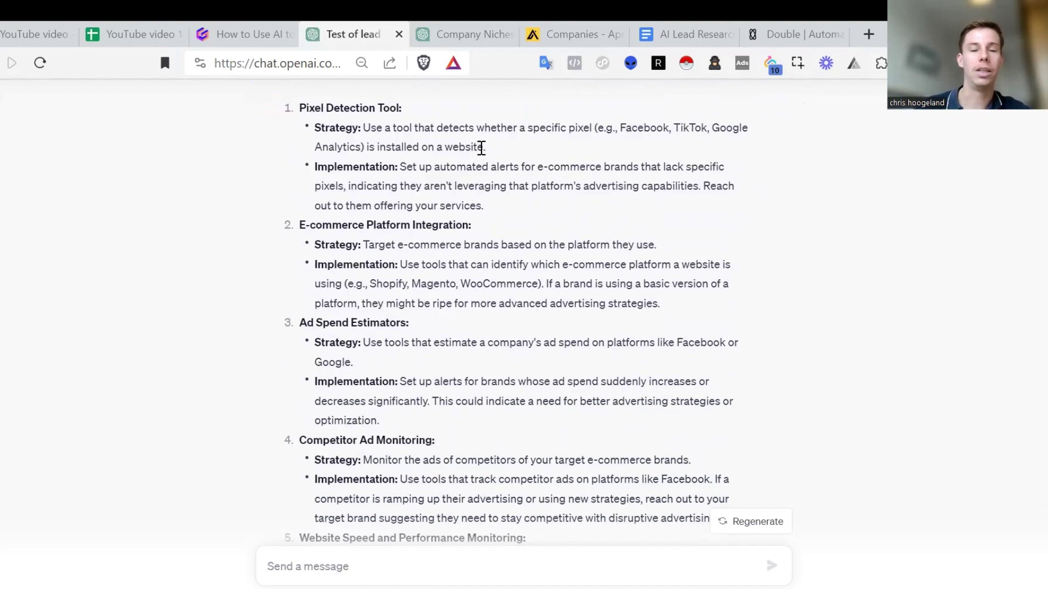
scroll(481, 148, down, 2)
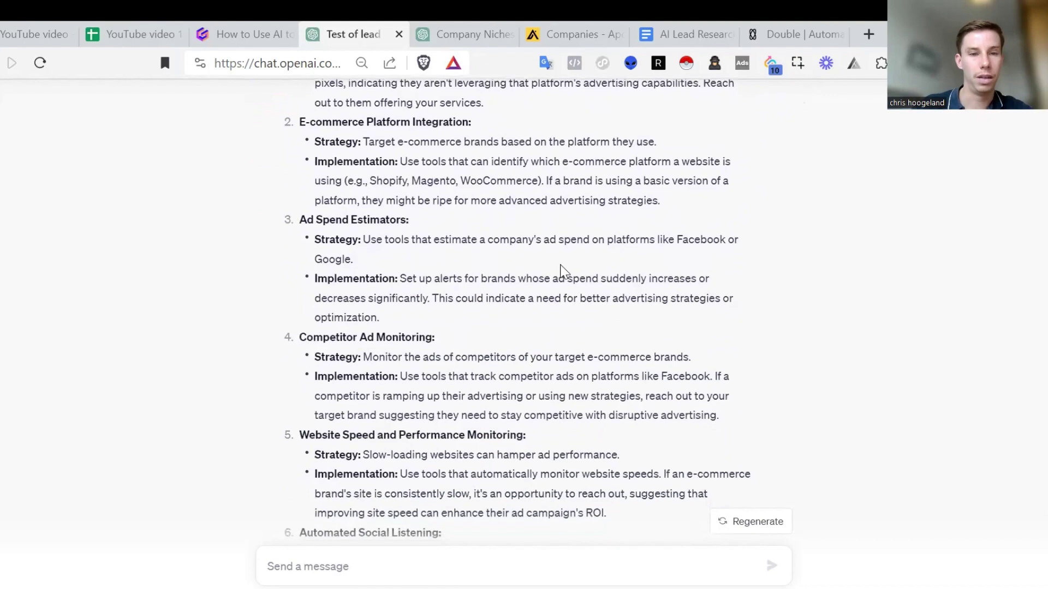
scroll(532, 197, down, 1)
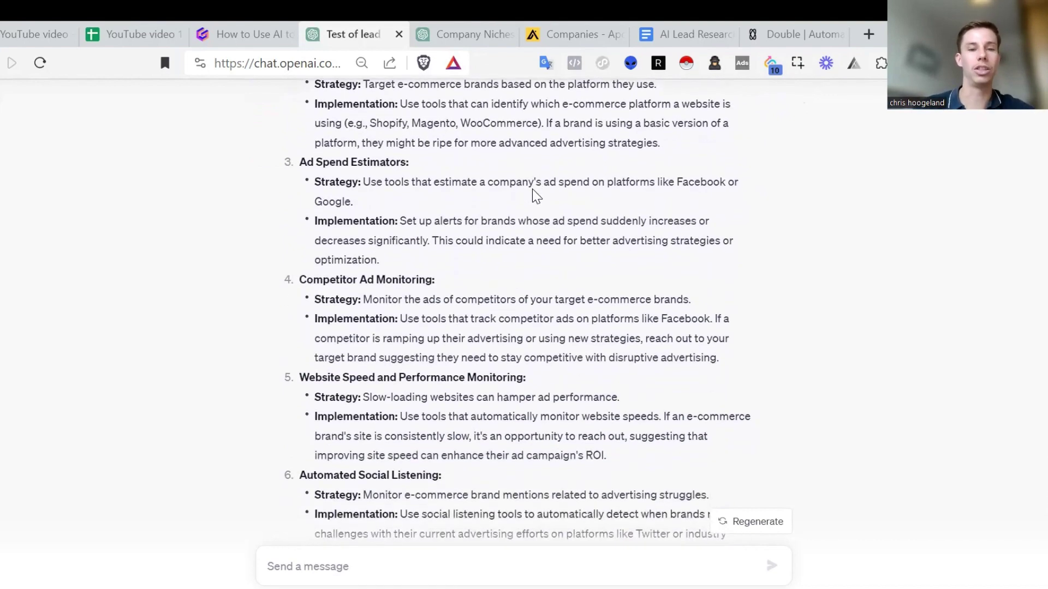
scroll(535, 196, down, 1)
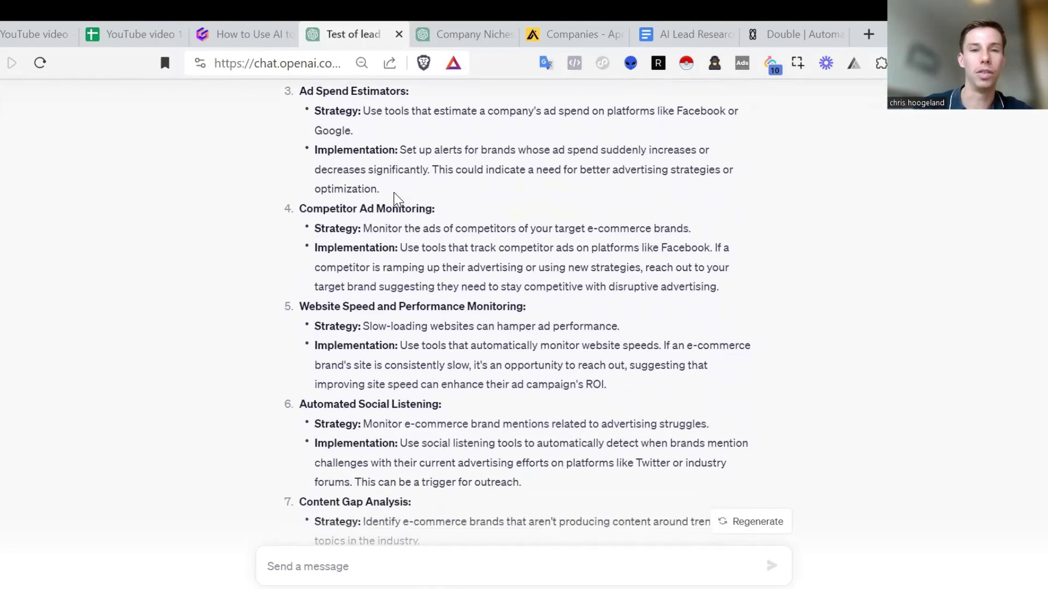
scroll(396, 199, down, 2)
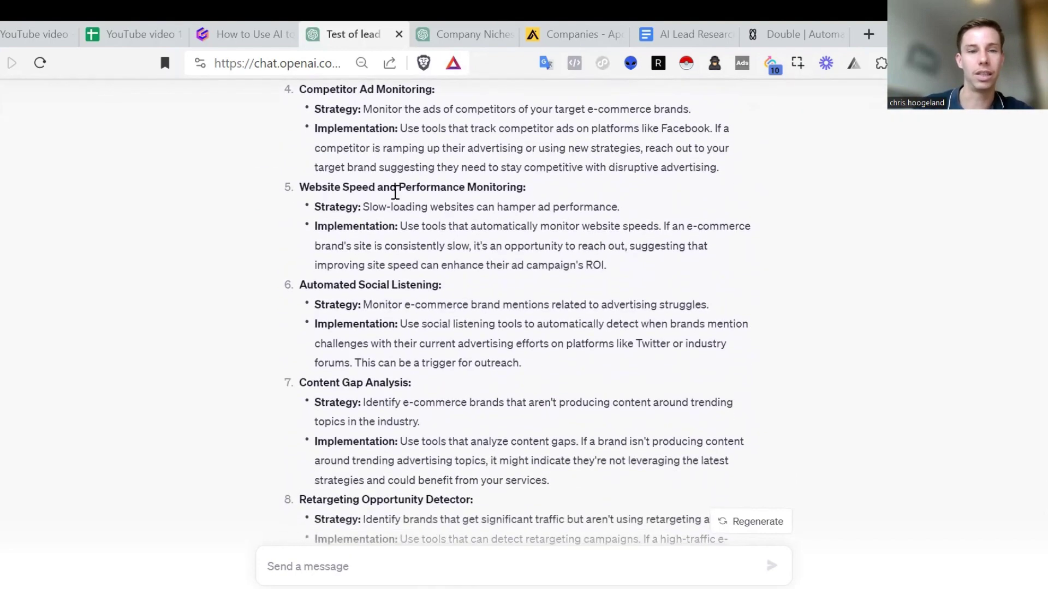
scroll(633, 250, down, 1)
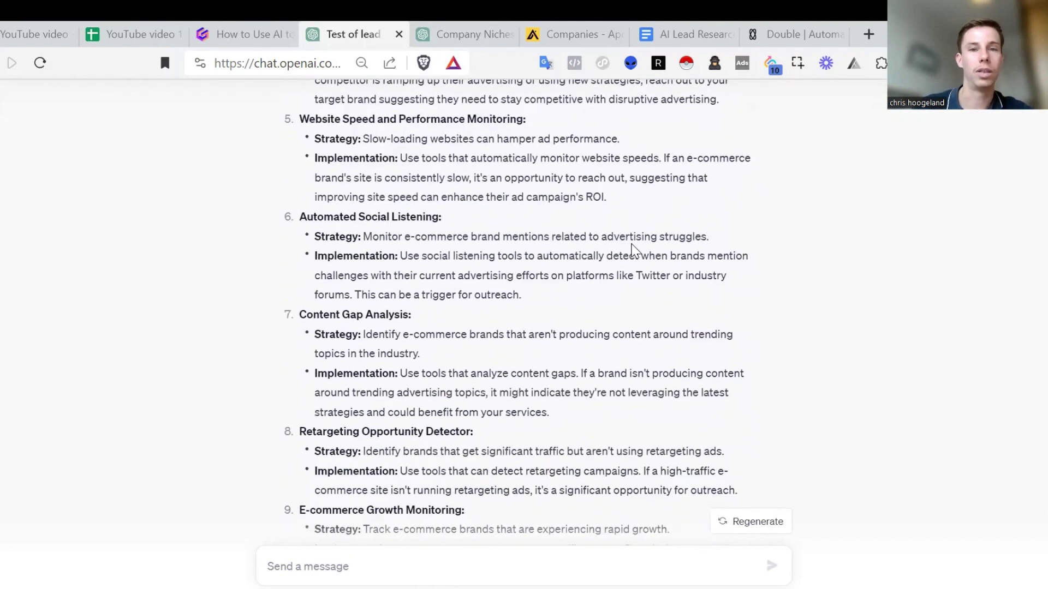
scroll(475, 210, down, 1)
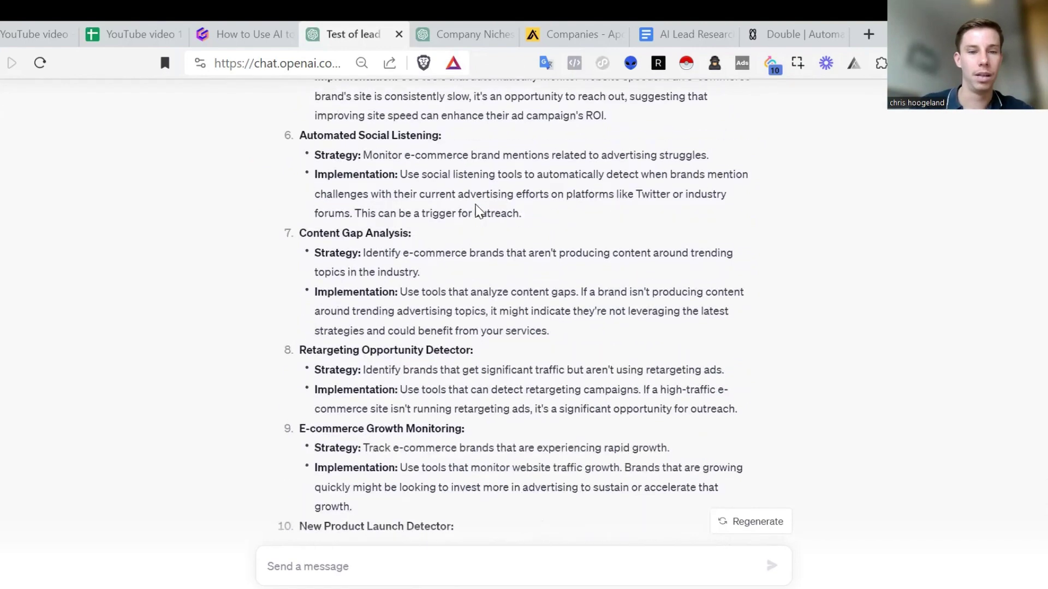
scroll(458, 289, down, 1)
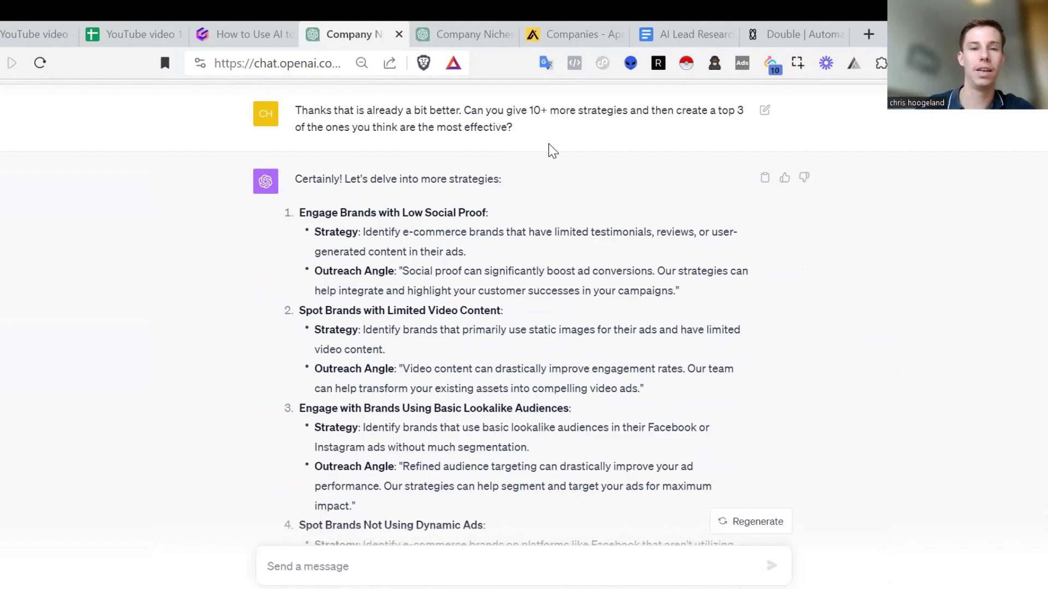
- Examine the answer to the follow-up asking for 10+ more strategies, highlighting the headings on low social proof and limited video content
scroll(549, 150, down, 2)
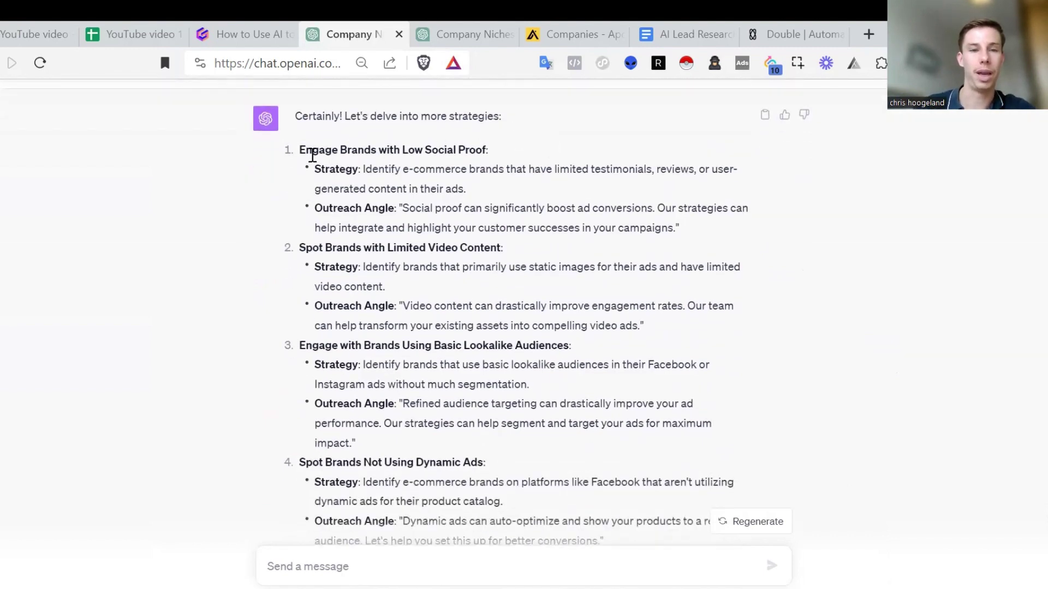
drag(300, 151, 434, 152)
scroll(596, 164, down, 1)
click(637, 148)
scroll(637, 151, down, 1)
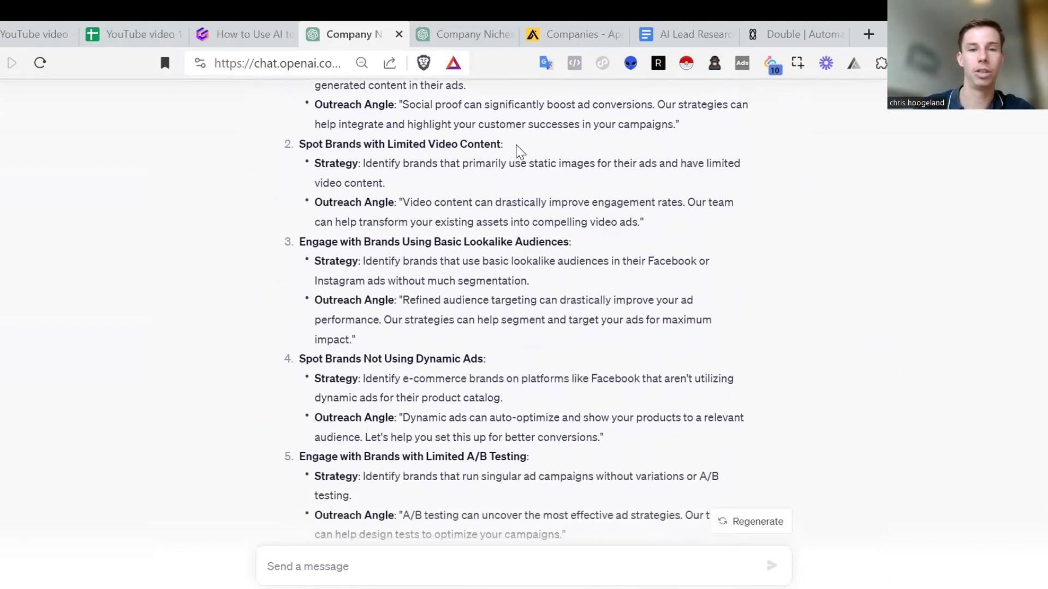
drag(518, 144, 469, 143)
click(513, 197)
scroll(515, 199, down, 1)
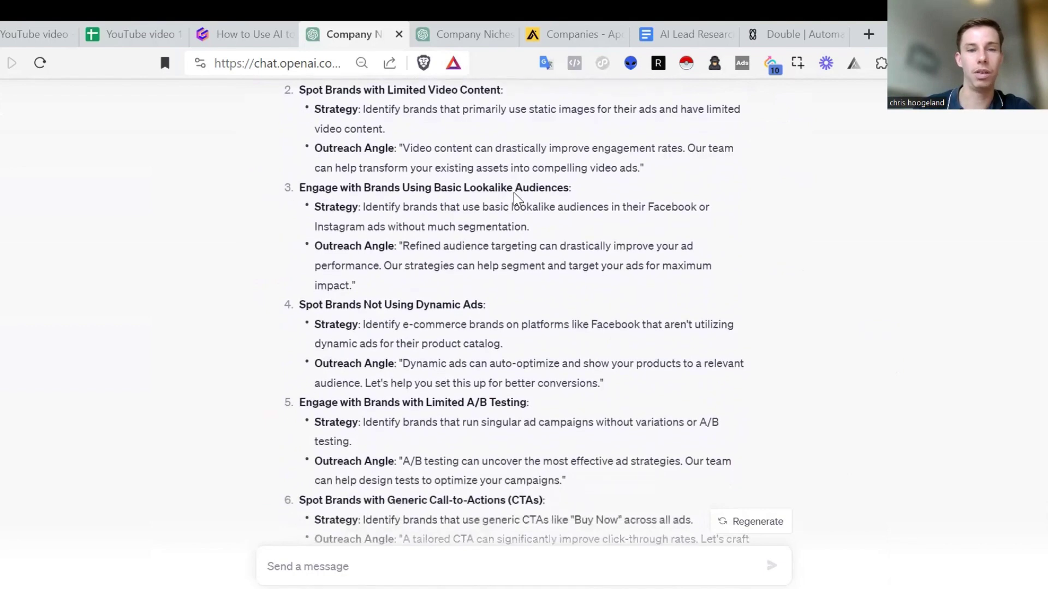
- Review the rest of the additional outreach strategies, including call-to-actions and chatbots, and continue to the top 3 streamlined strategies
scroll(441, 178, down, 4)
scroll(441, 178, down, 5)
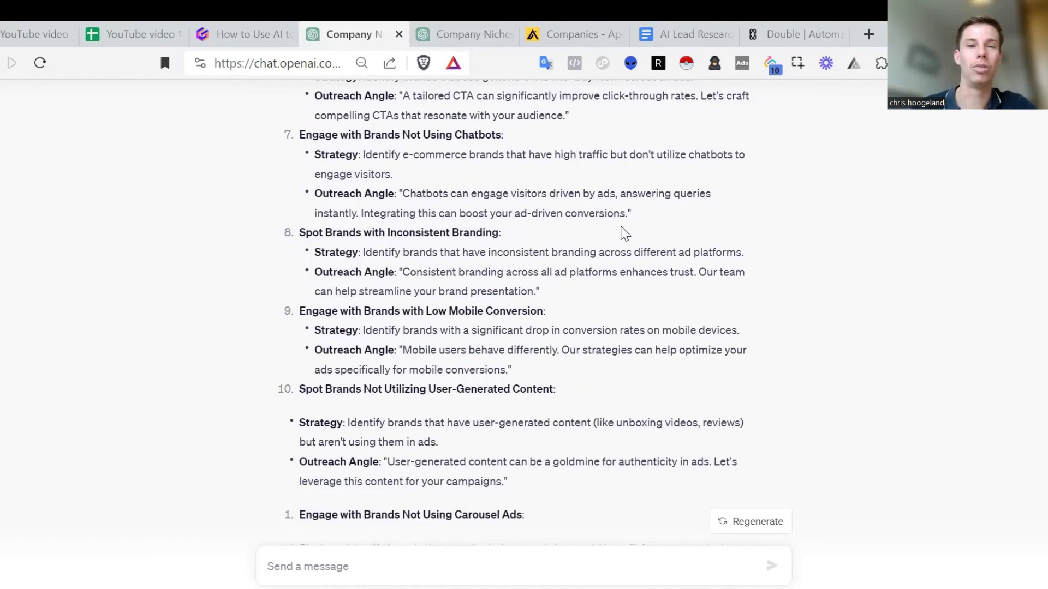
scroll(625, 233, up, 3)
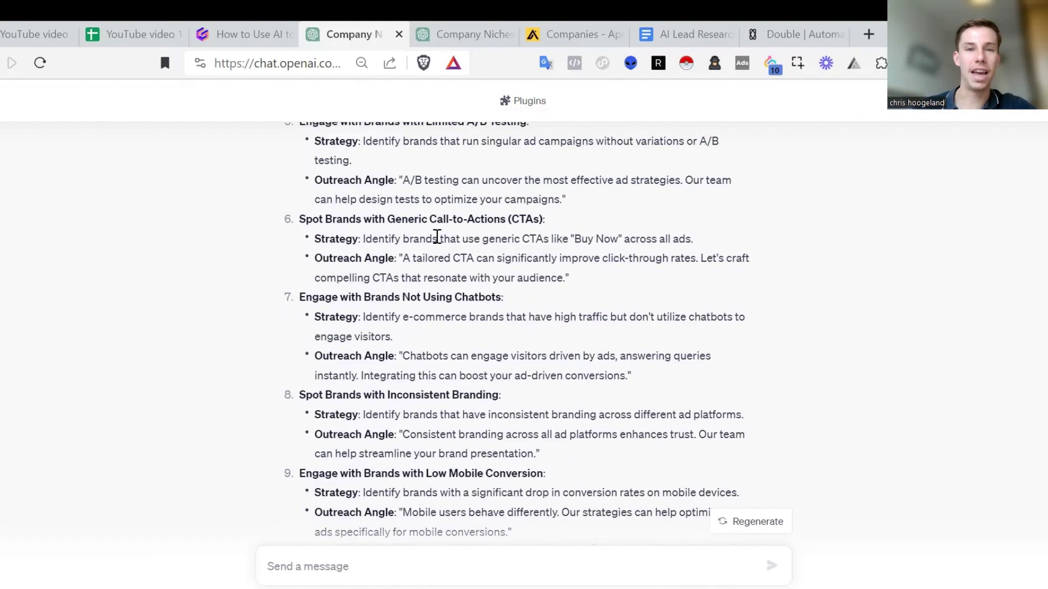
scroll(438, 237, down, 1)
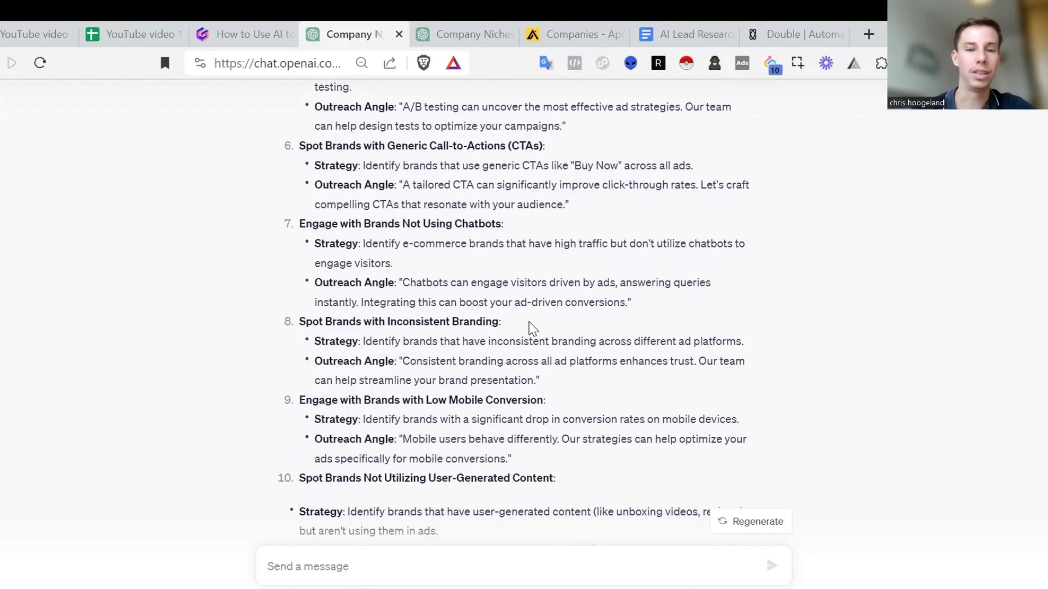
scroll(529, 328, down, 1)
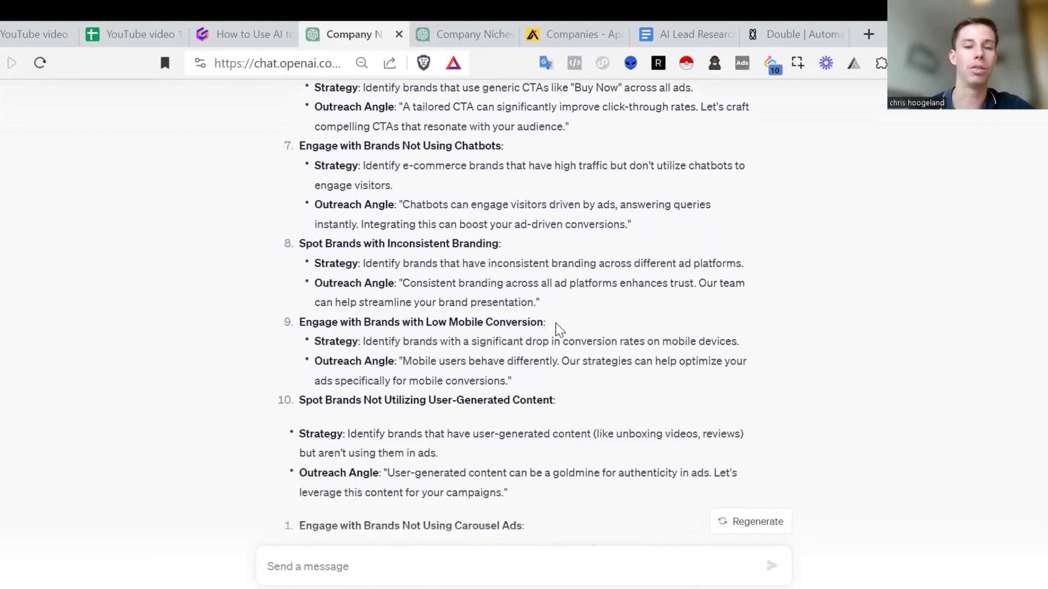
scroll(570, 328, up, 3)
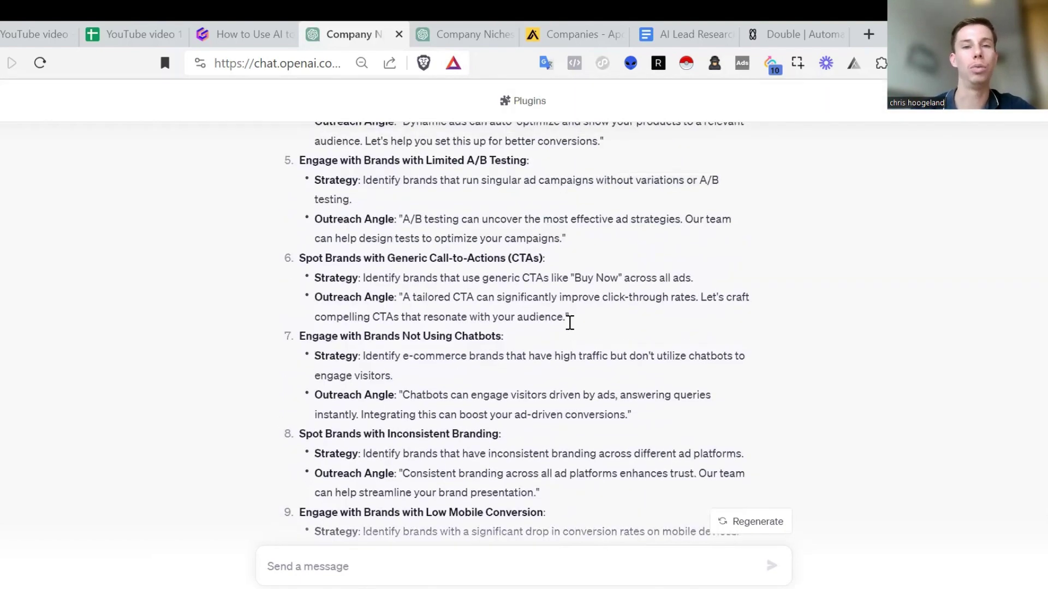
scroll(569, 322, up, 1)
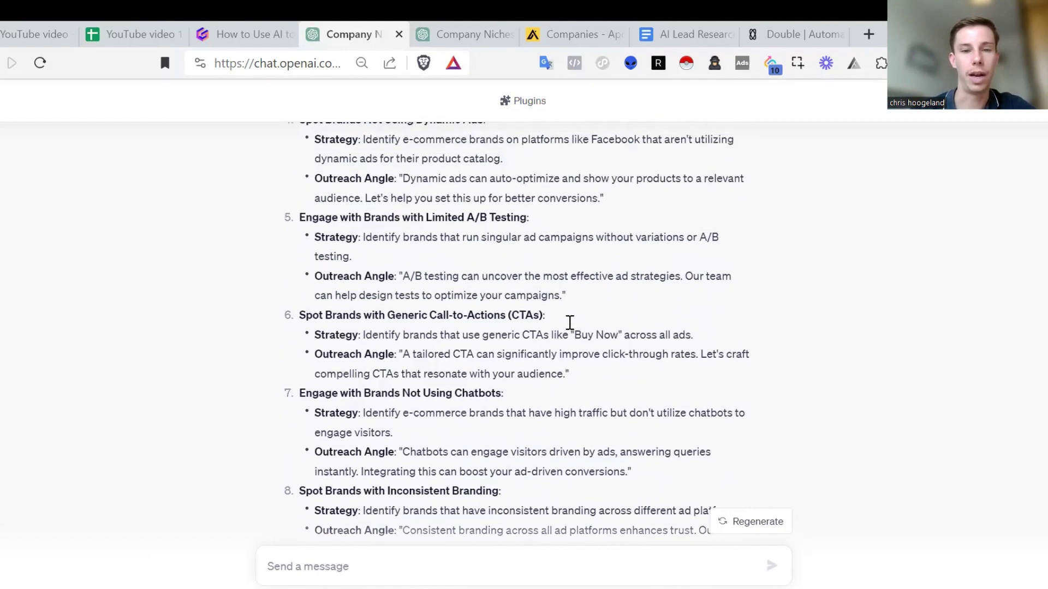
scroll(569, 327, down, 1)
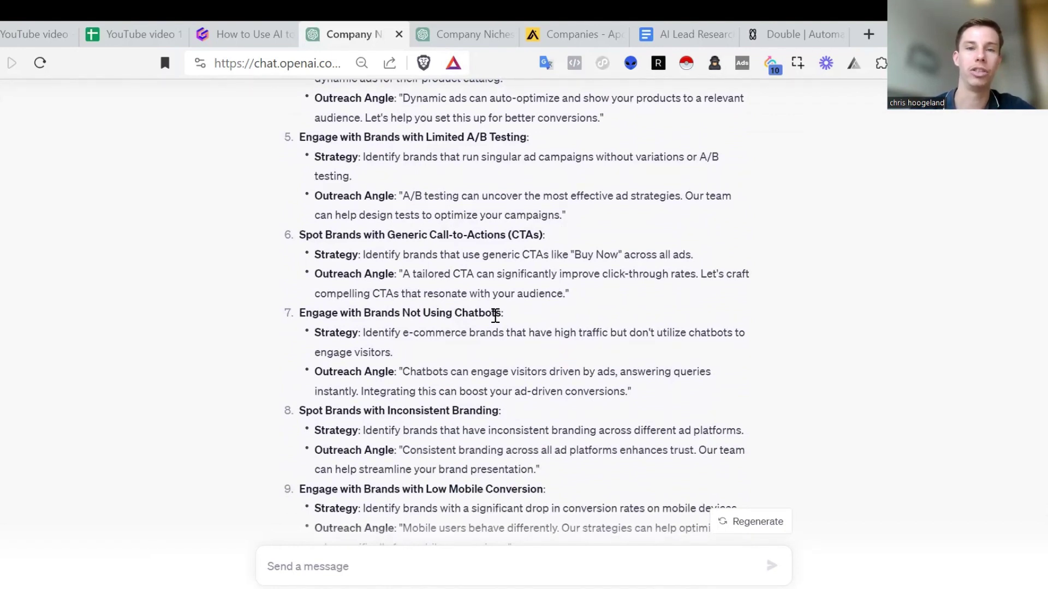
scroll(495, 315, down, 10)
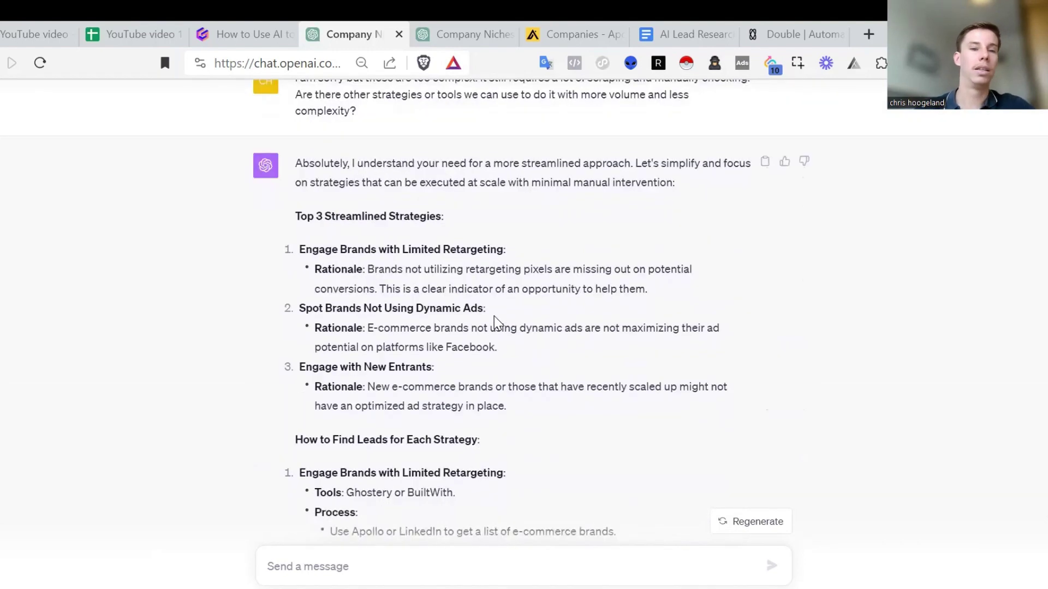
- Read the top 3 streamlined strategies and how to find leads for each, highlighting the Engage with New Entrants heading
scroll(380, 168, down, 1)
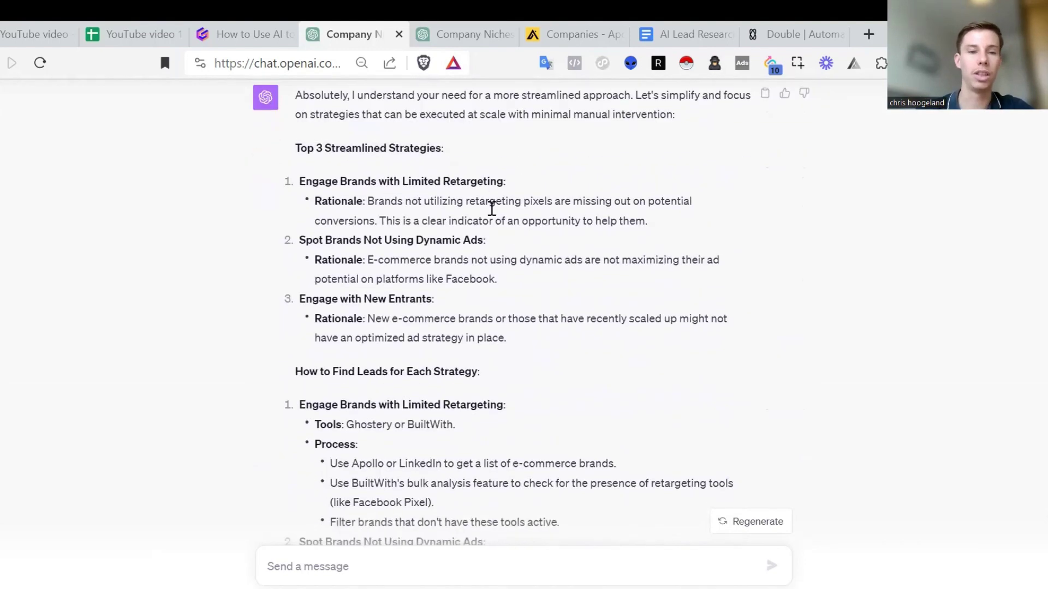
drag(475, 318, 316, 297)
click(480, 316)
drag(447, 304, 301, 306)
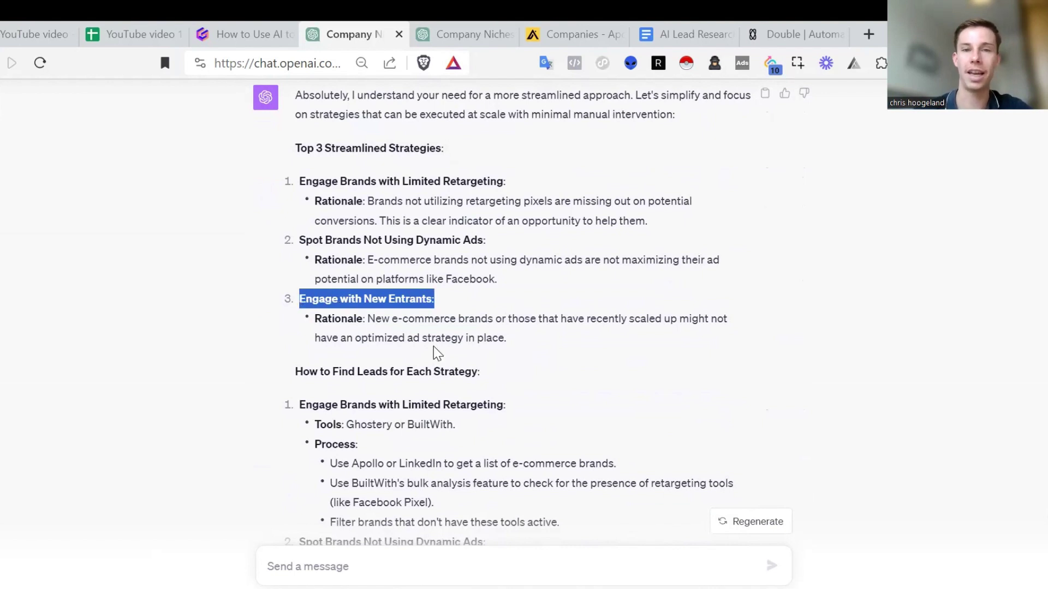
click(541, 344)
scroll(541, 344, down, 2)
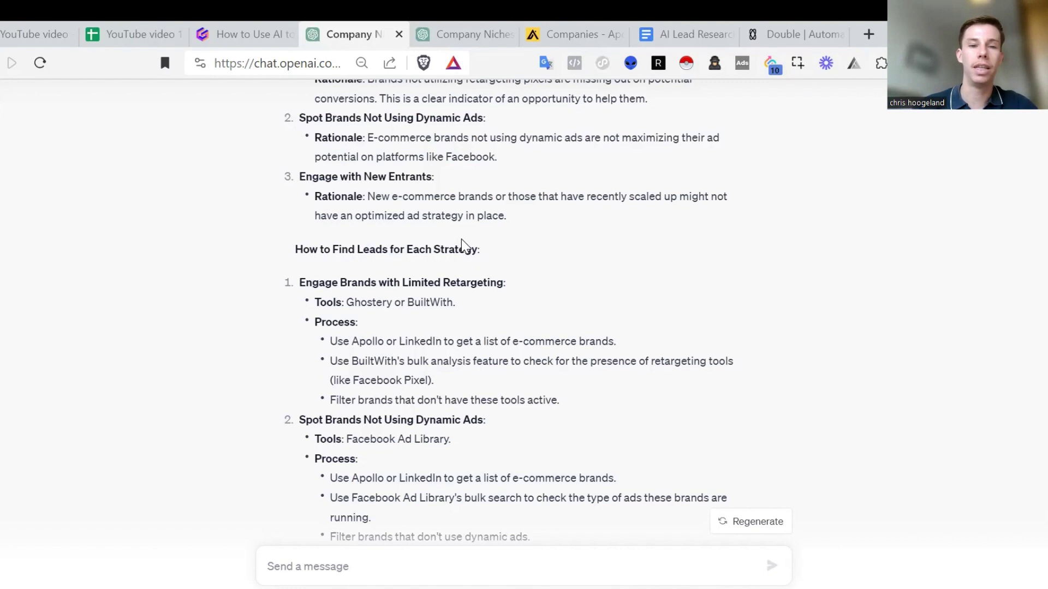
scroll(535, 169, up, 1)
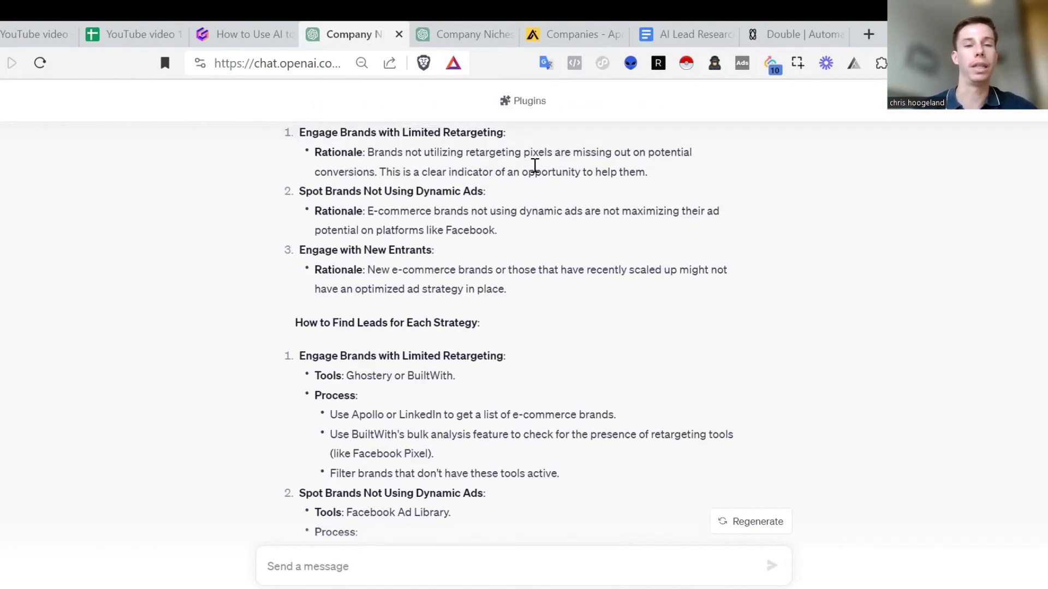
- Return to the AI research prompts presentation and advance to the Easy Ways to Get Leads slide
click(224, 34)
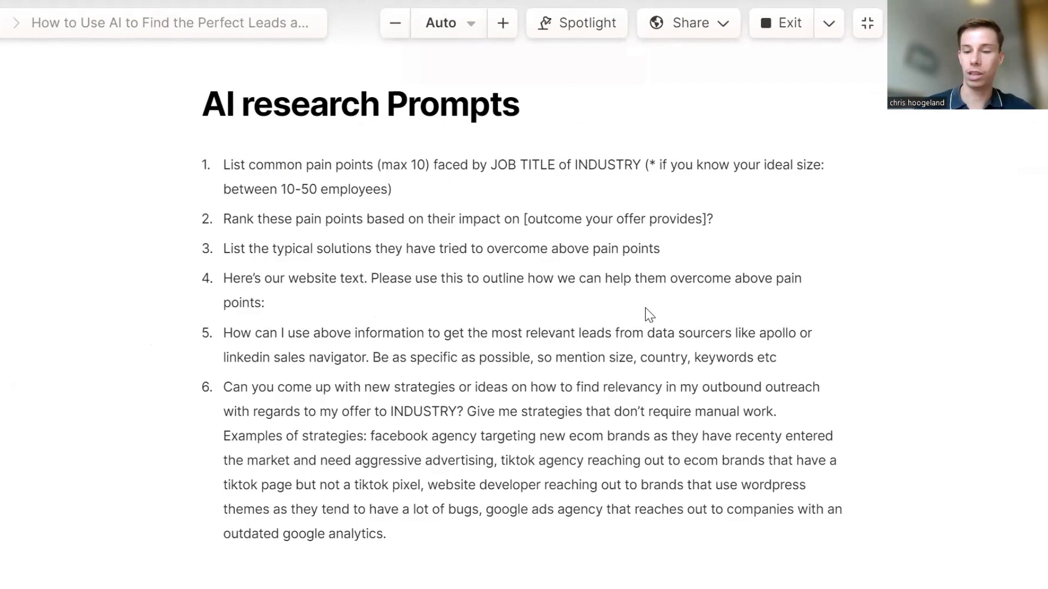
key(Right)
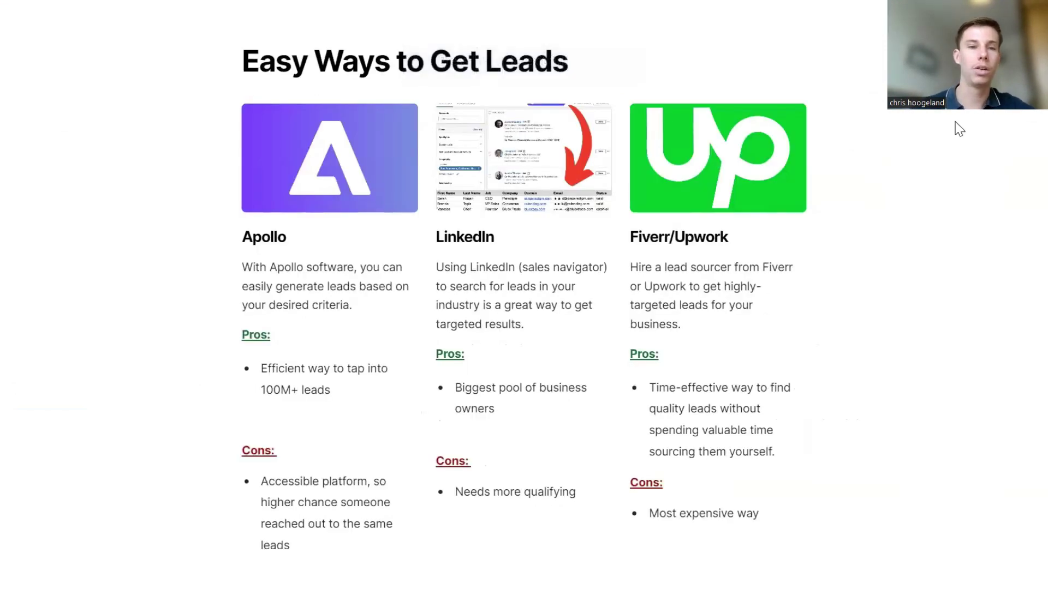
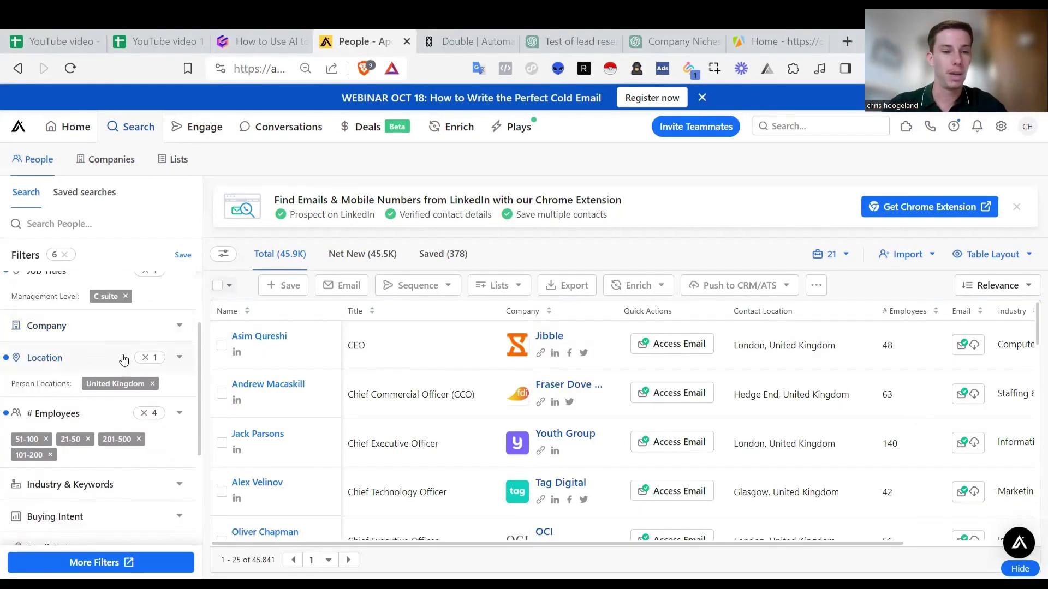
- Review the Apollo people search filters for location, employee count, industry and keywords, and the remaining filter categories
scroll(166, 328, down, 1)
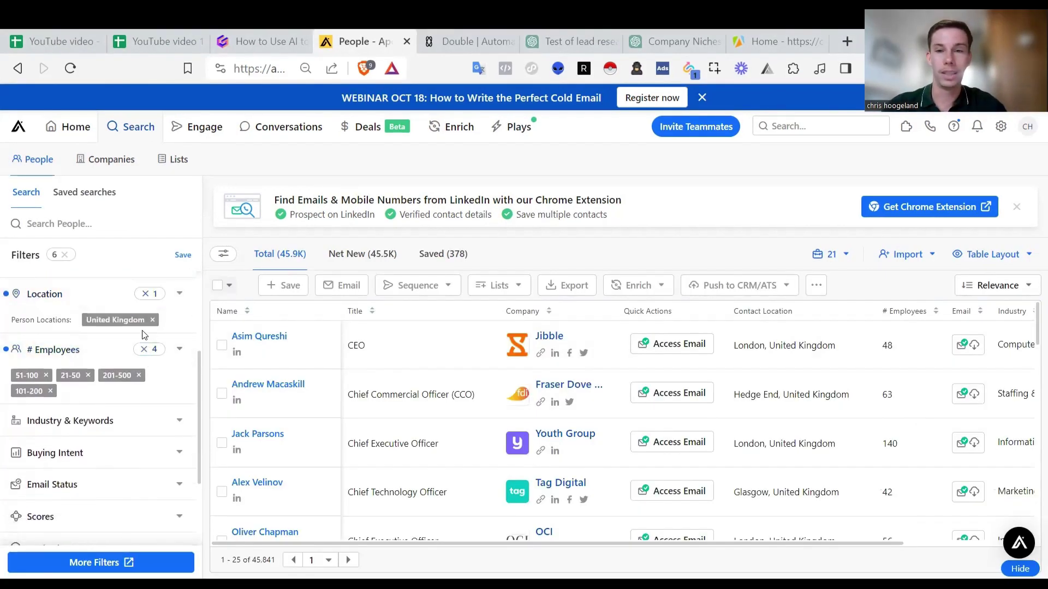
scroll(144, 332, down, 1)
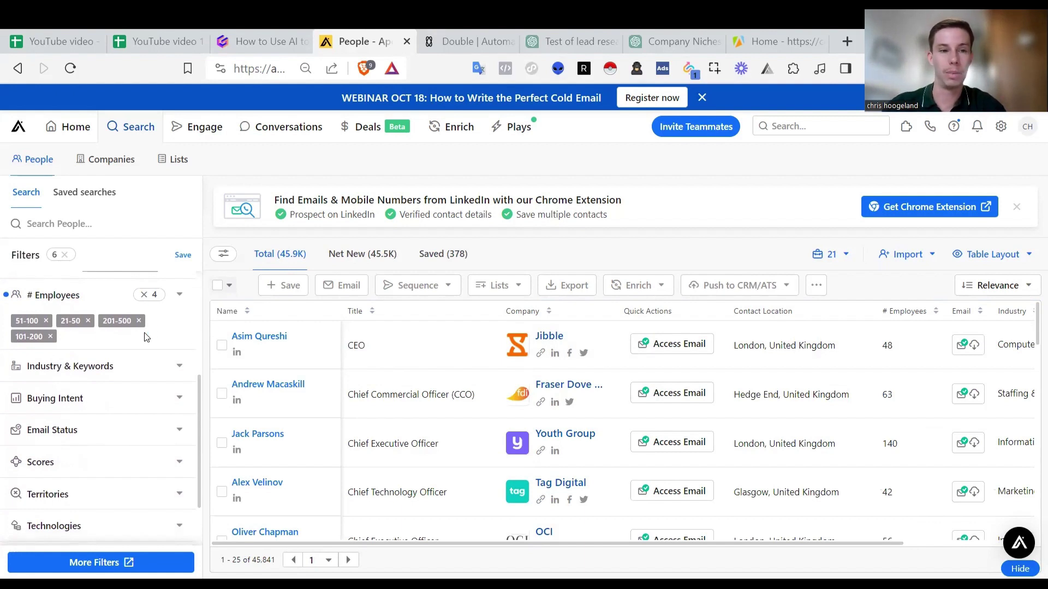
scroll(146, 337, down, 1)
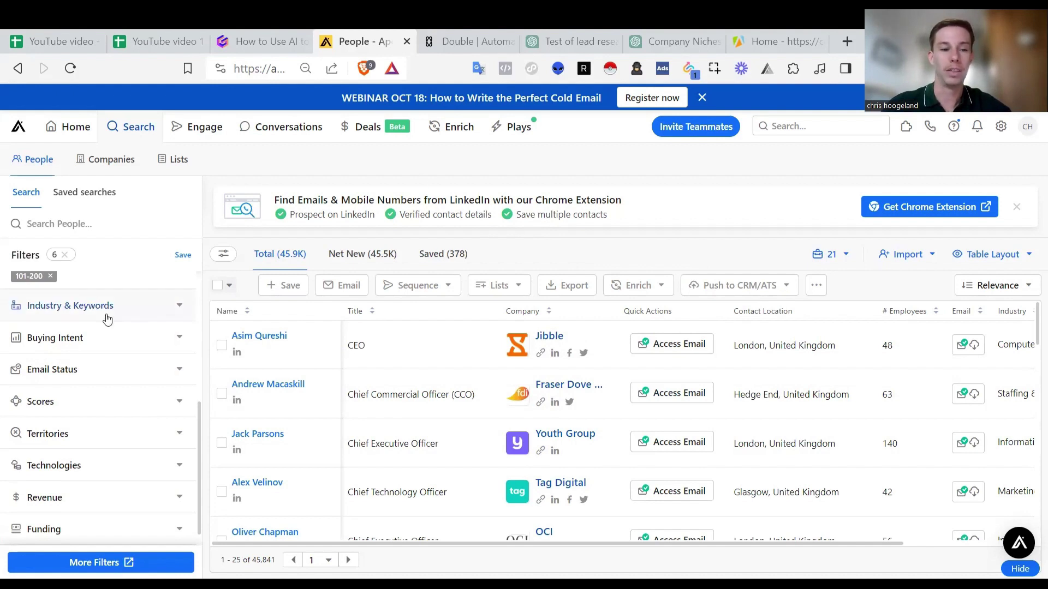
scroll(107, 320, down, 1)
scroll(108, 319, up, 1)
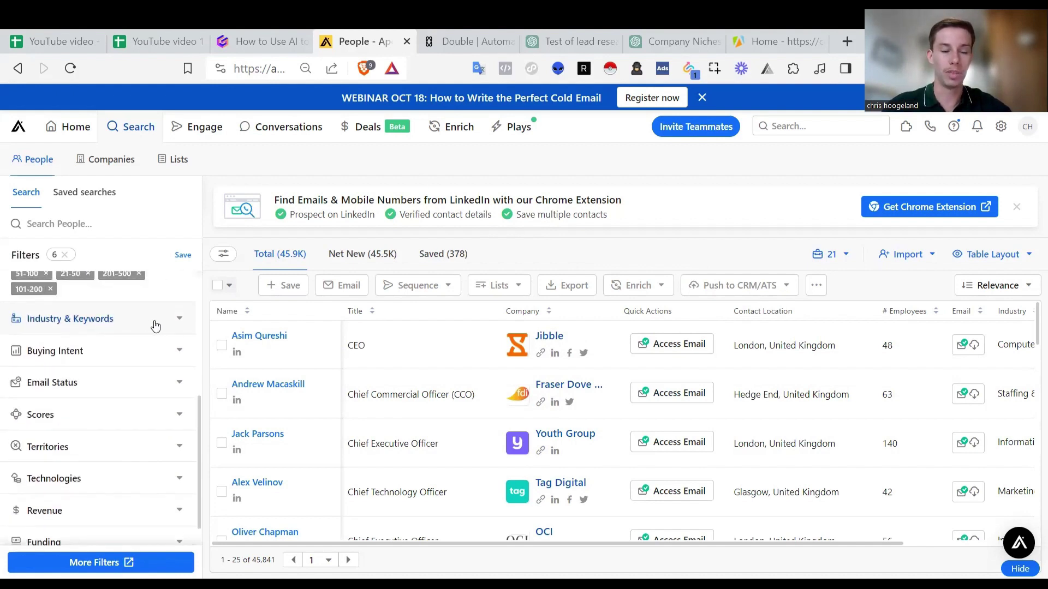
click(181, 327)
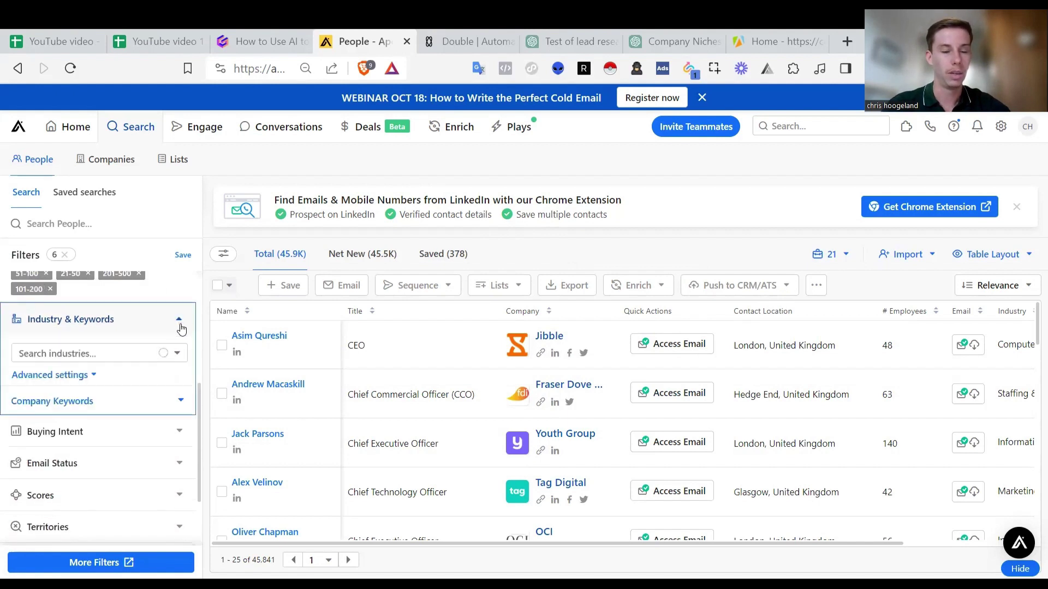
click(115, 345)
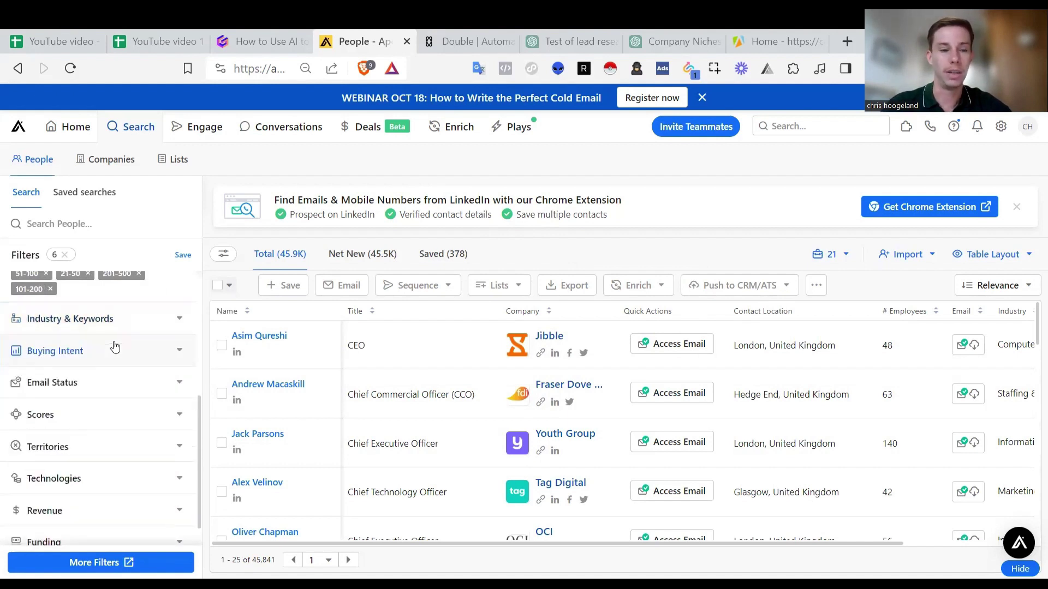
scroll(114, 347, up, 2)
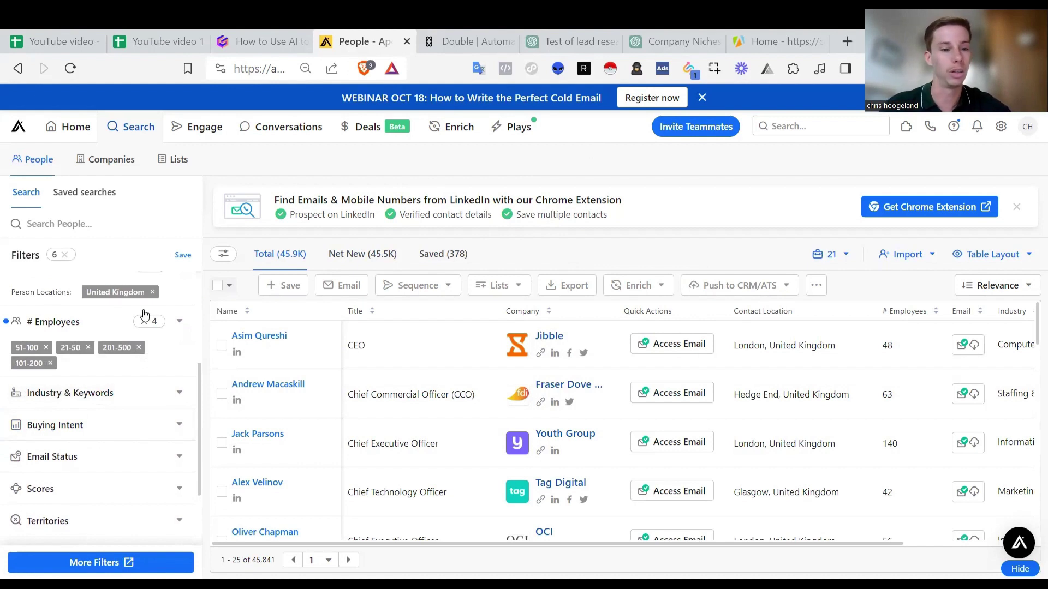
scroll(126, 335, down, 2)
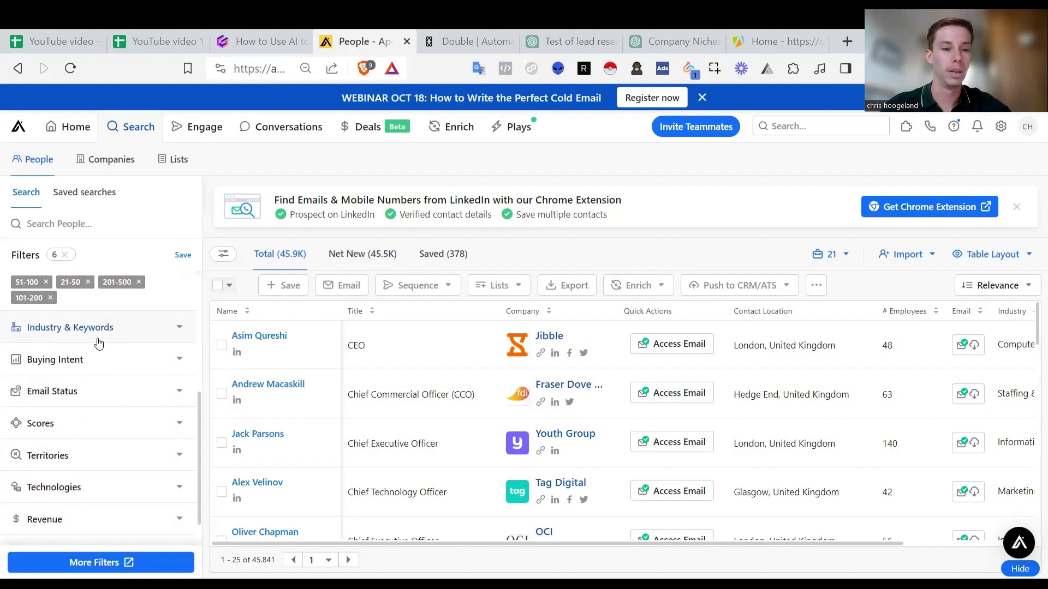
- Filter the people search to the apparel & fashion and consumer goods industries
click(131, 339)
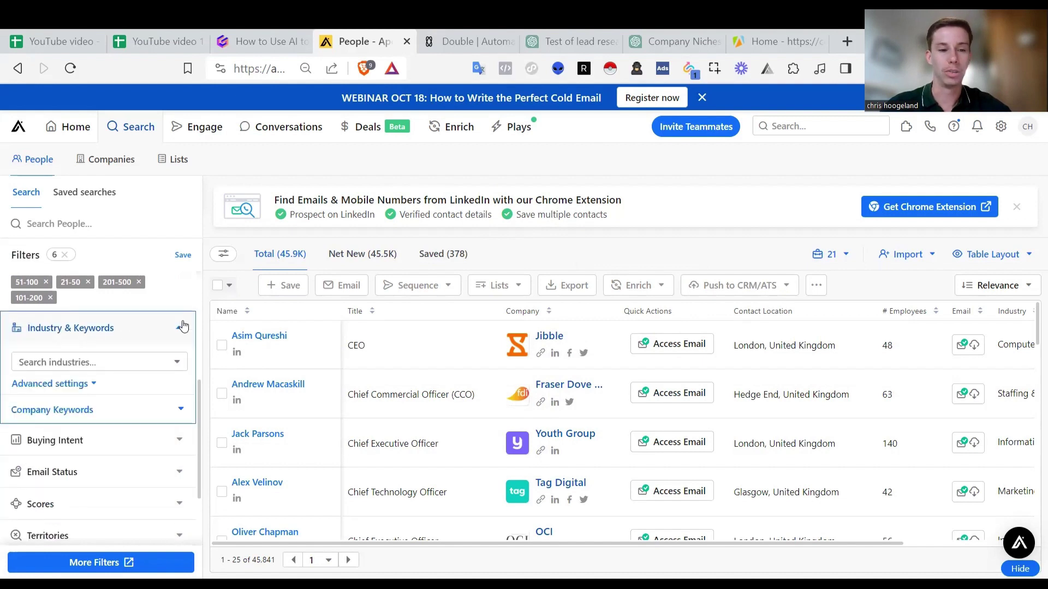
click(117, 362)
text(fashion)
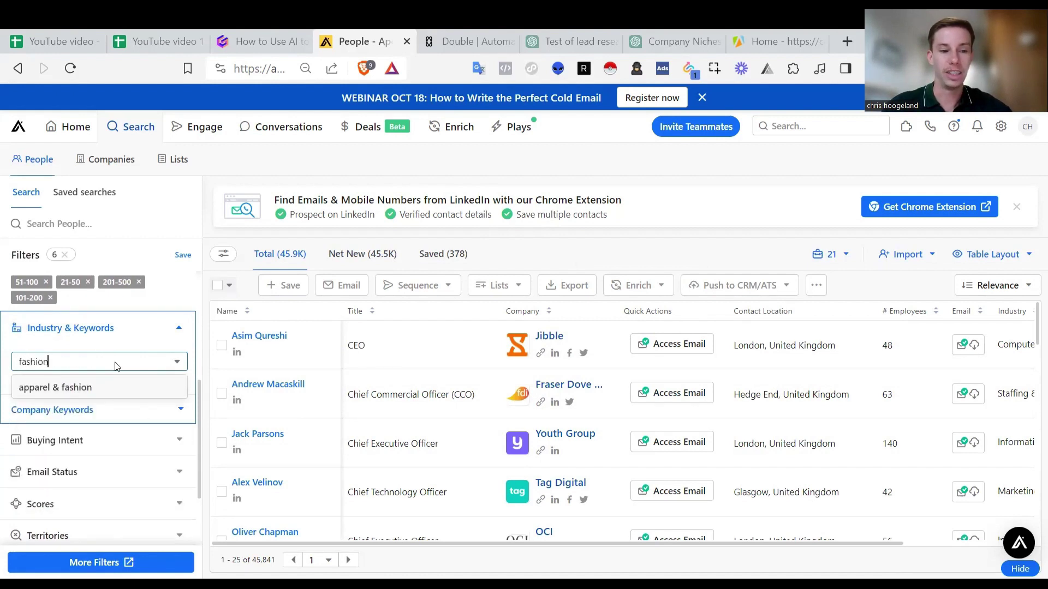
click(126, 385)
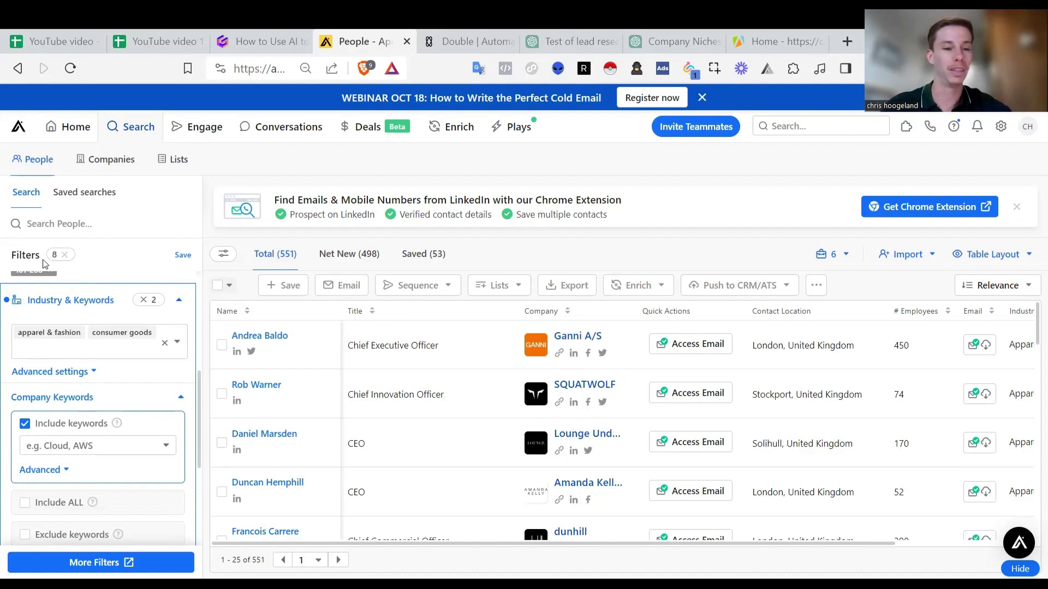
- Add Shopify as an included technology in the people search and recheck the applied filters
scroll(53, 322, down, 5)
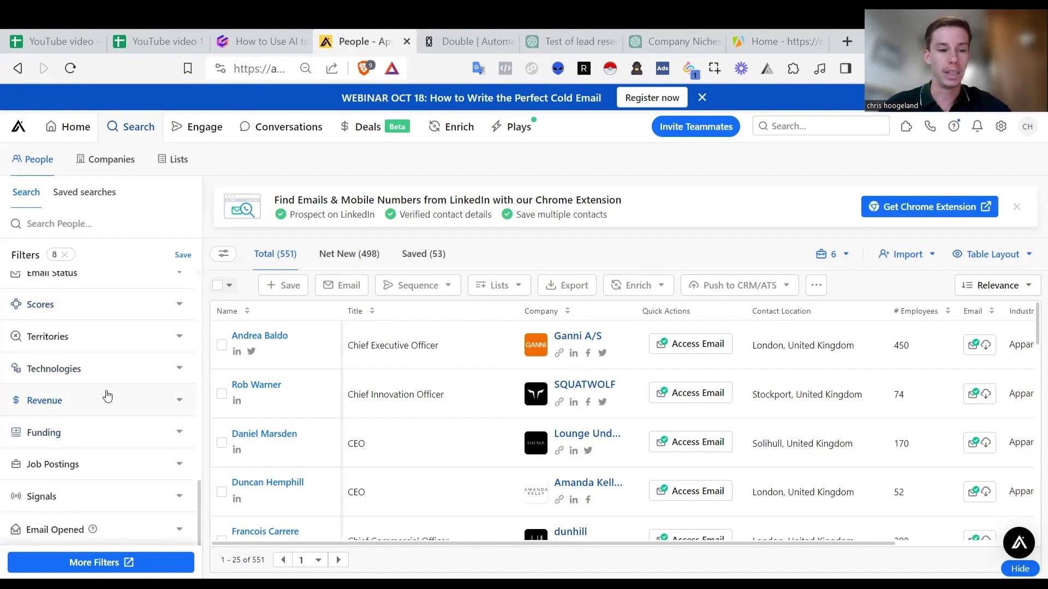
click(140, 367)
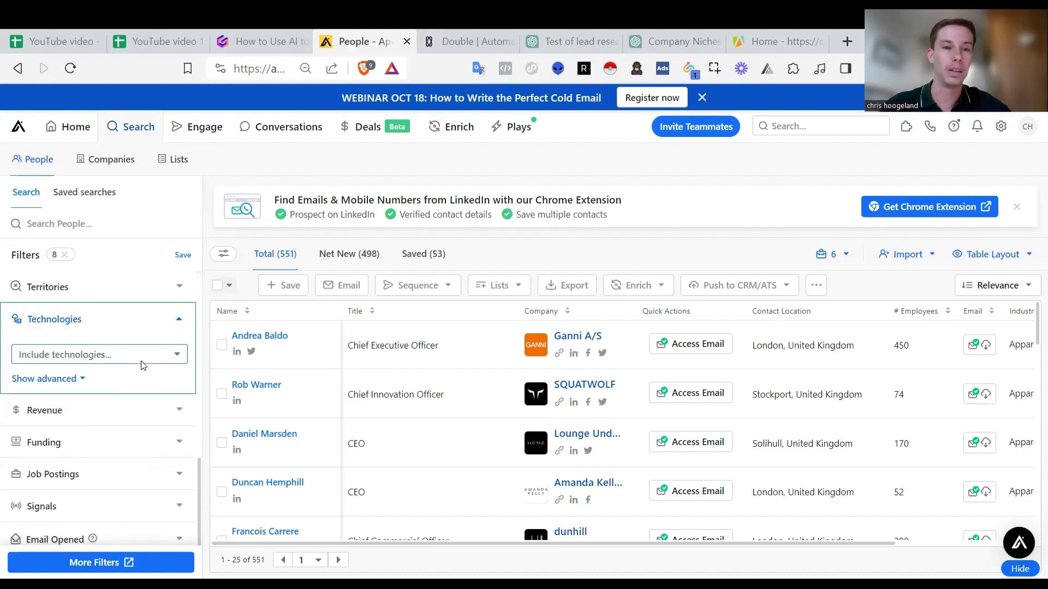
click(82, 355)
text(shopi)
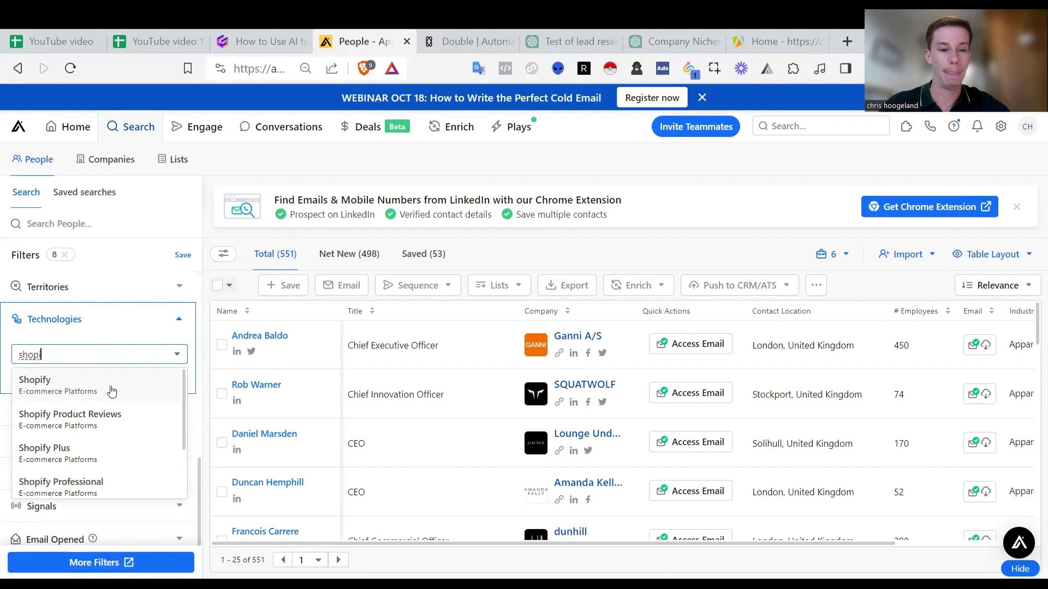
click(109, 389)
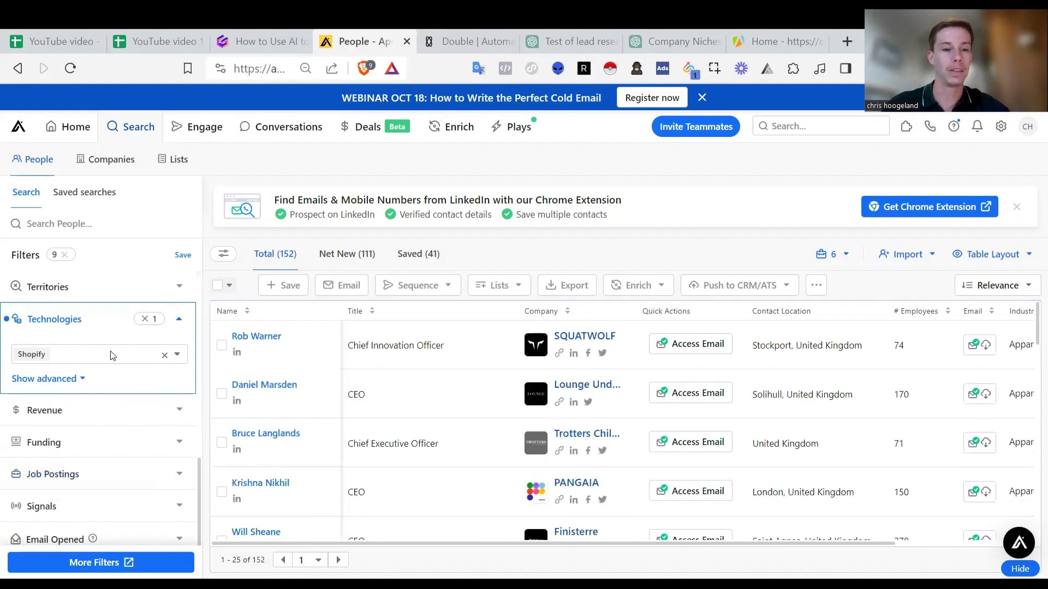
scroll(89, 342, up, 2)
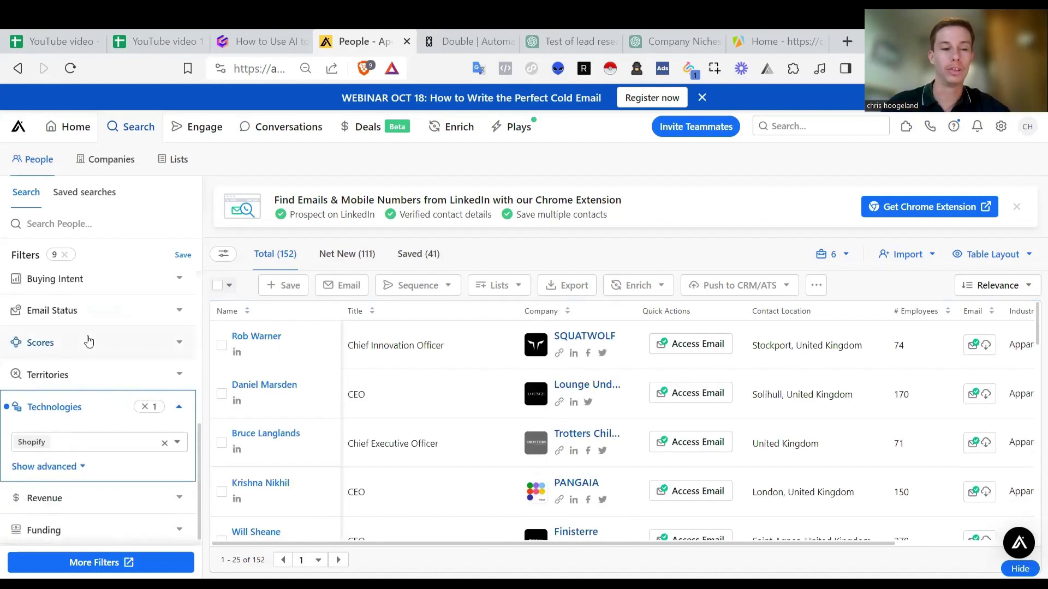
scroll(87, 338, up, 3)
scroll(87, 342, down, 1)
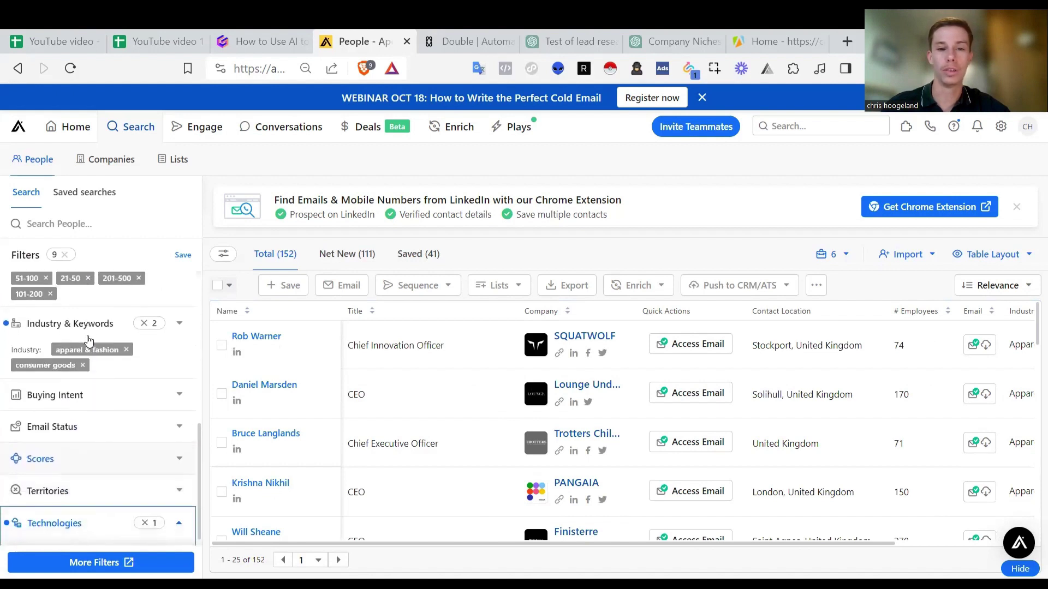
scroll(136, 367, down, 2)
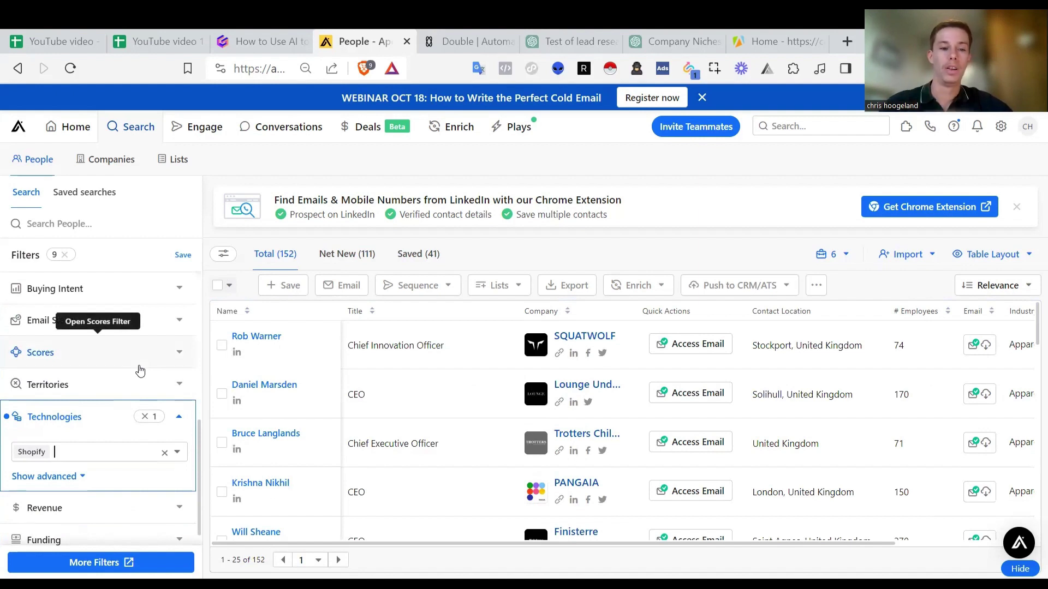
- Switch to the YouTube video spreadsheet and examine its Facebook, LinkedIn and Twitter URL columns and the SEO Description column
click(40, 34)
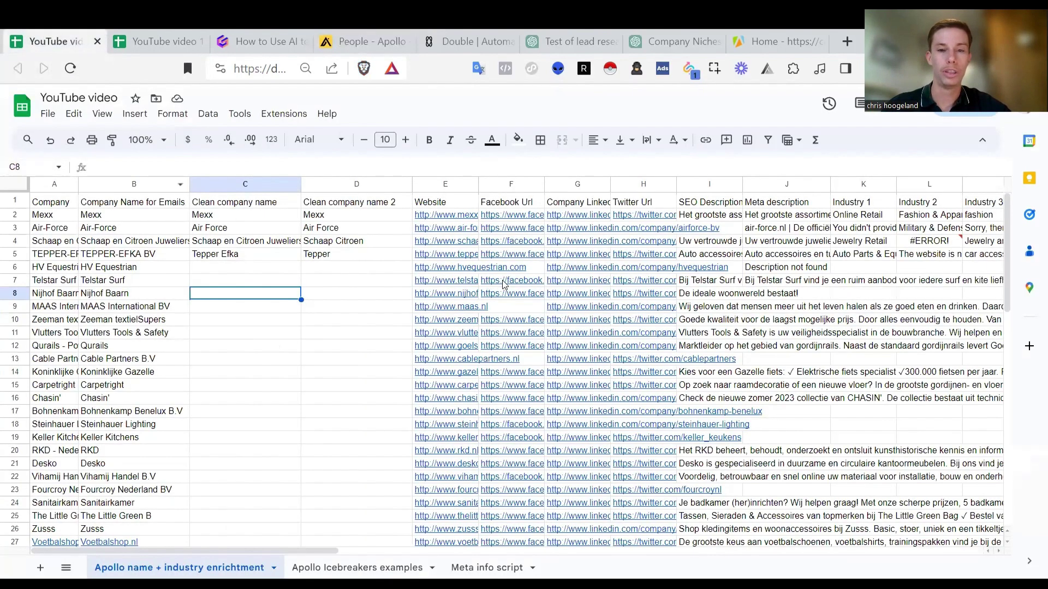
mouse_move(503, 284)
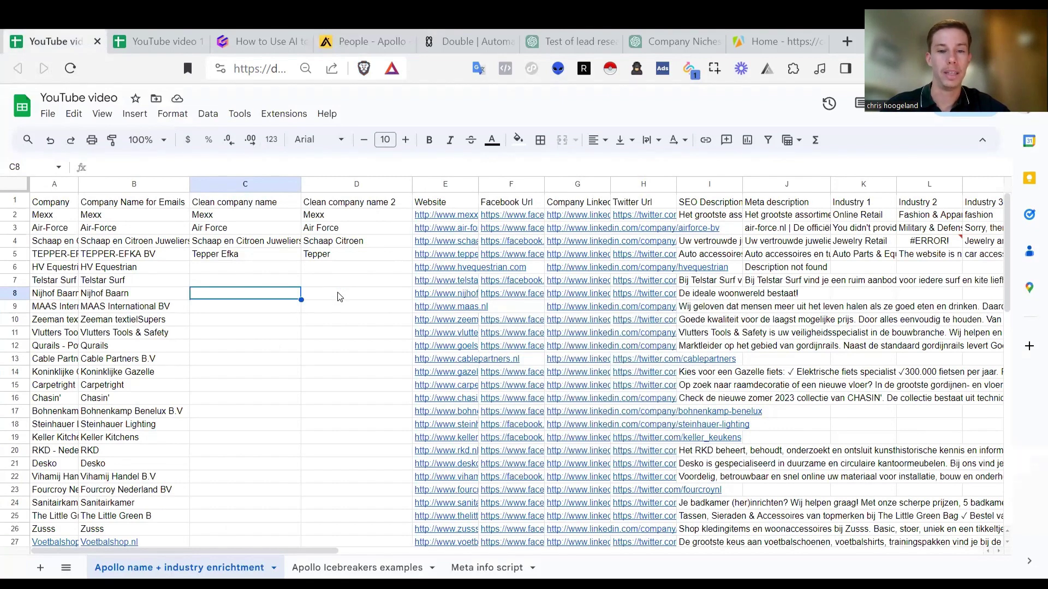
click(527, 203)
click(568, 206)
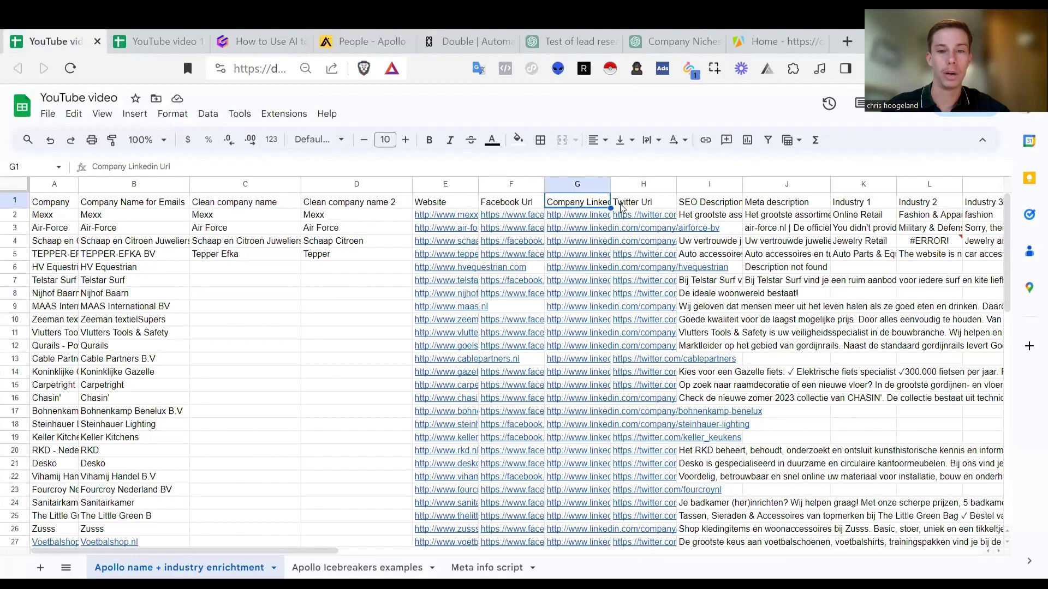
click(647, 209)
scroll(706, 221, right, 3)
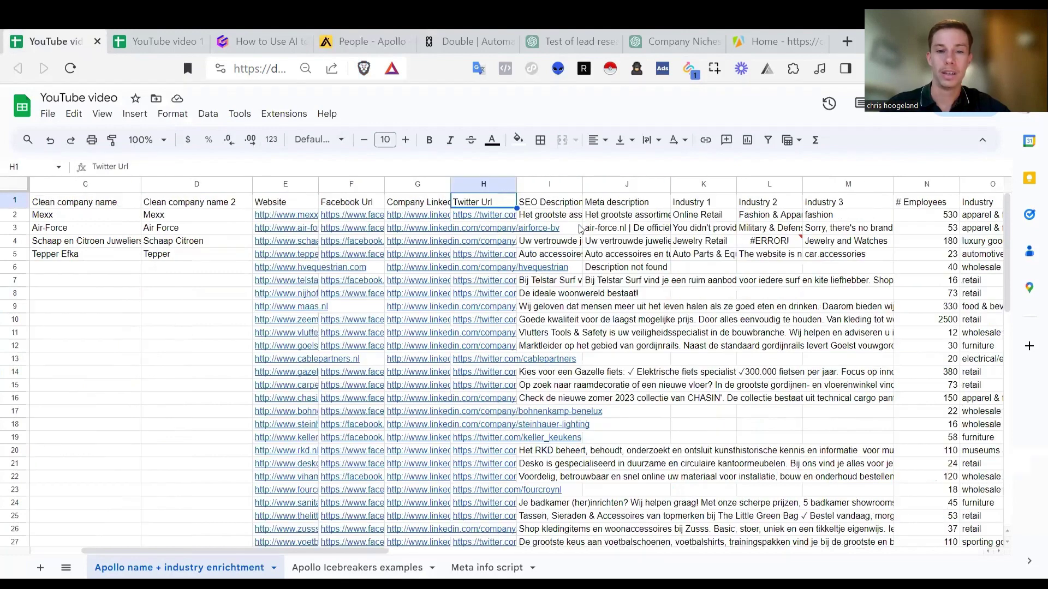
click(547, 206)
scroll(553, 294, right, 1)
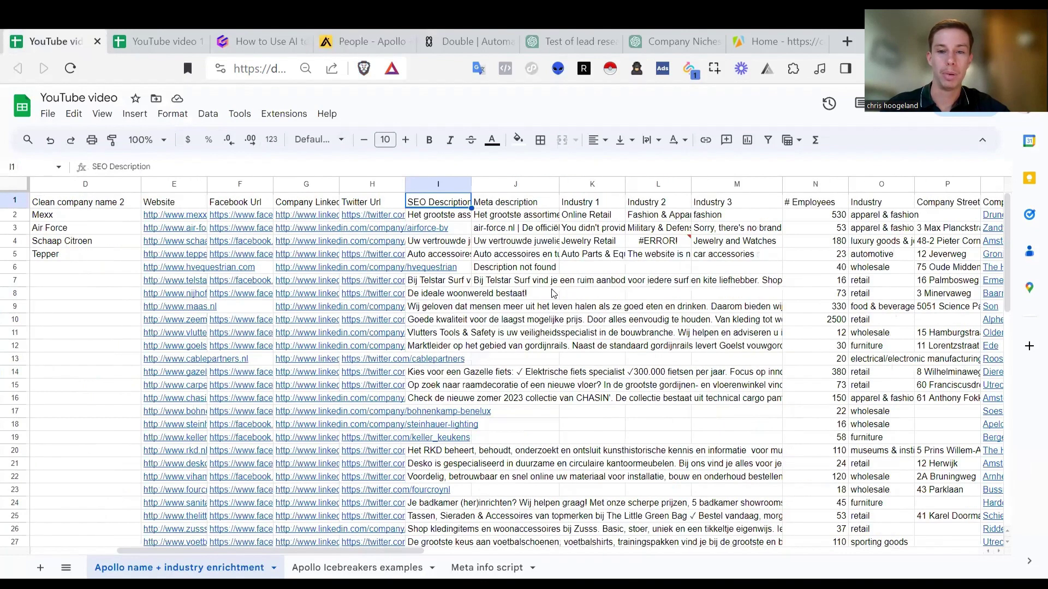
scroll(553, 293, left, 3)
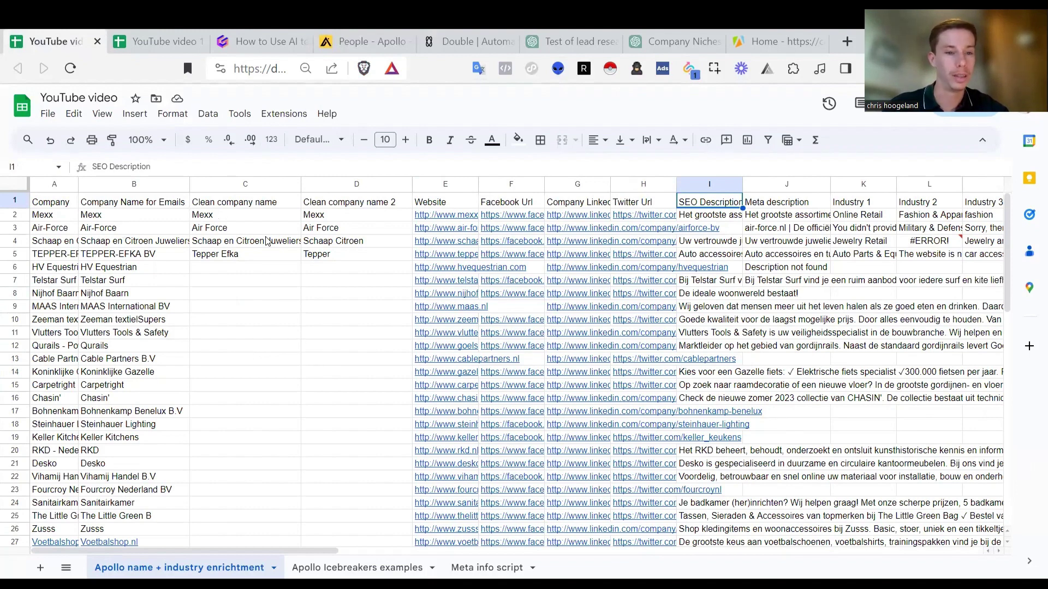
- Inspect the Company Name for Emails entries, then open the GPT name-cleaning formula in C2 and highlight all of it
click(102, 208)
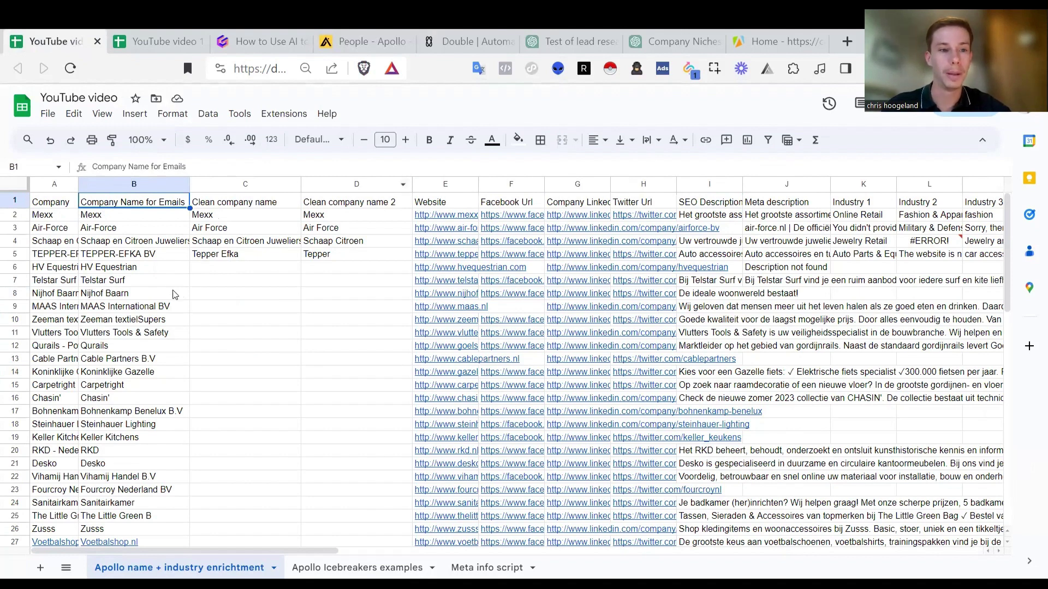
click(102, 218)
click(104, 231)
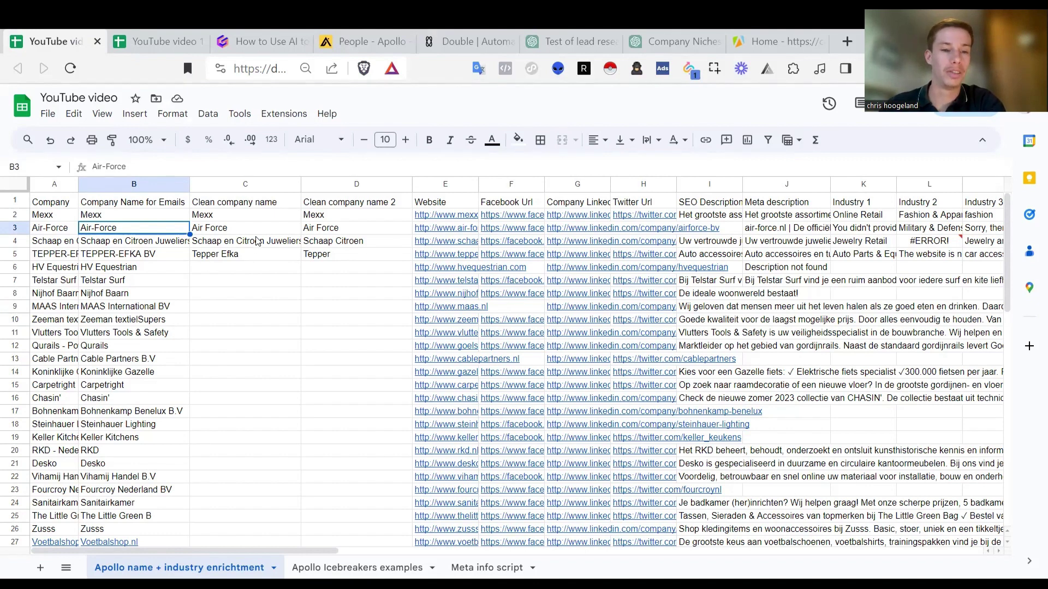
double_click(232, 214)
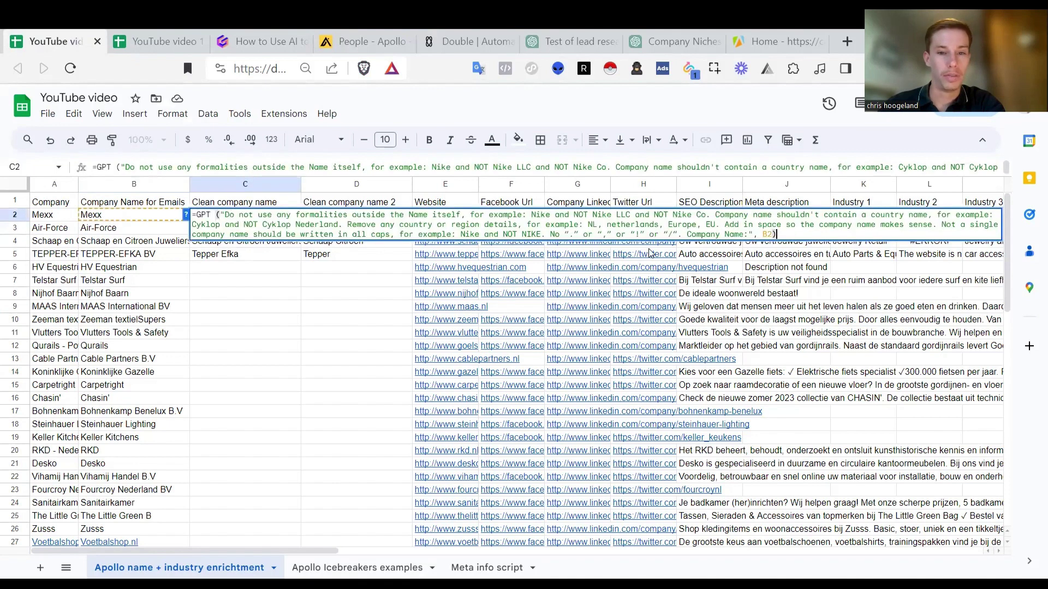
drag(779, 235, 193, 215)
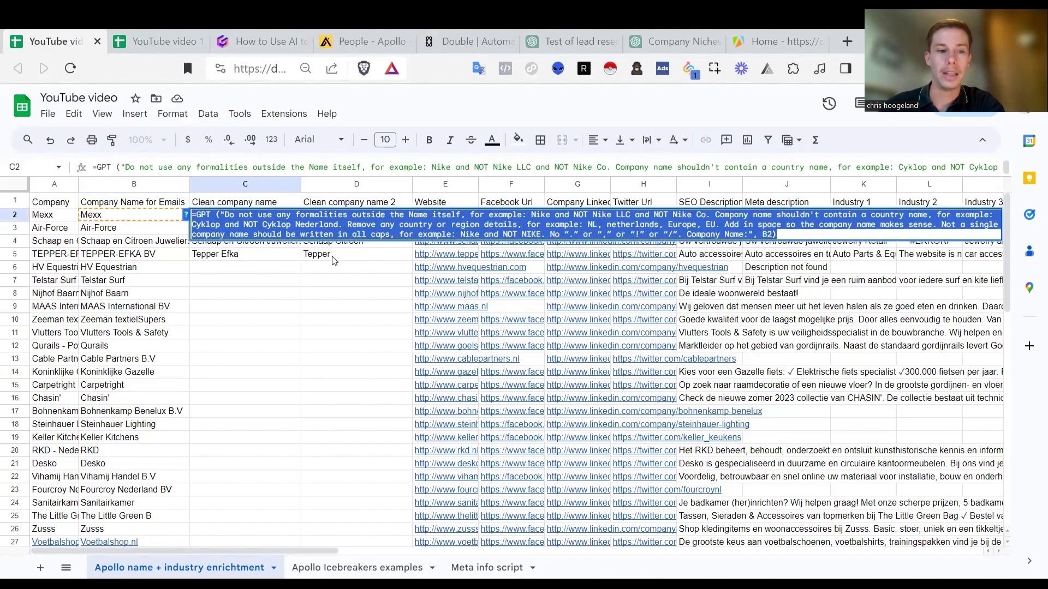
- Leave the C2 formula unchanged and compare the TEPPER-EFKA BV entry in B5 with its cleaned name in column C
click(234, 268)
click(212, 243)
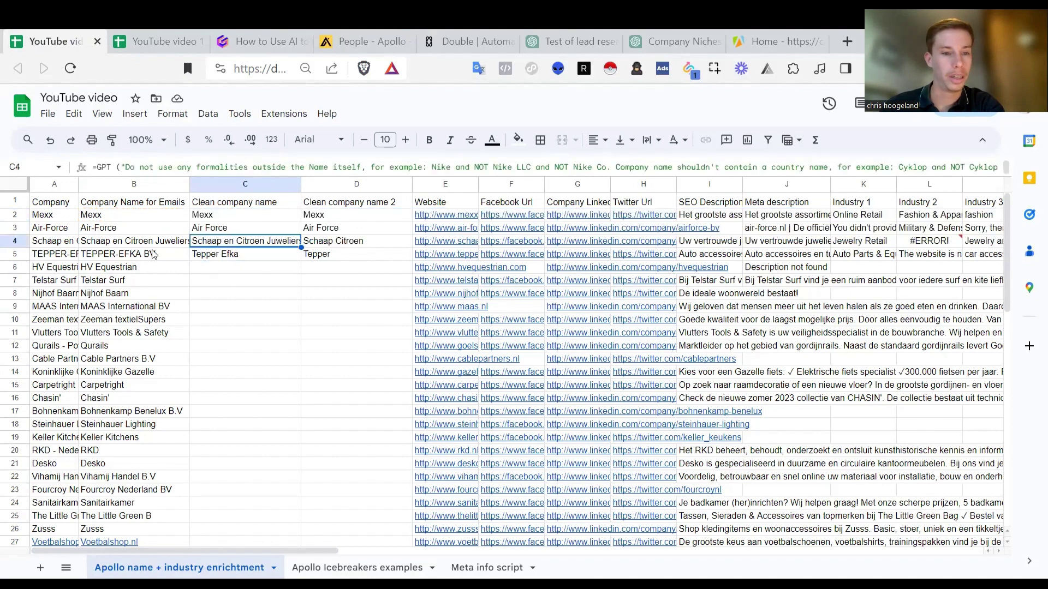
click(148, 257)
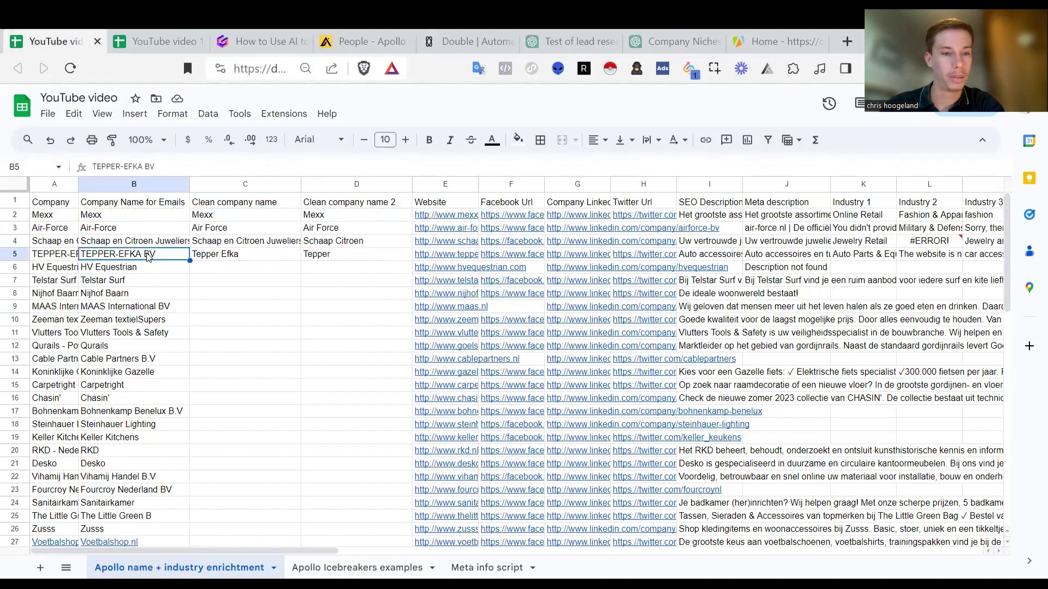
click(181, 294)
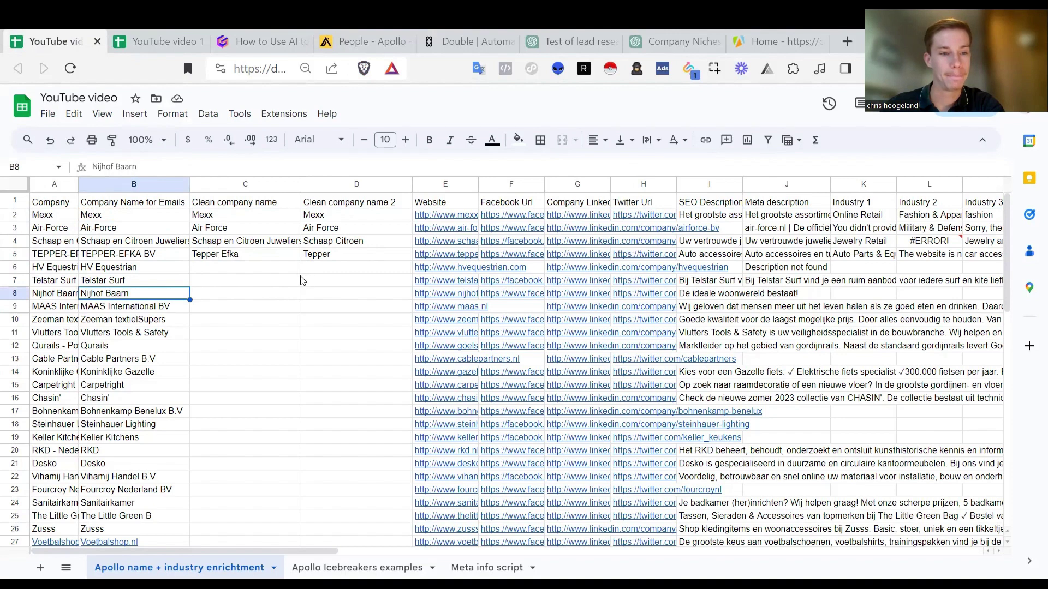
click(247, 256)
click(184, 257)
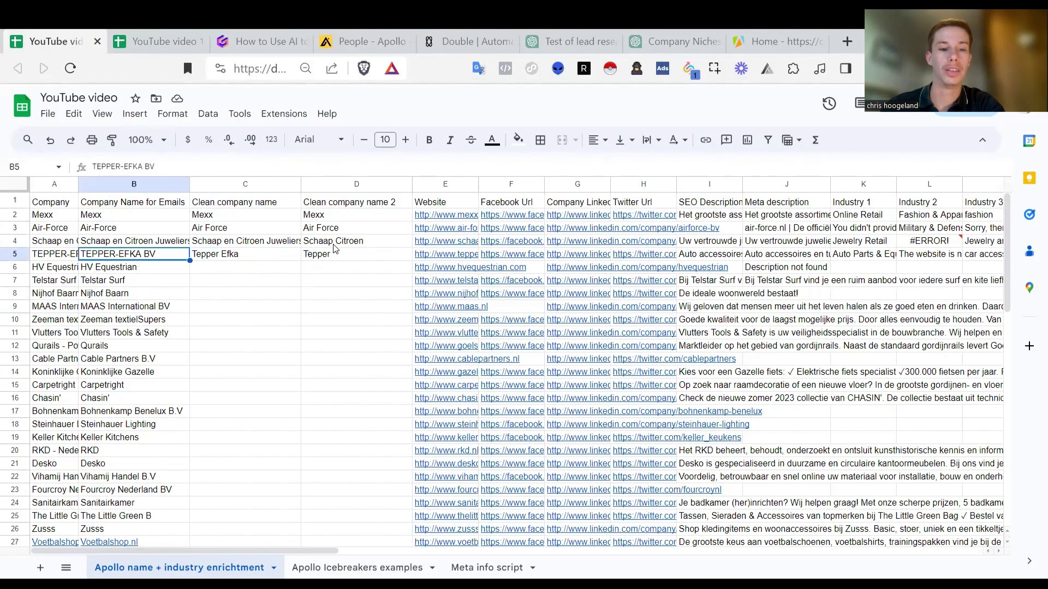
click(273, 257)
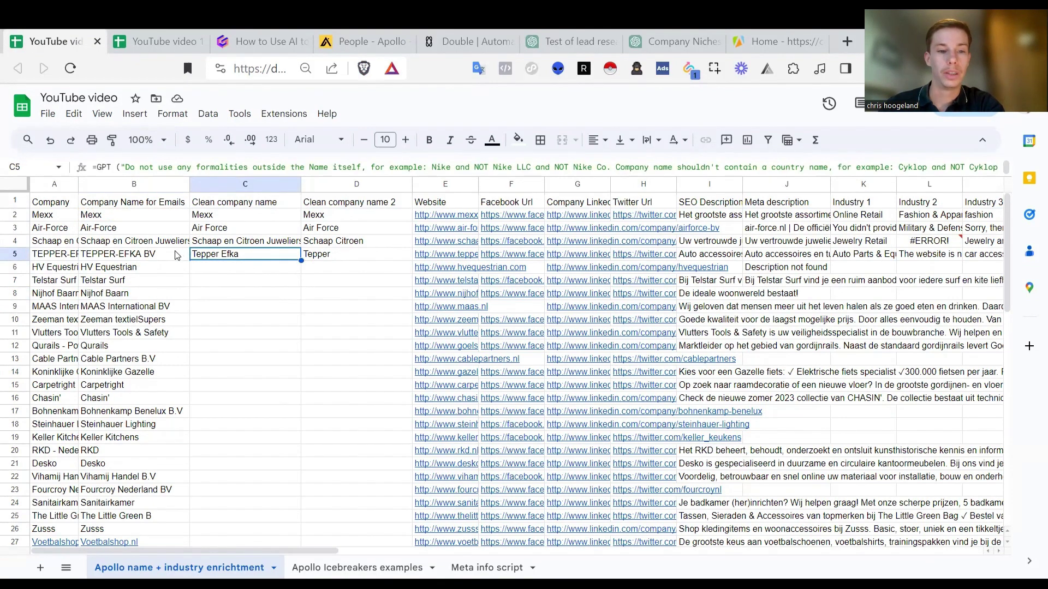
click(153, 258)
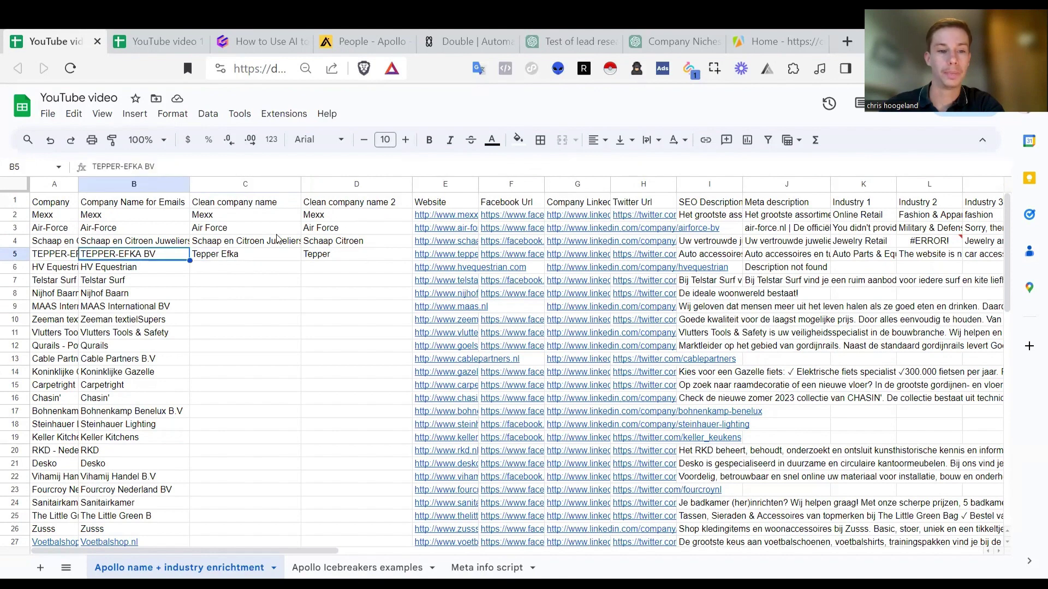
- Open the Clean company name 2 formula in D2 to read its website-based GPT prompt, leaving it unchanged
double_click(337, 216)
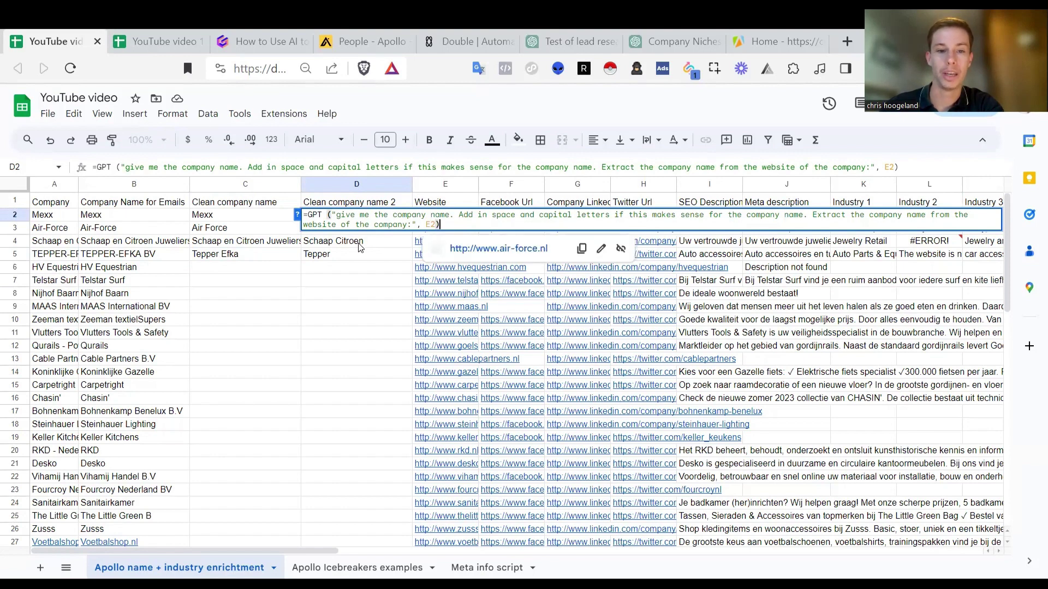
click(397, 265)
click(350, 218)
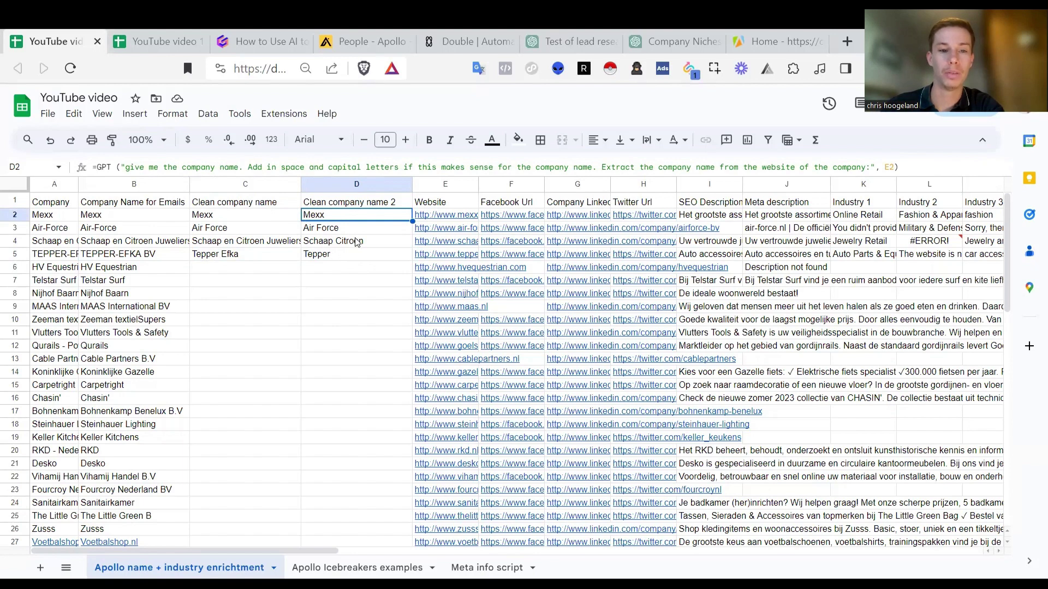
- Compare the GPT prompts in C2 and D2 that produce the two clean company name columns
click(229, 218)
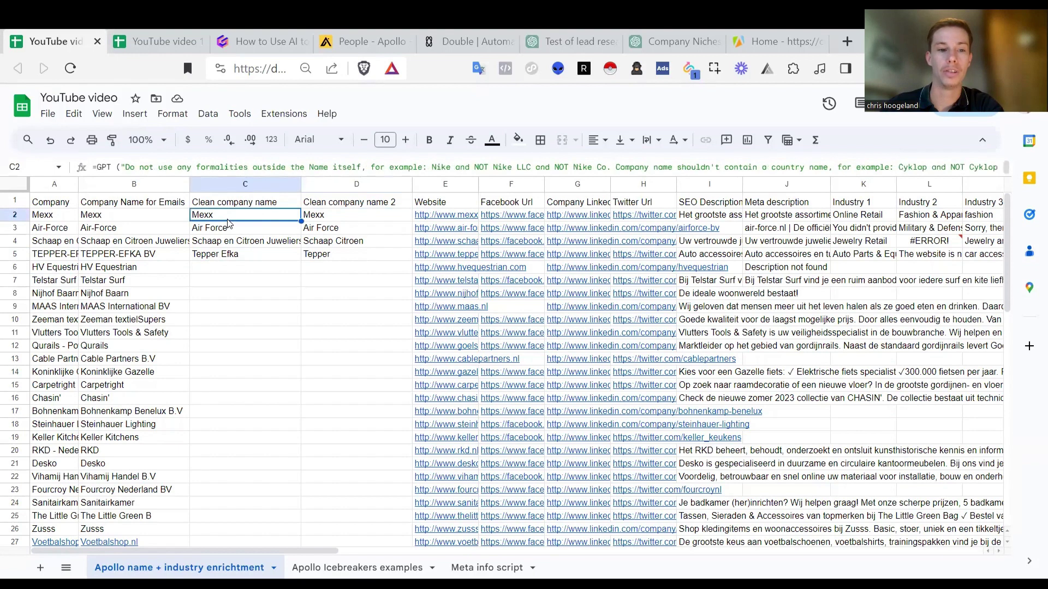
click(343, 207)
double_click(333, 217)
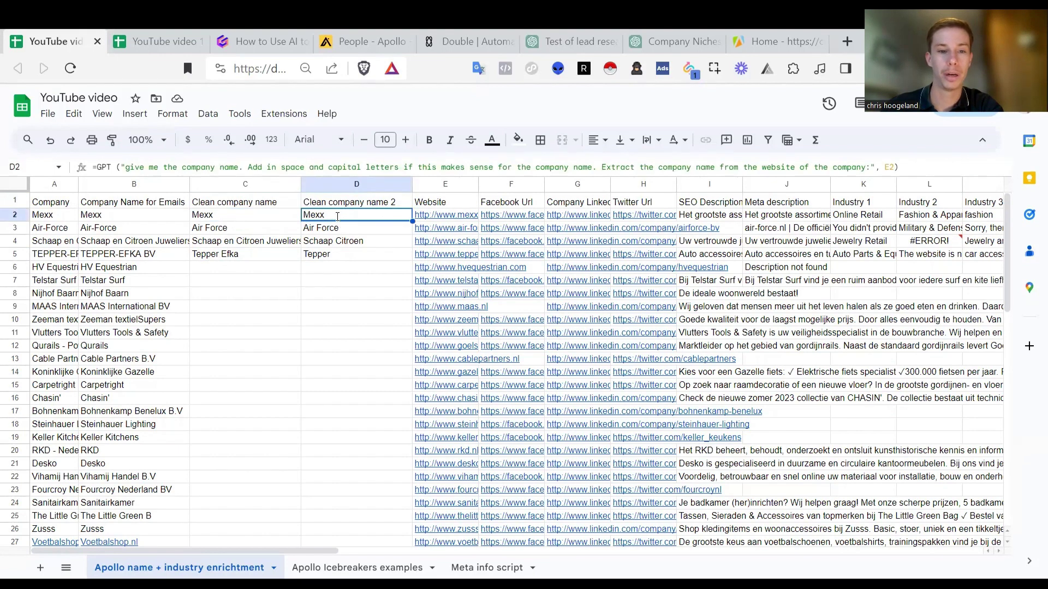
double_click(220, 217)
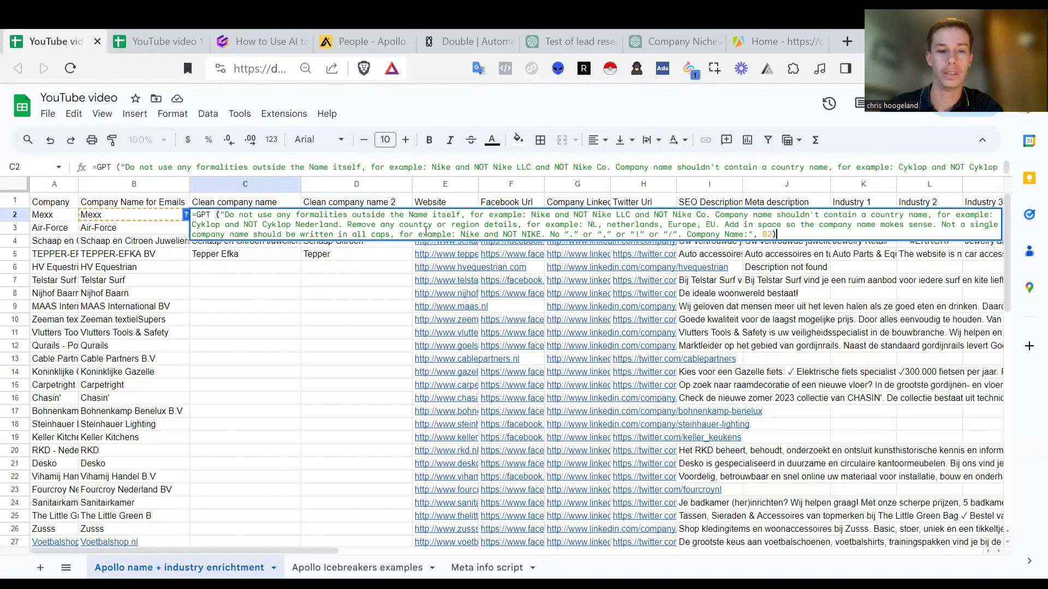
click(338, 246)
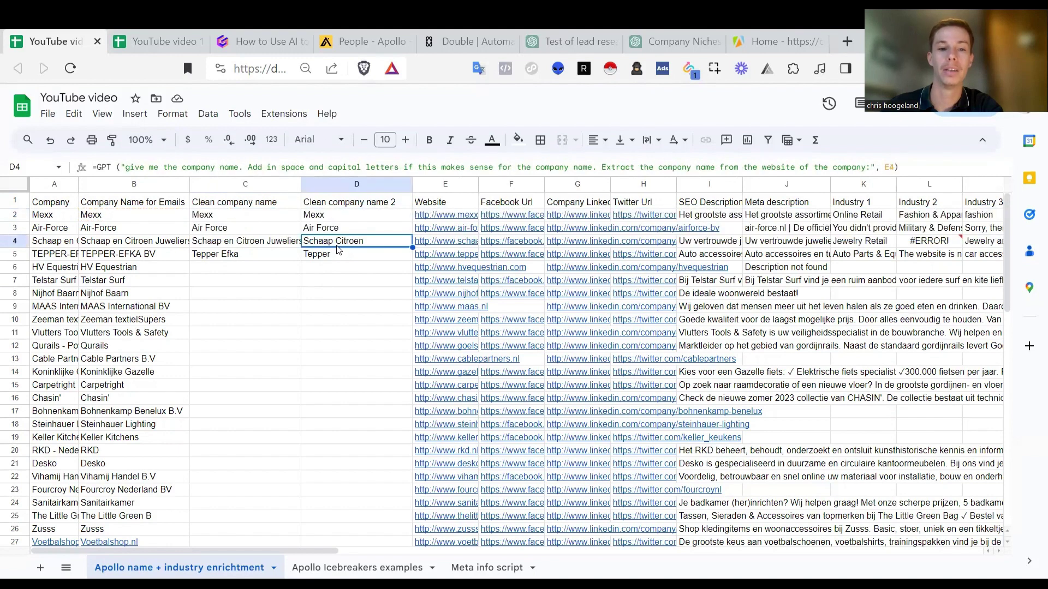
double_click(365, 217)
double_click(245, 216)
click(284, 297)
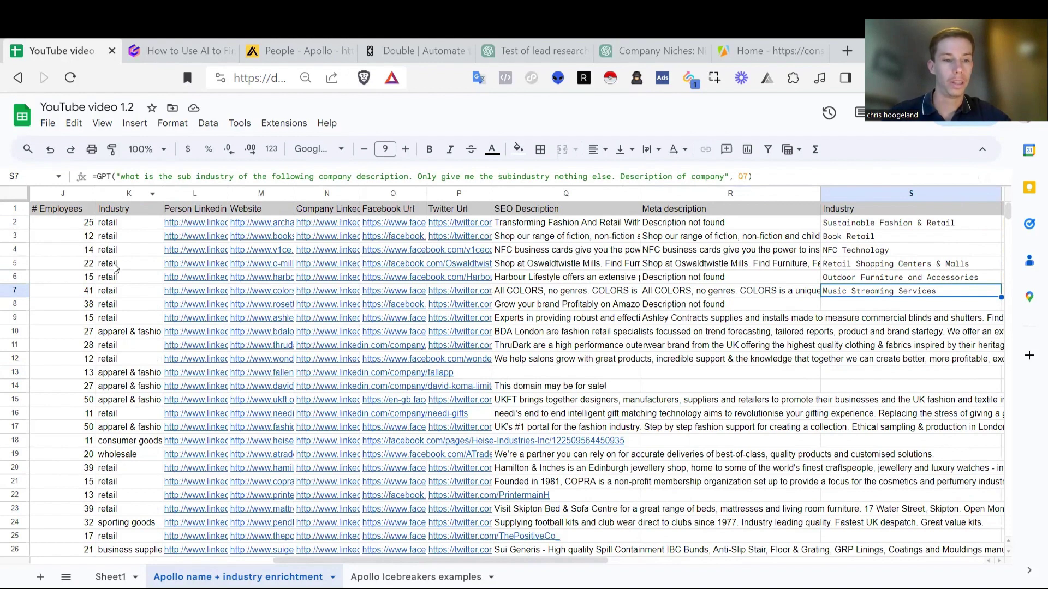
- Widen Industry column K in the YouTube video 1.2 spreadsheet to fit its full entries and scan the listed industries
drag(162, 194, 256, 194)
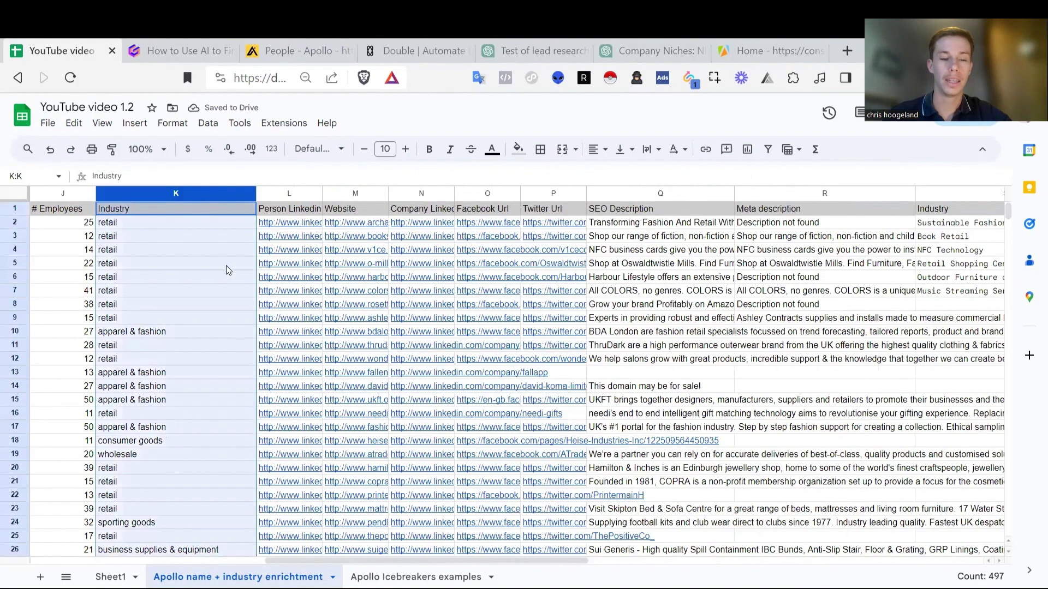
click(180, 254)
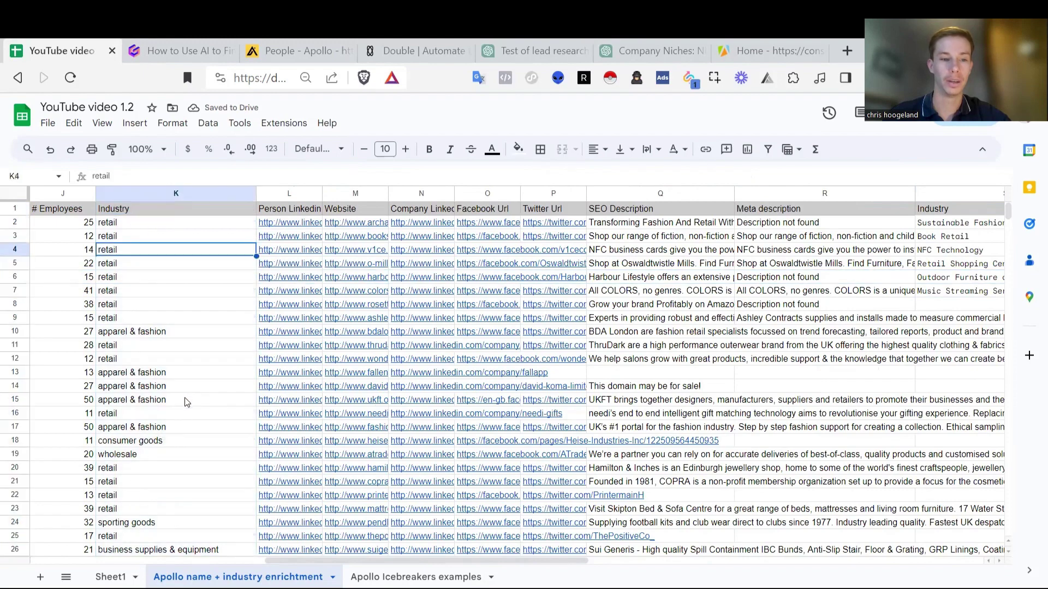
scroll(182, 349, down, 8)
click(143, 264)
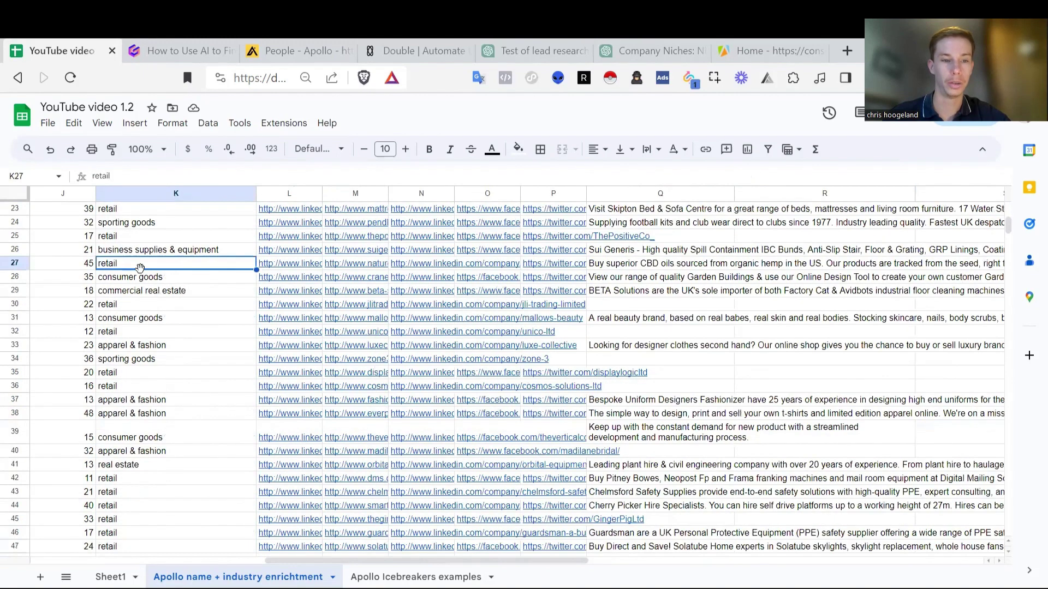
click(193, 279)
scroll(207, 308, up, 8)
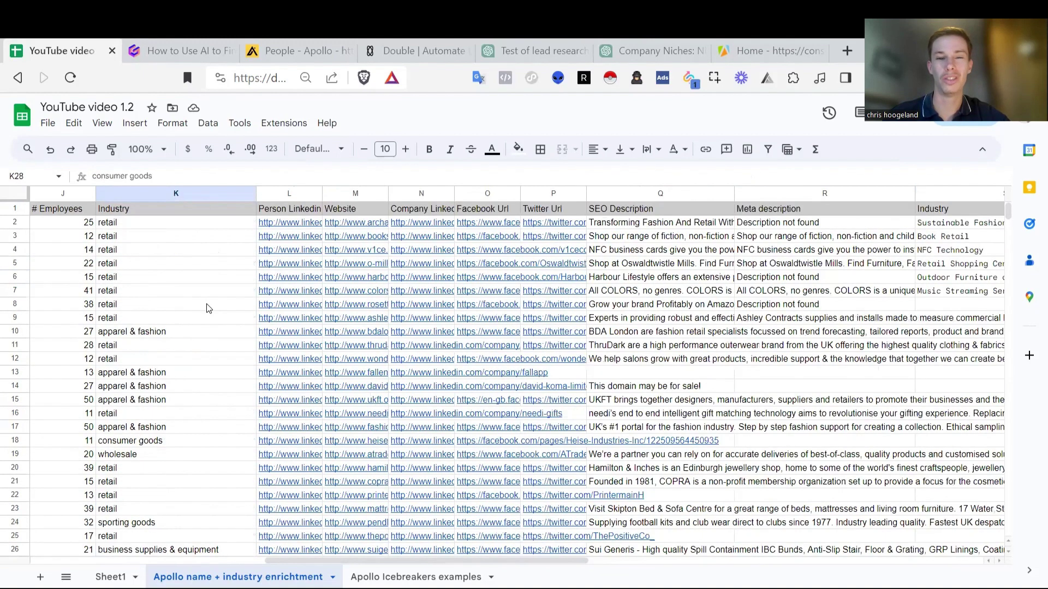
drag(256, 194, 224, 194)
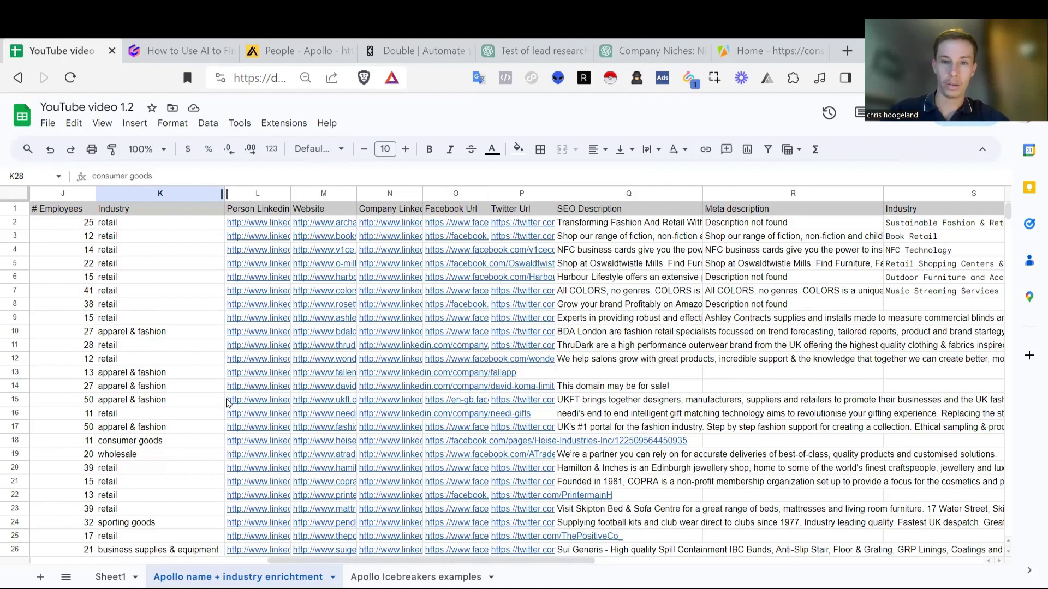
- Examine the SEO Description column and the Person Linkedin Url column, reading the descriptions in Q10 and Q2
click(619, 192)
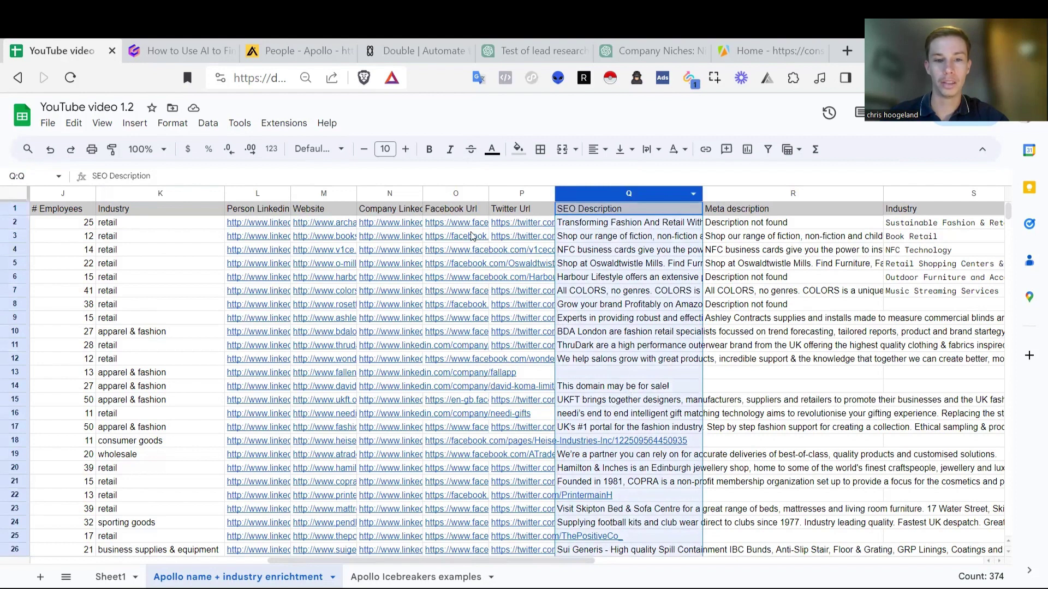
click(257, 192)
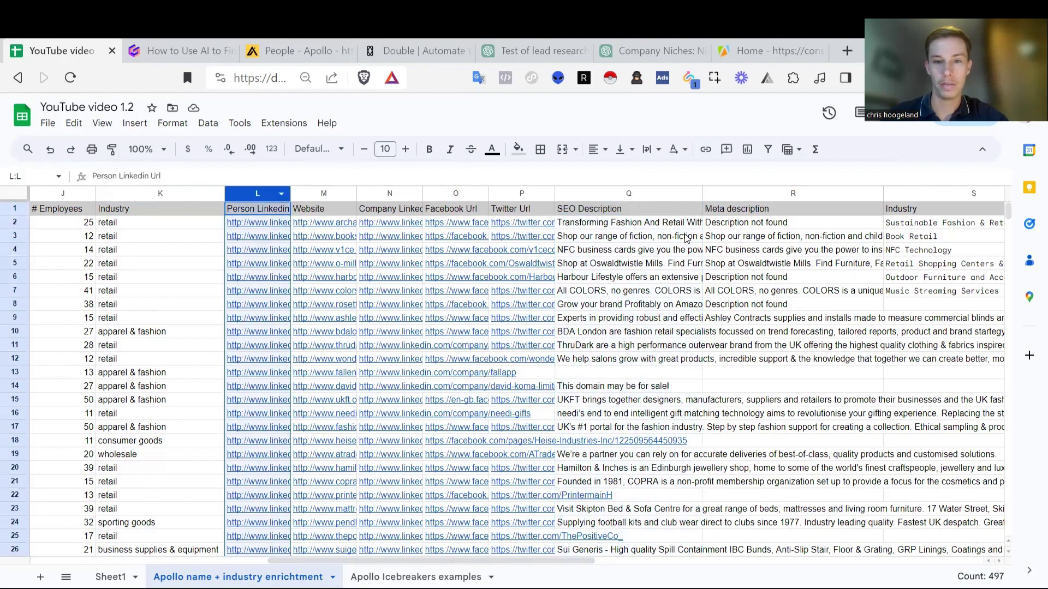
click(613, 193)
click(690, 333)
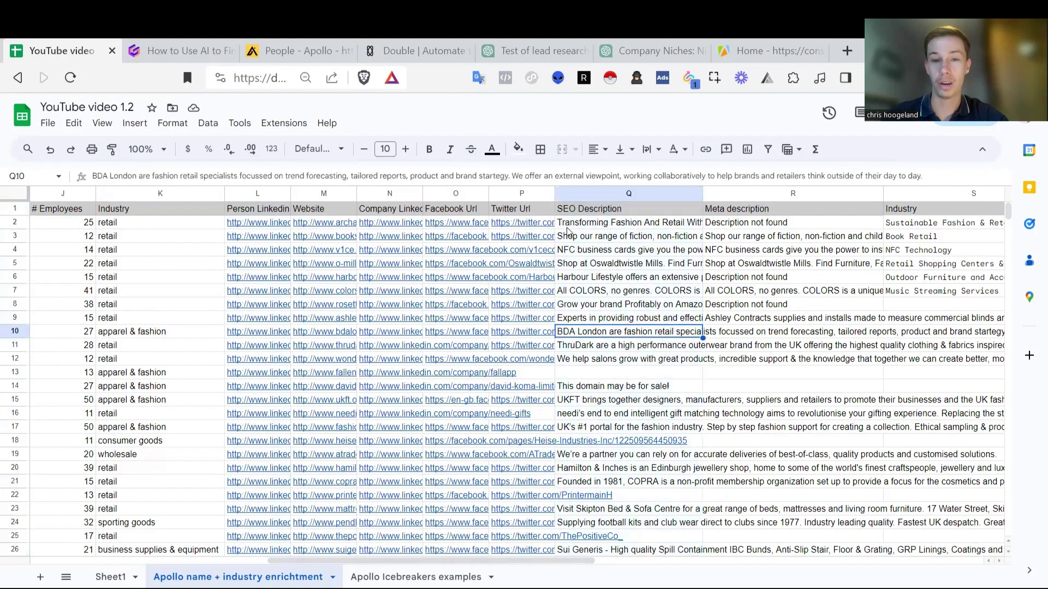
click(604, 227)
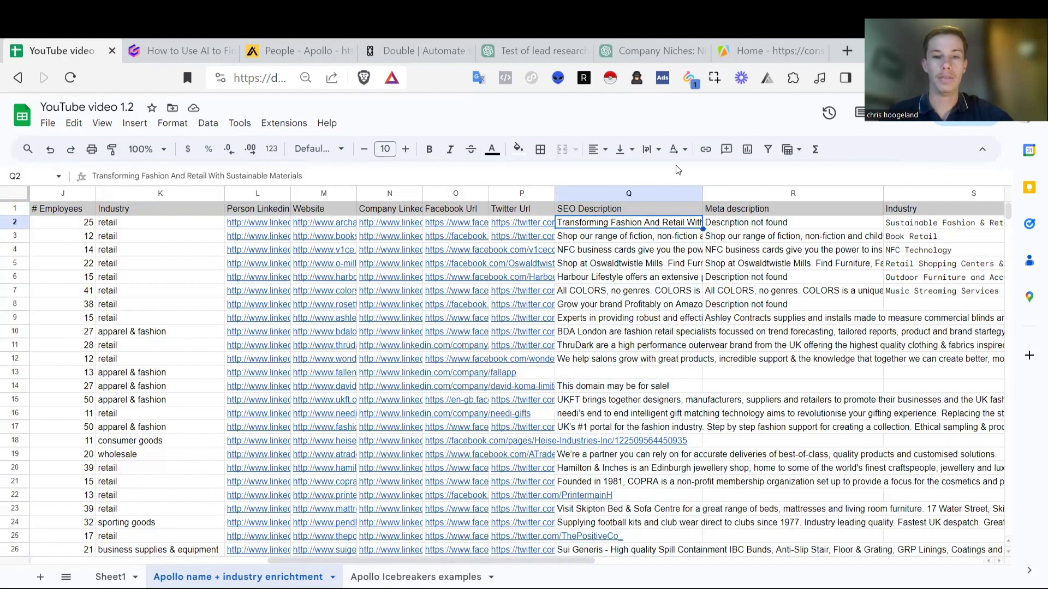
- Inspect the getMetaDescription formula in R3, open the spreadsheet's Apps Script project and dismiss the account notice
double_click(781, 236)
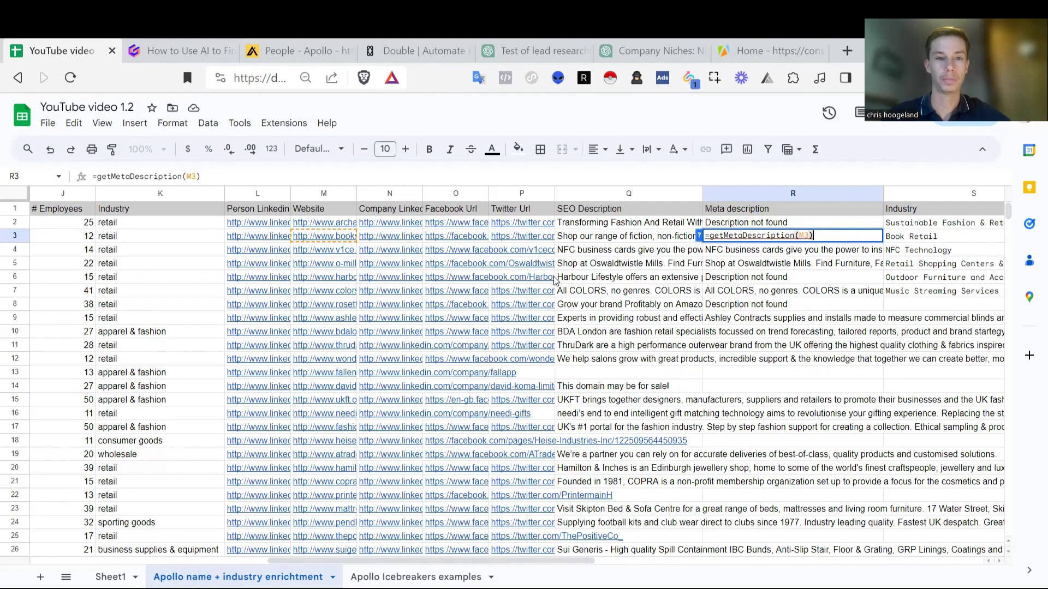
click(284, 123)
click(306, 185)
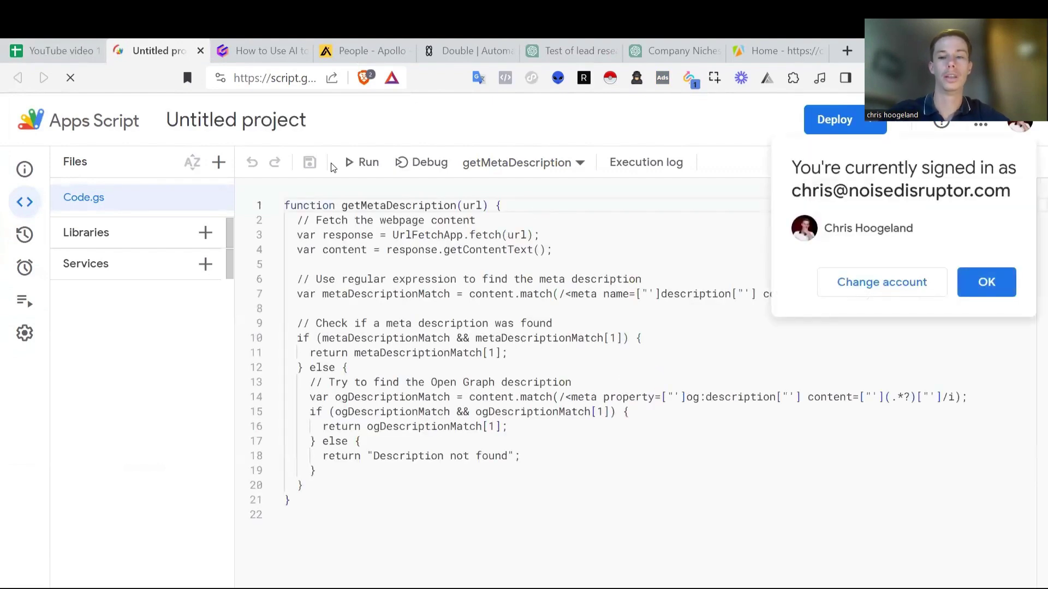
click(972, 275)
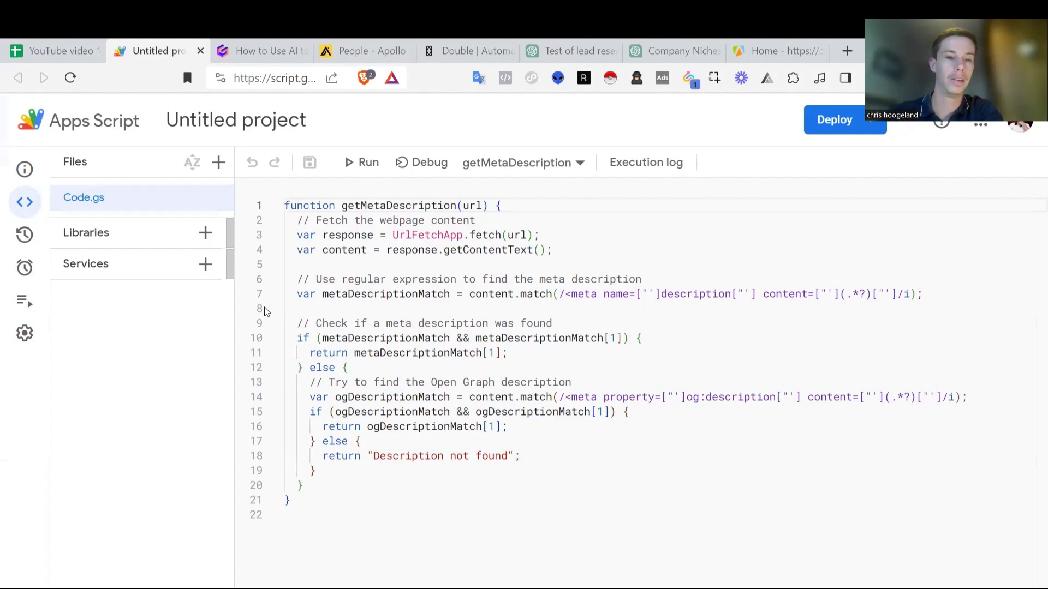
- Highlight the entire getMetaDescription function in Code.gs, then close the script project and return to the spreadsheet
drag(433, 512, 284, 202)
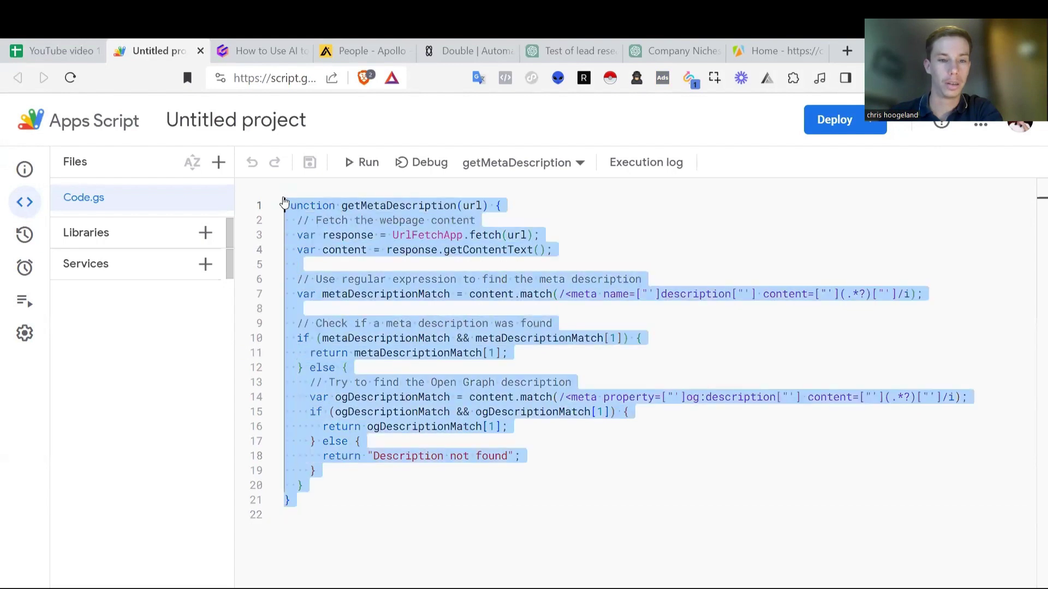
click(461, 582)
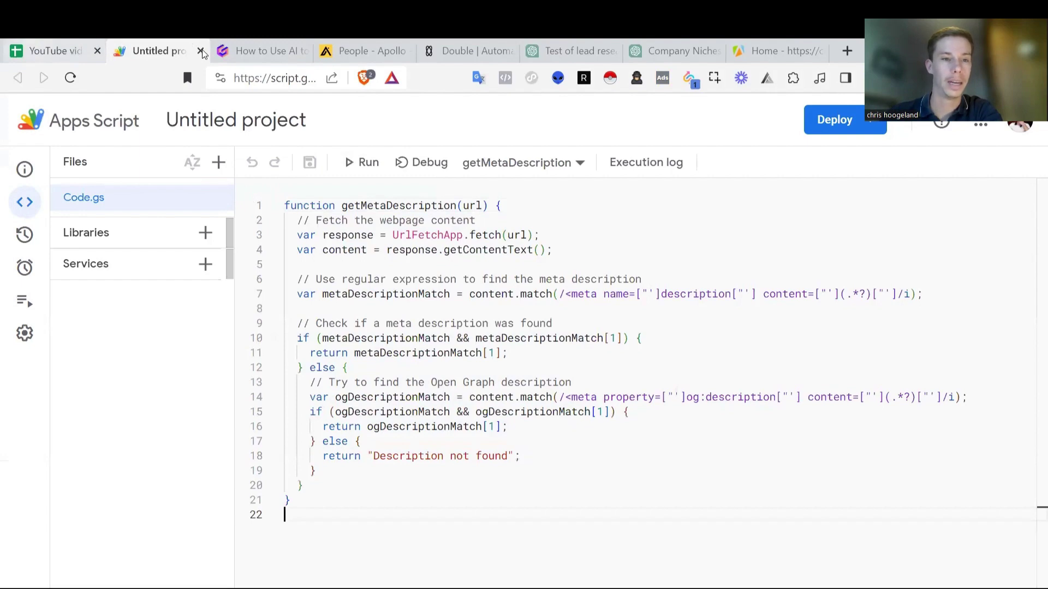
click(71, 48)
click(203, 52)
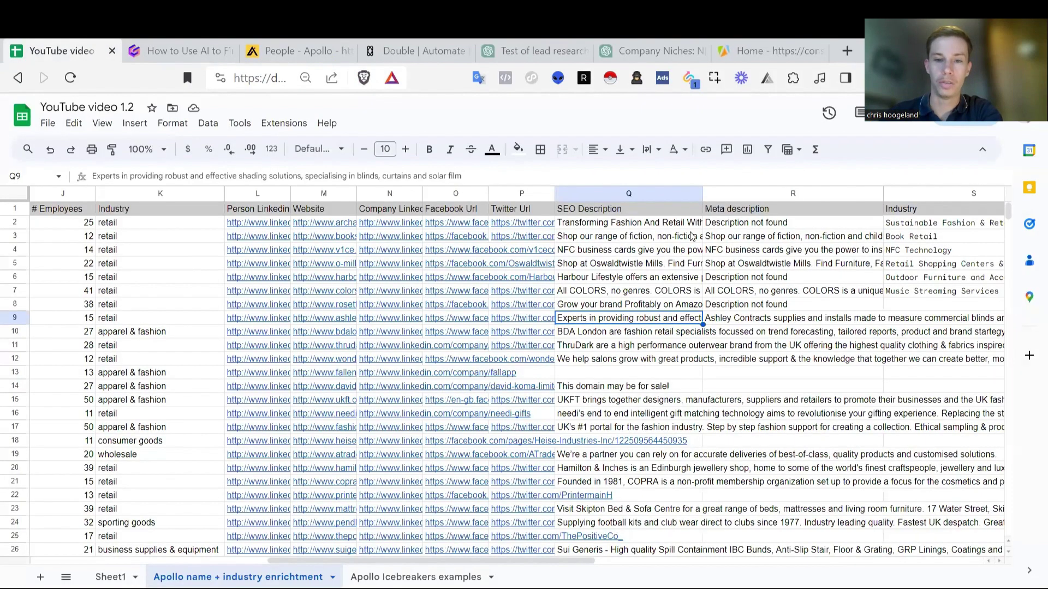
- Read the GPT sub-industry formula in S2 that uses the SEO description, leaving it unchanged
scroll(690, 237, right, 3)
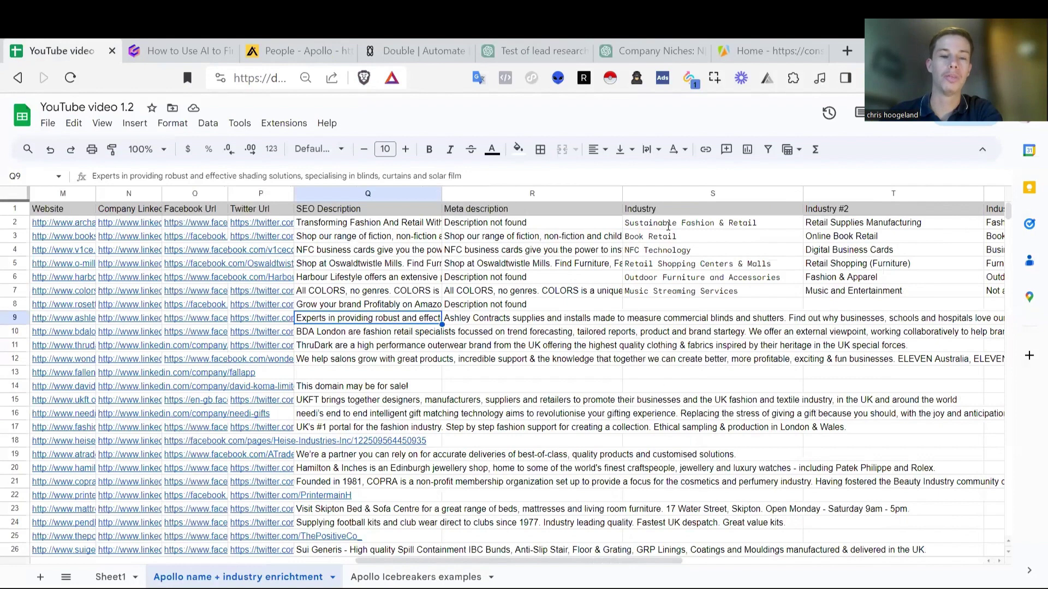
double_click(668, 225)
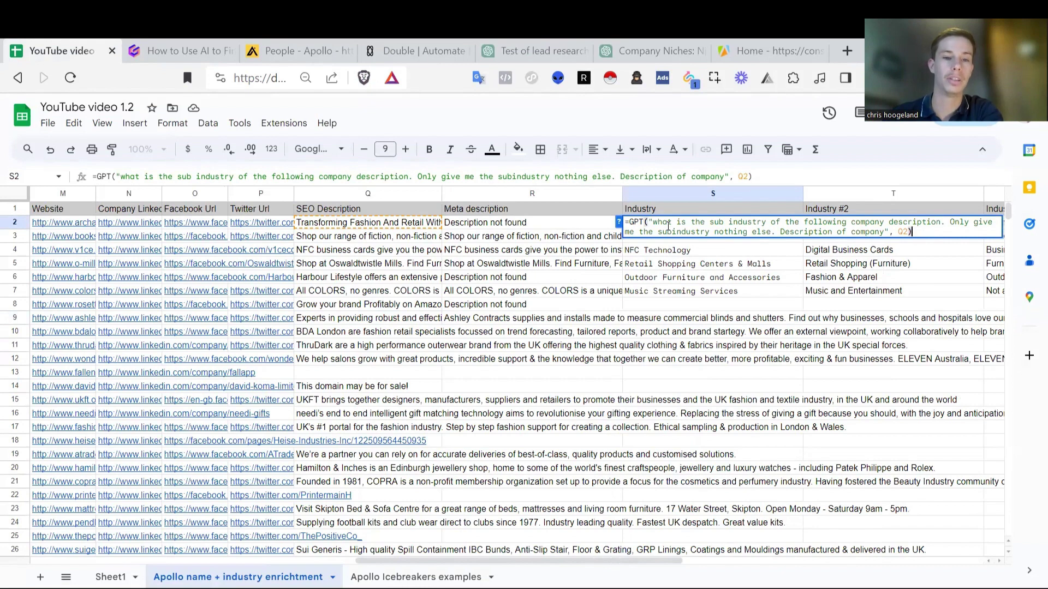
click(580, 290)
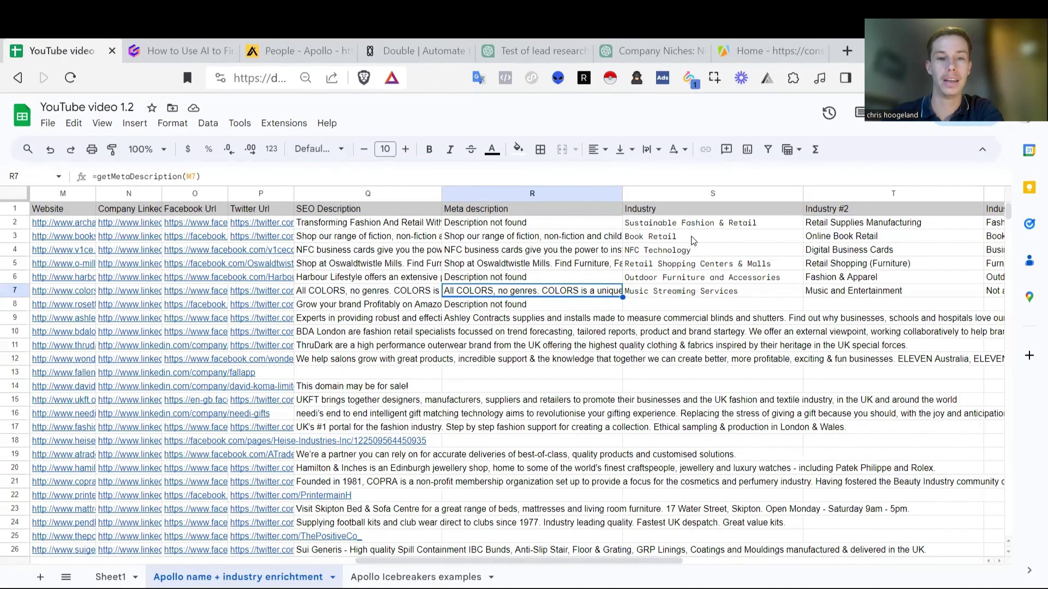
click(640, 226)
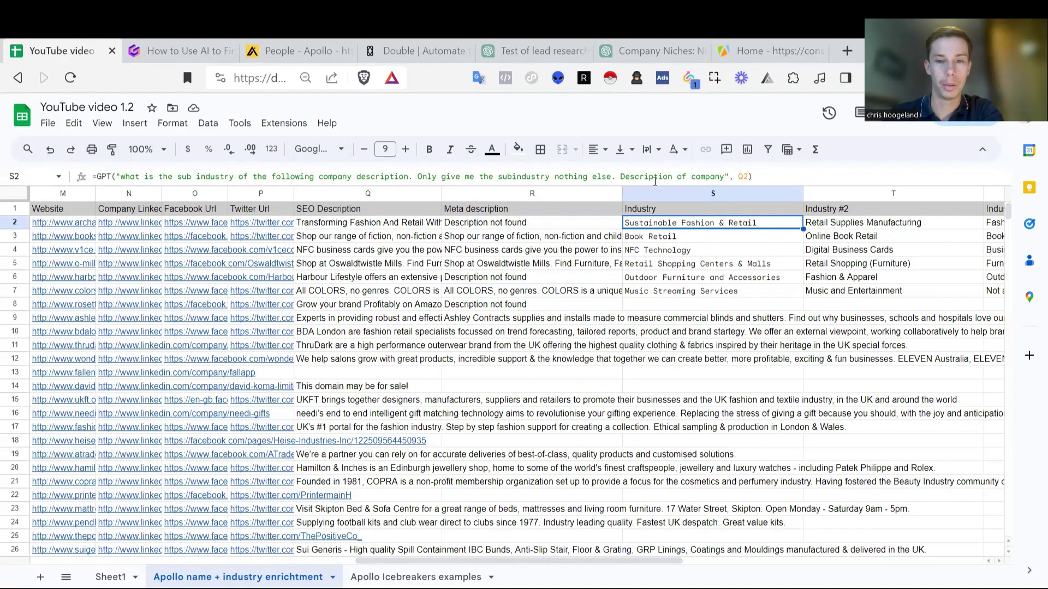
- Check the original Industry and Meta description columns, then inspect the website-based GPT formula in T2 under Industry #2
scroll(442, 269, left, 5)
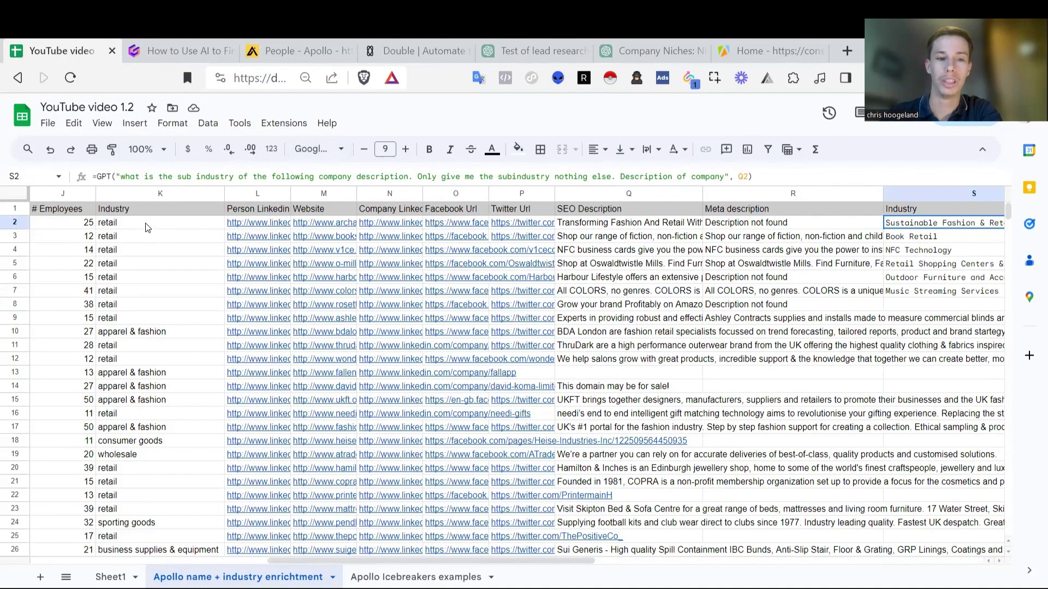
click(709, 213)
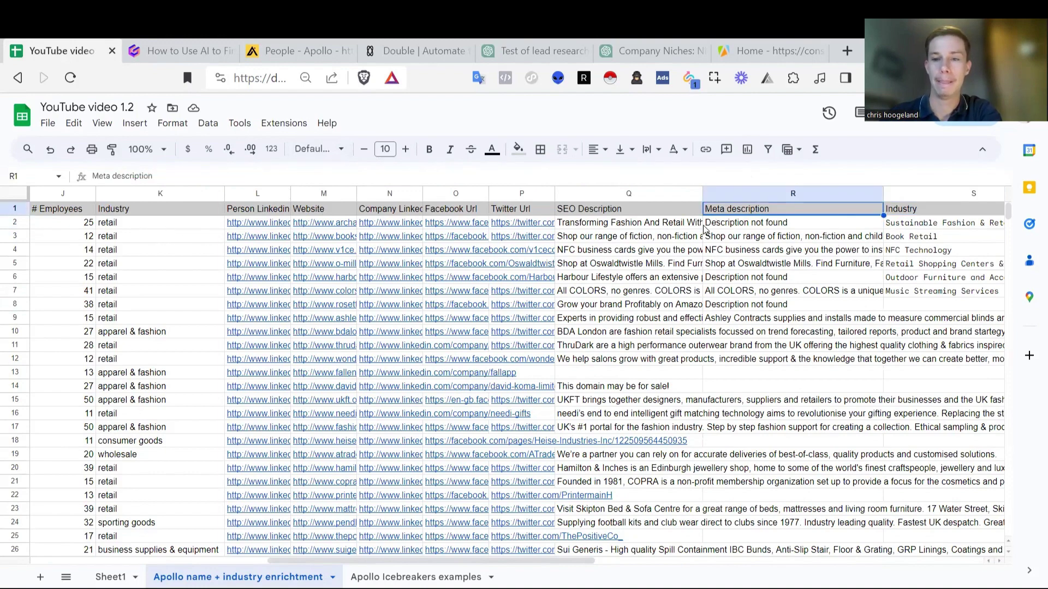
scroll(704, 229, right, 5)
scroll(776, 224, right, 2)
click(679, 221)
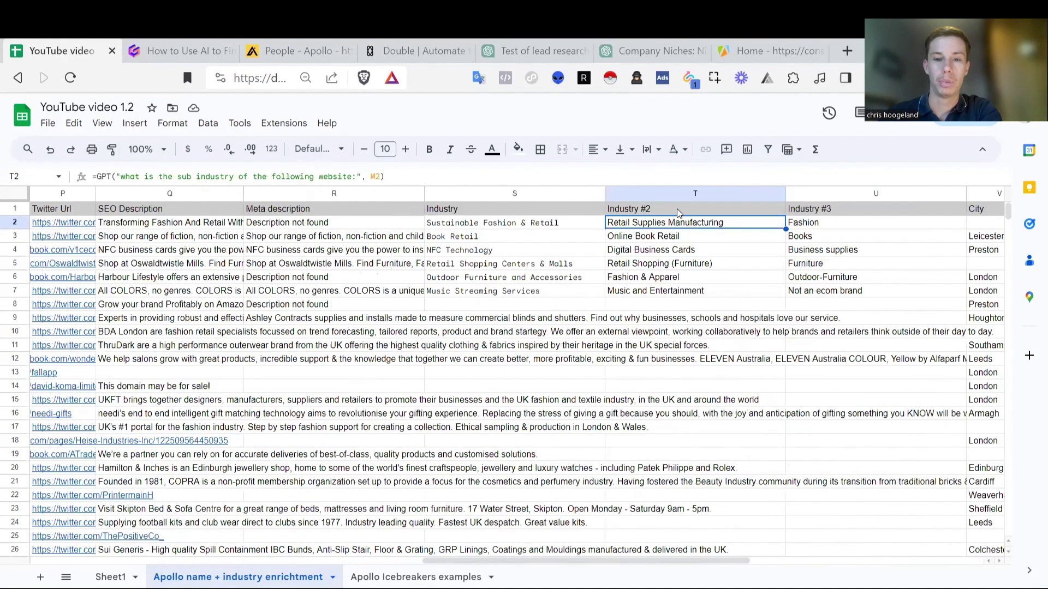
- Compare the GPT formulas and results under Industry #2 in T2 and T6 with the description-based Industry formula in S5
double_click(676, 222)
click(571, 268)
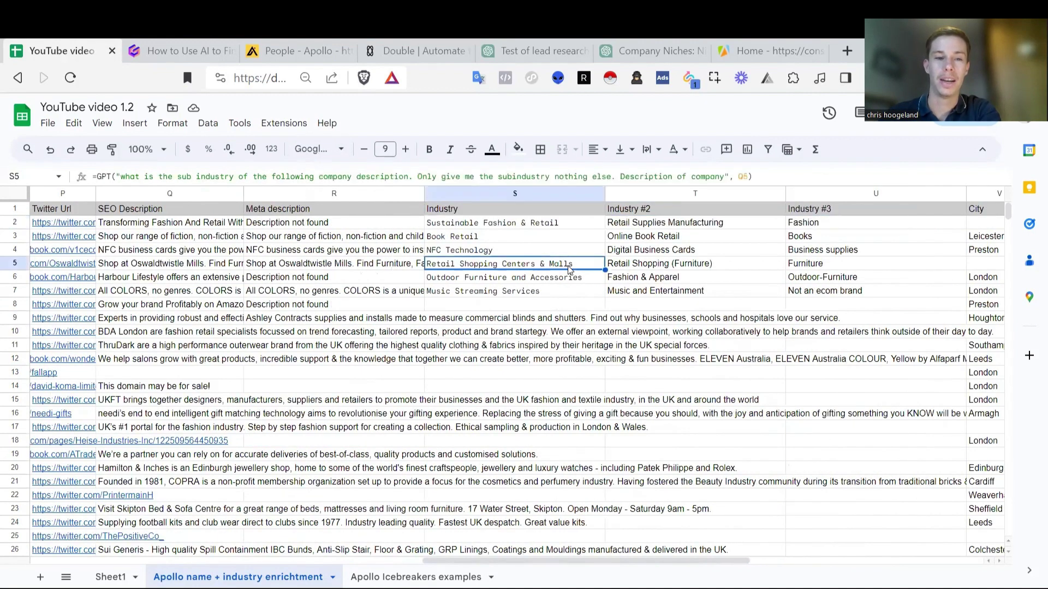
click(665, 227)
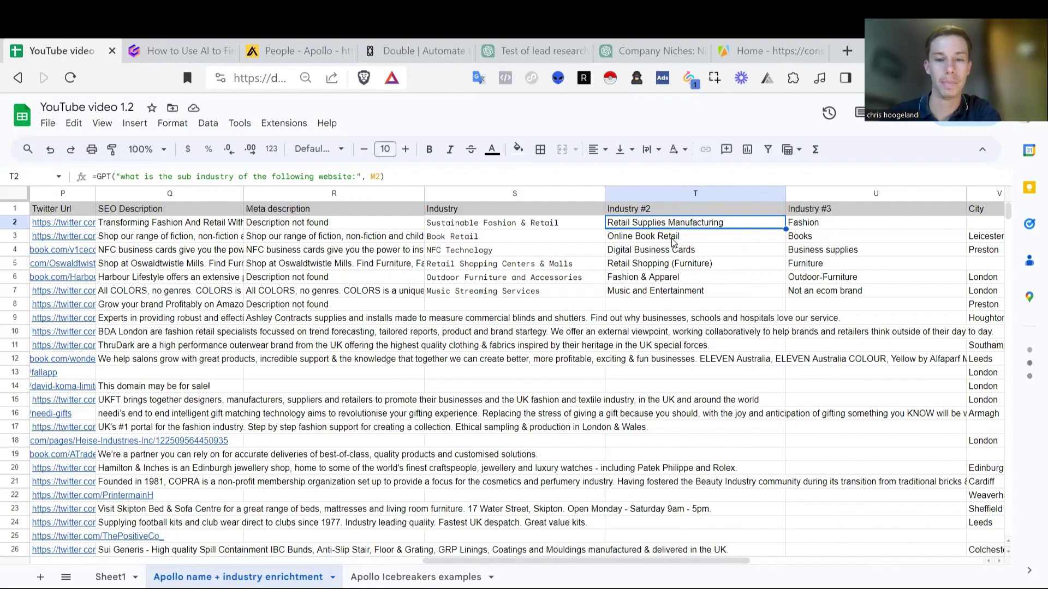
double_click(691, 240)
click(687, 282)
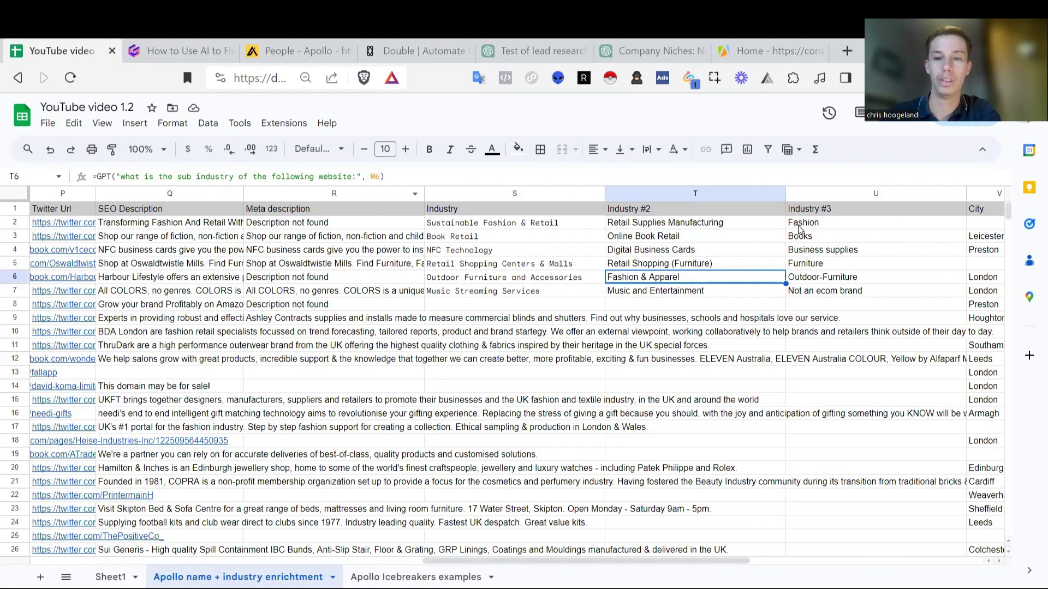
- Read the GPT formula in U2 under Industry #3 and check the results in that column, leaving the formula unchanged
scroll(800, 229, right, 2)
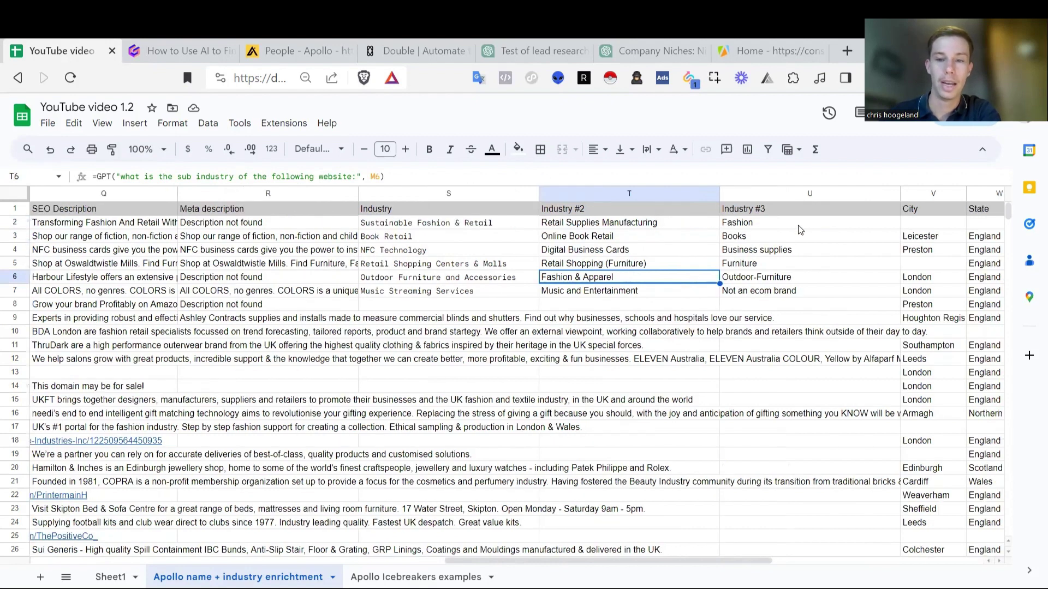
double_click(771, 227)
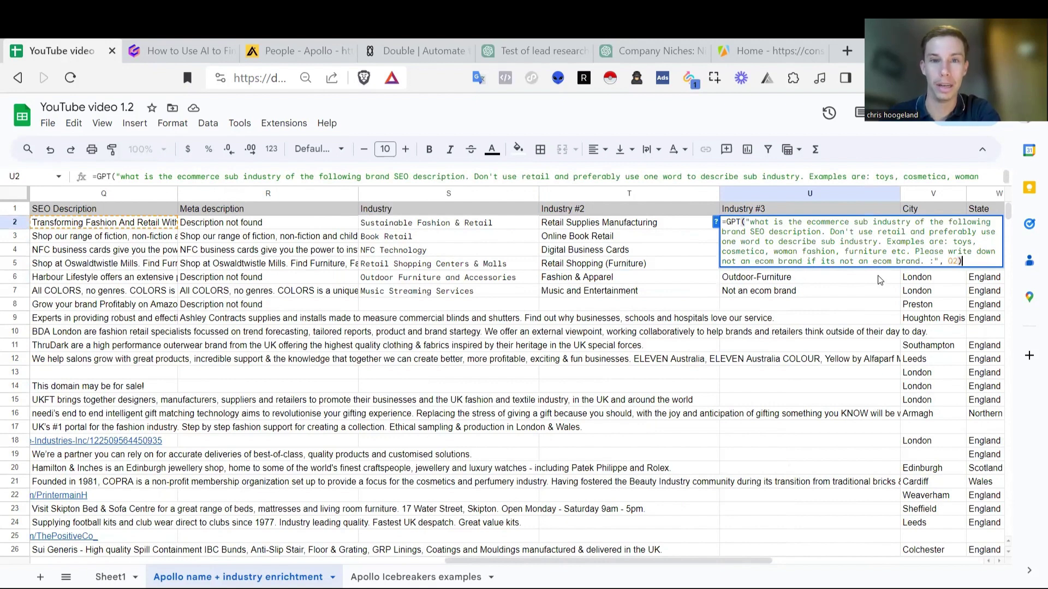
click(812, 304)
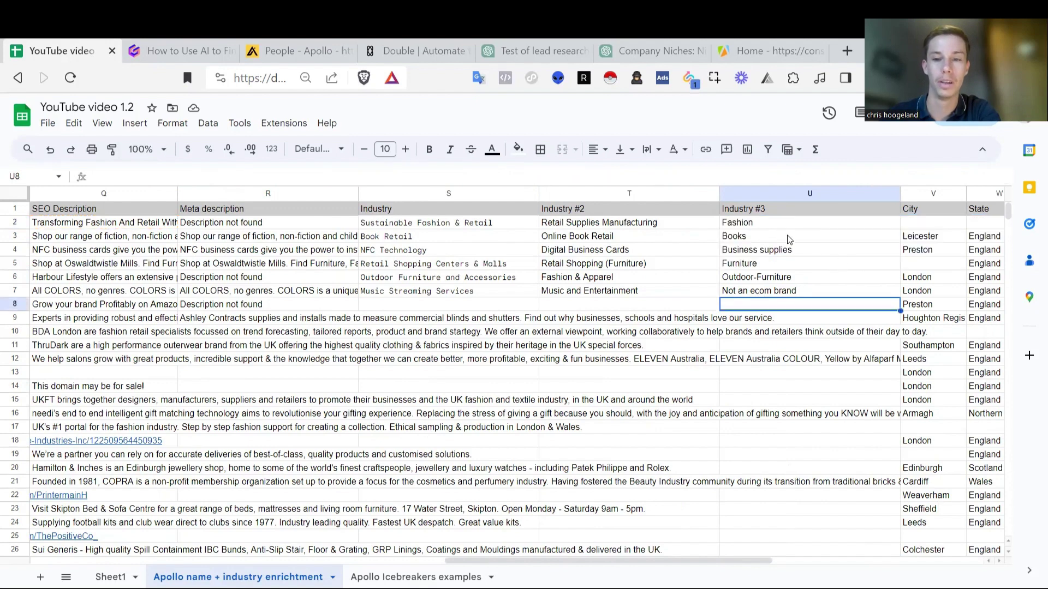
double_click(776, 232)
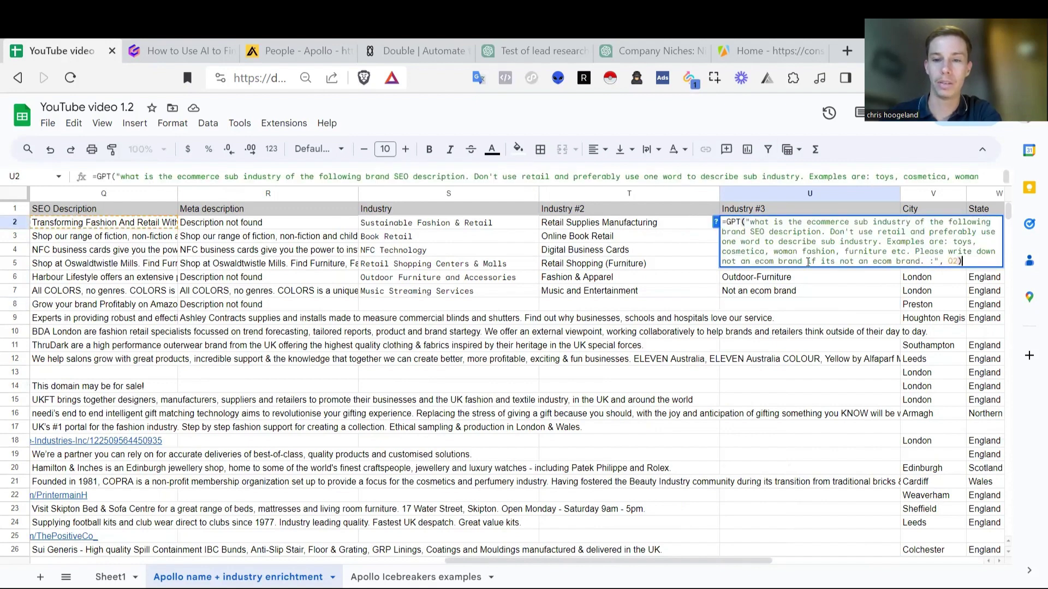
click(808, 295)
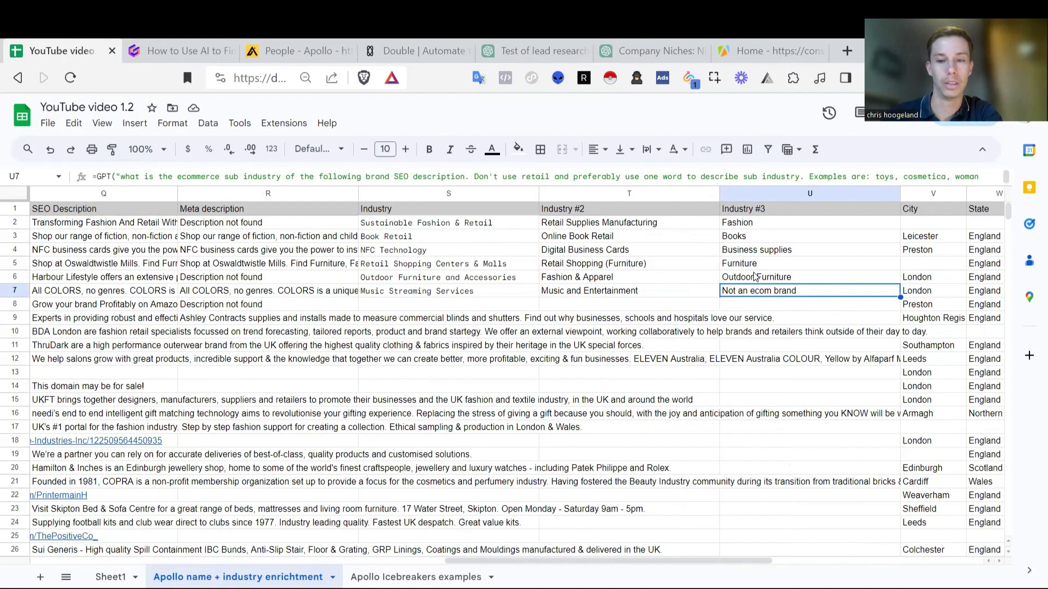
click(776, 280)
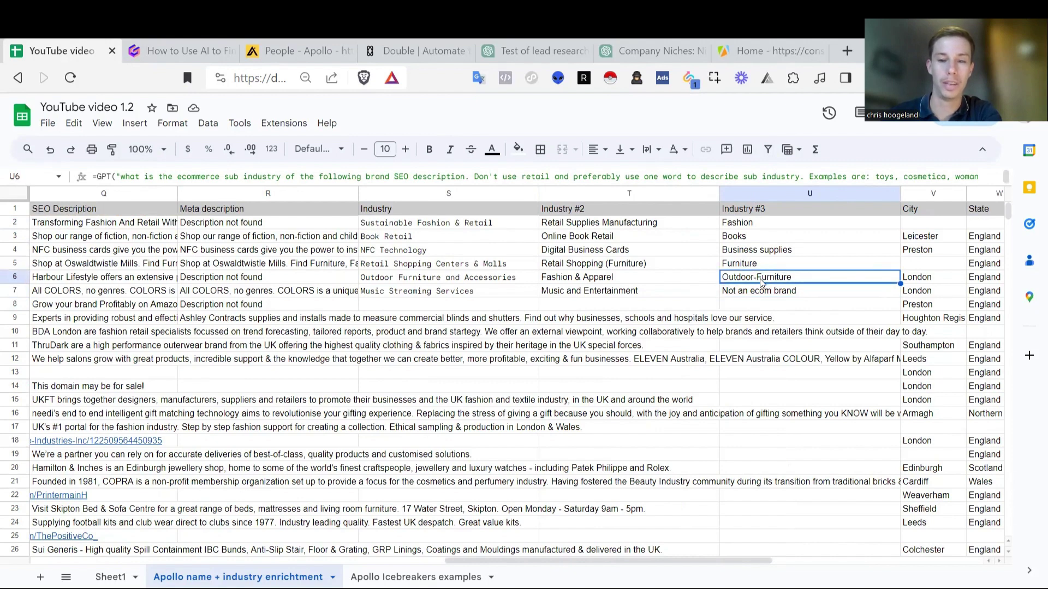
key(Up)
key(Up)
key(Up)
key(Up)
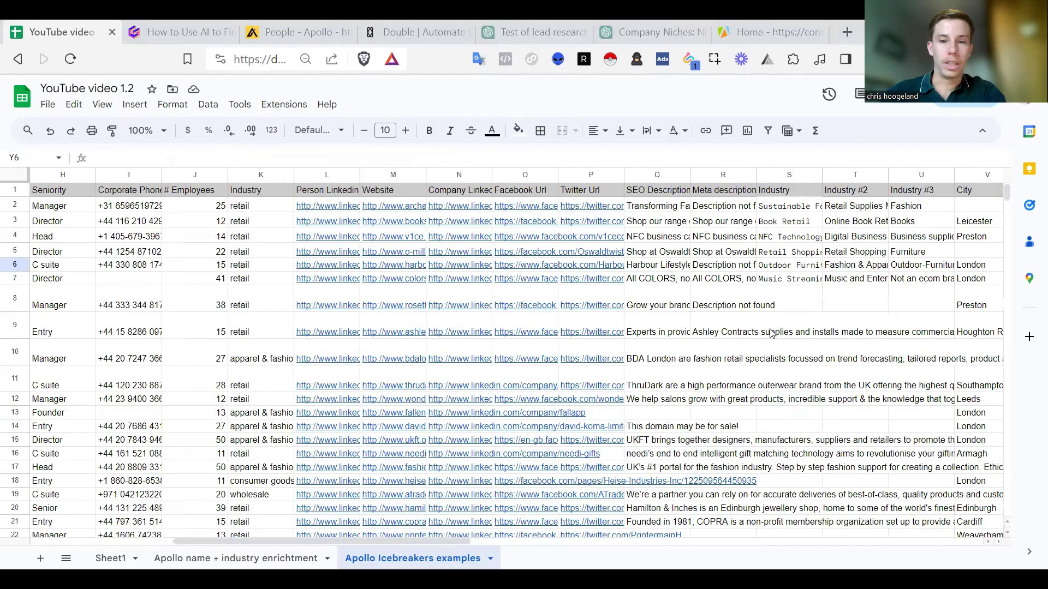
- Examine the lead data columns on the Apollo Icebreakers examples sheet, from the contact names through to the icebreaker prompts
scroll(799, 320, right, 3)
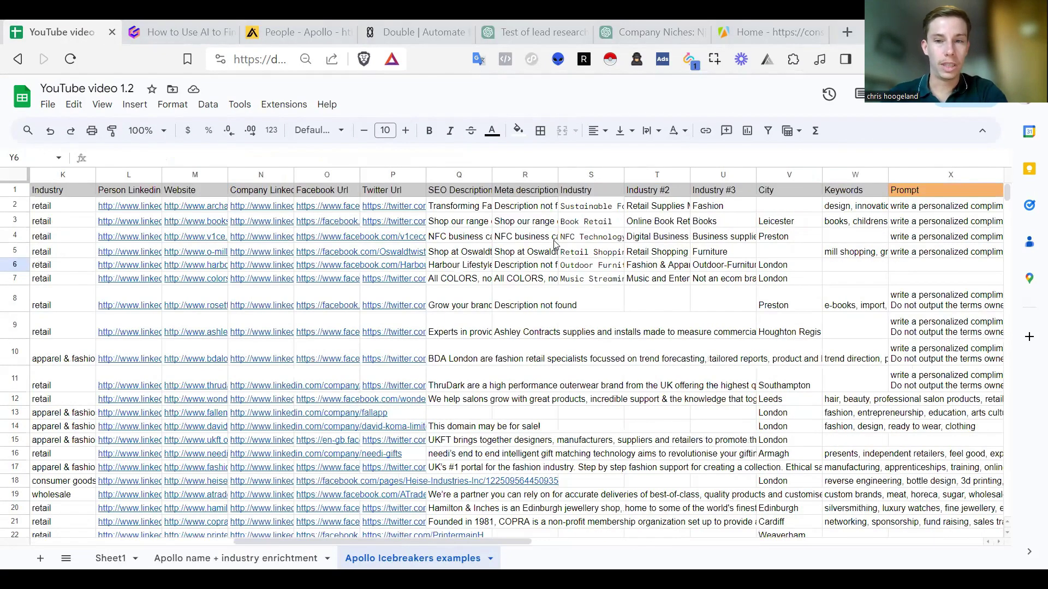
scroll(555, 244, right, 3)
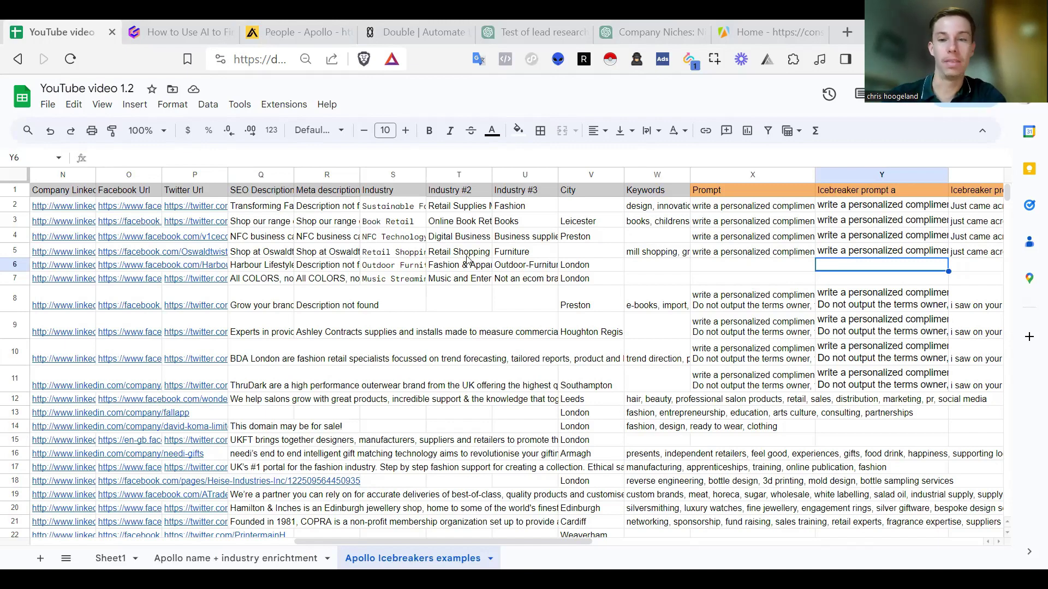
scroll(465, 261, right, 4)
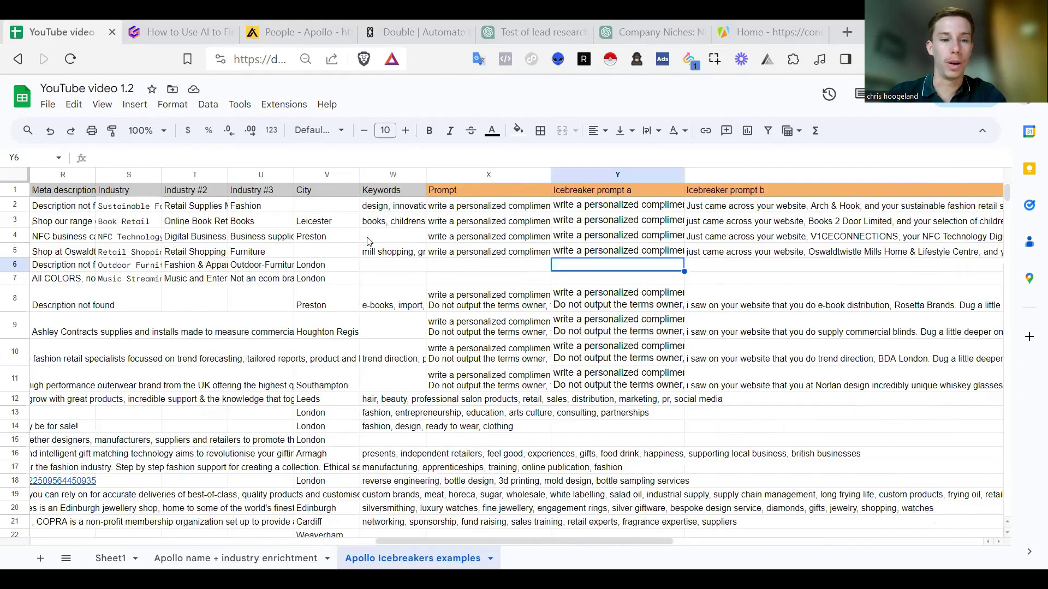
scroll(367, 241, left, 6)
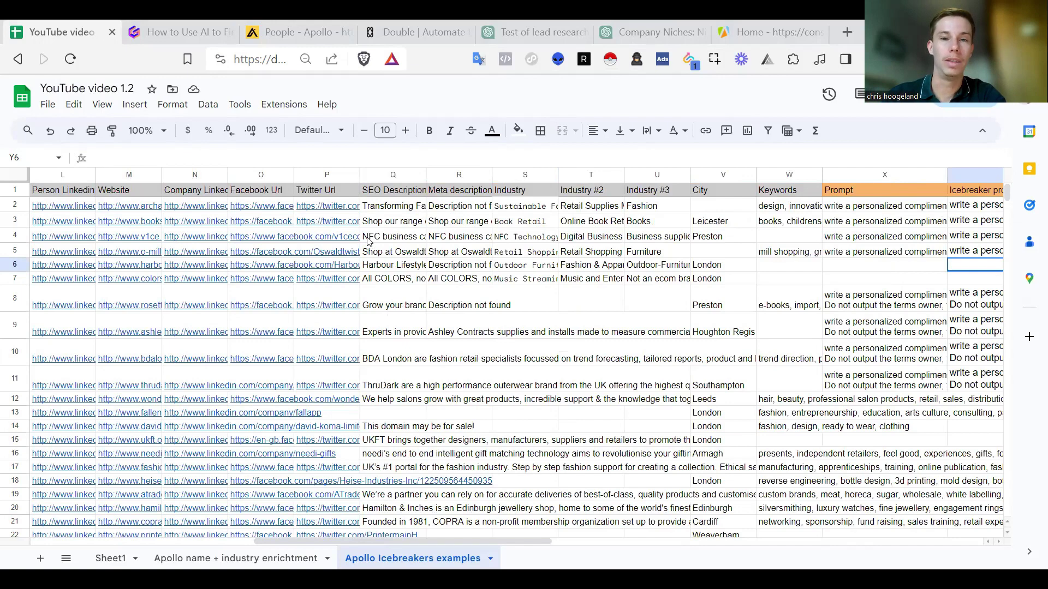
scroll(298, 224, left, 3)
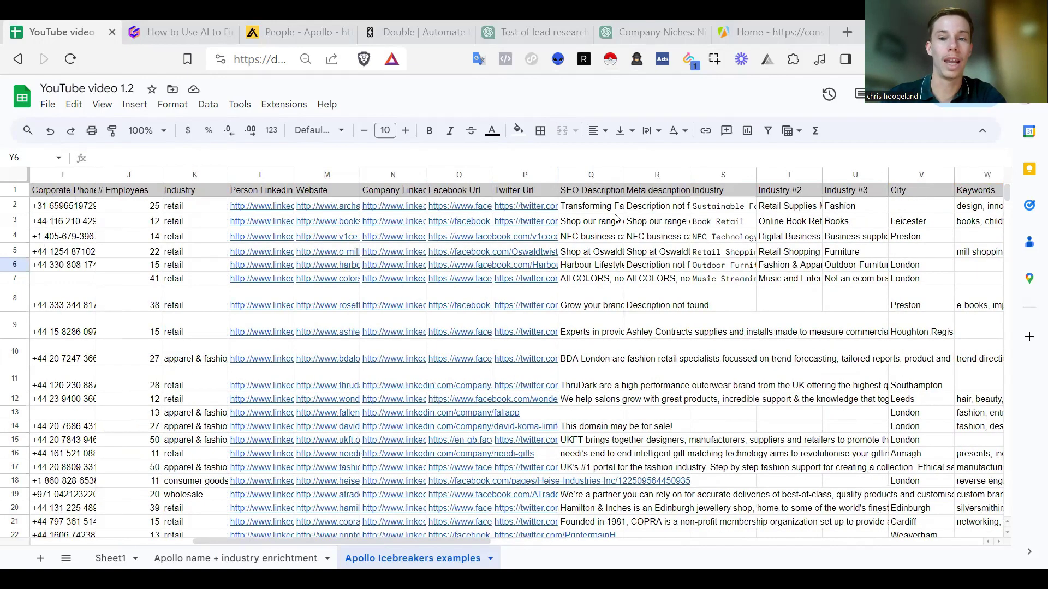
scroll(348, 242, left, 2)
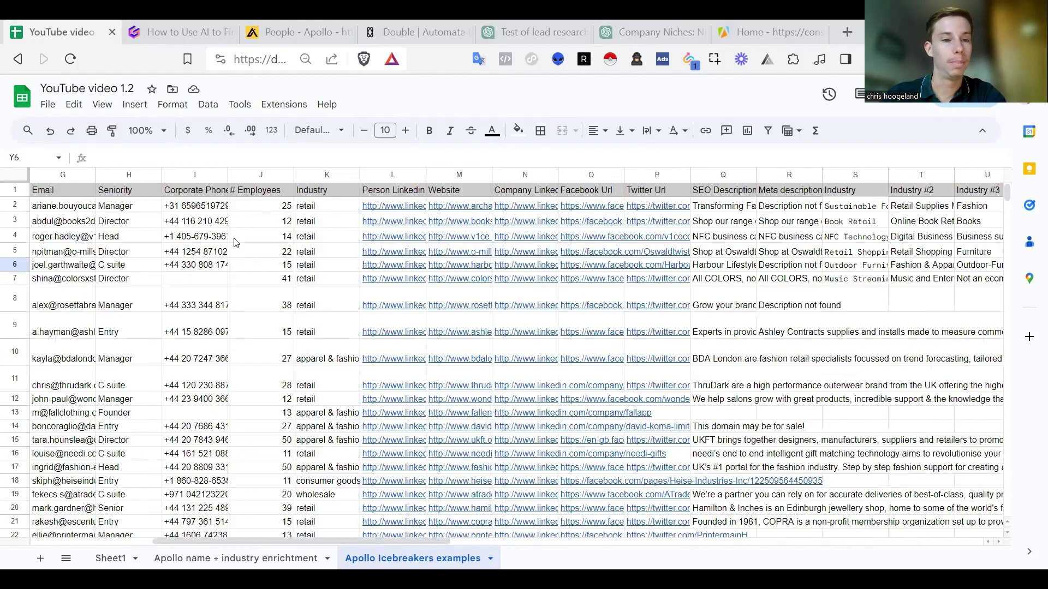
scroll(235, 243, left, 6)
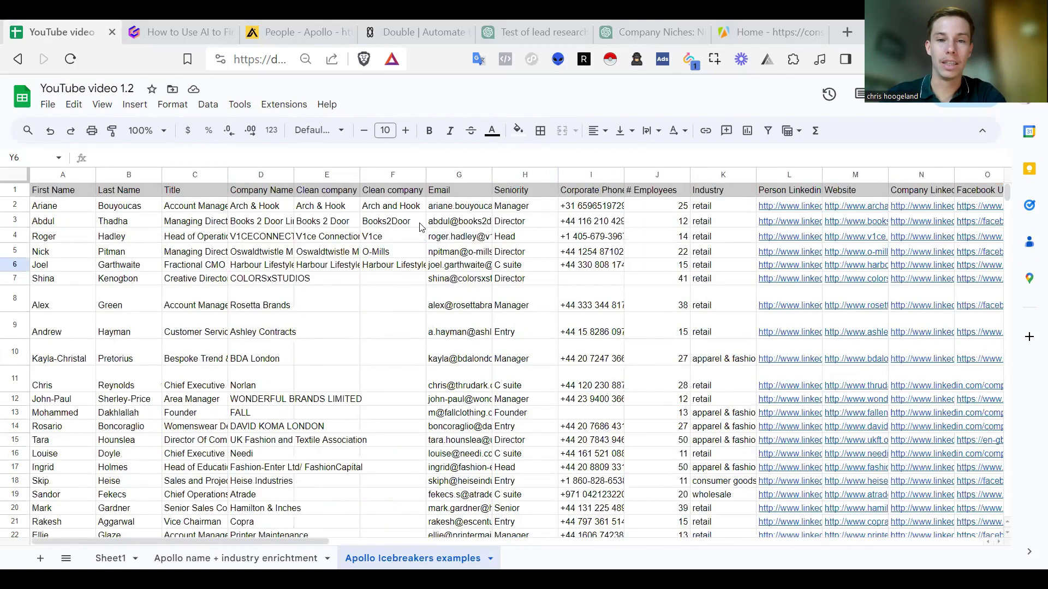
scroll(421, 227, right, 9)
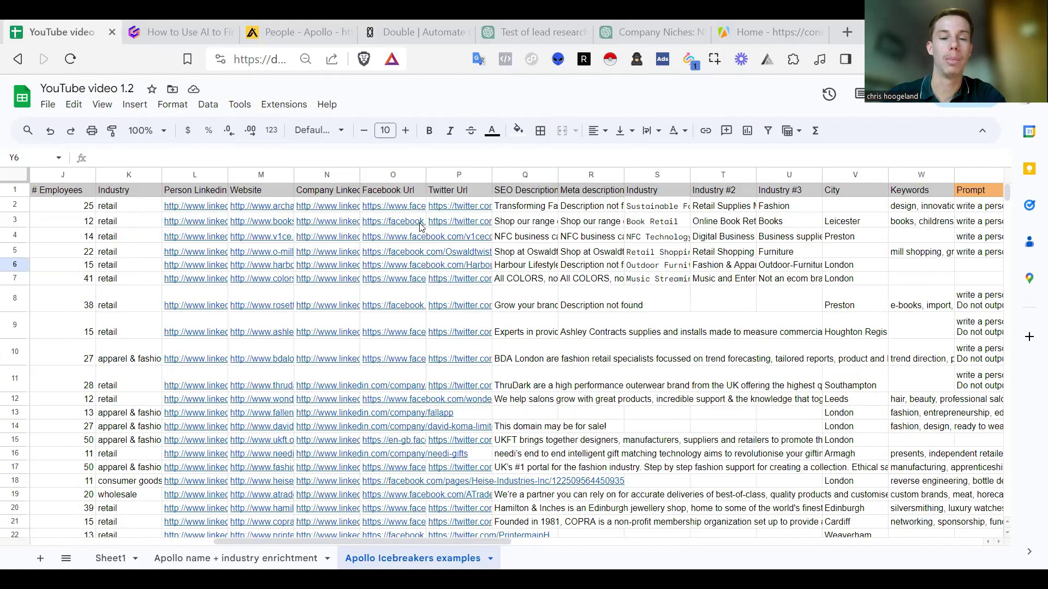
scroll(628, 236, right, 1)
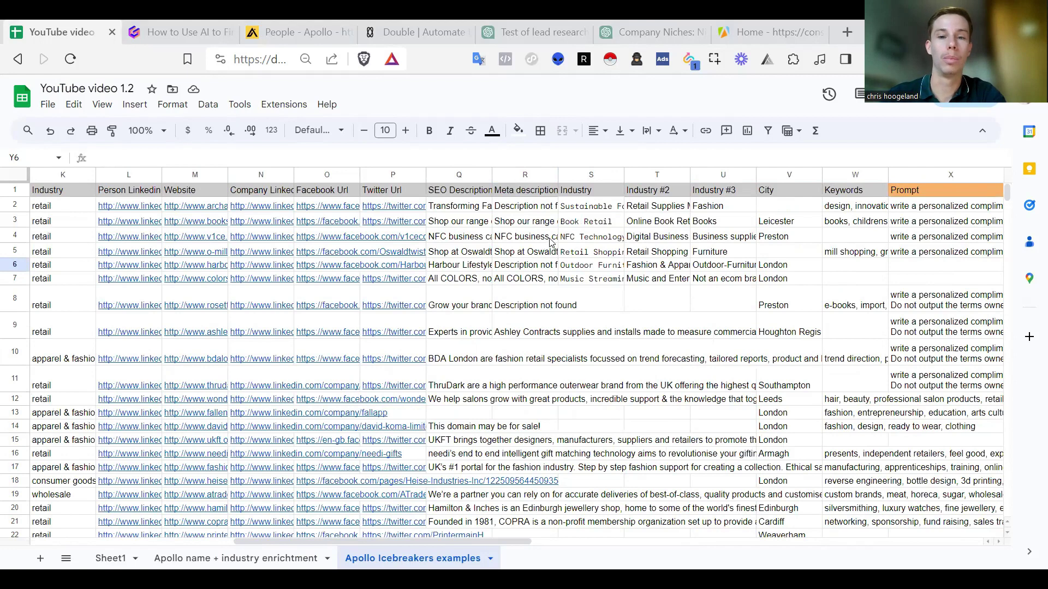
scroll(550, 242, right, 5)
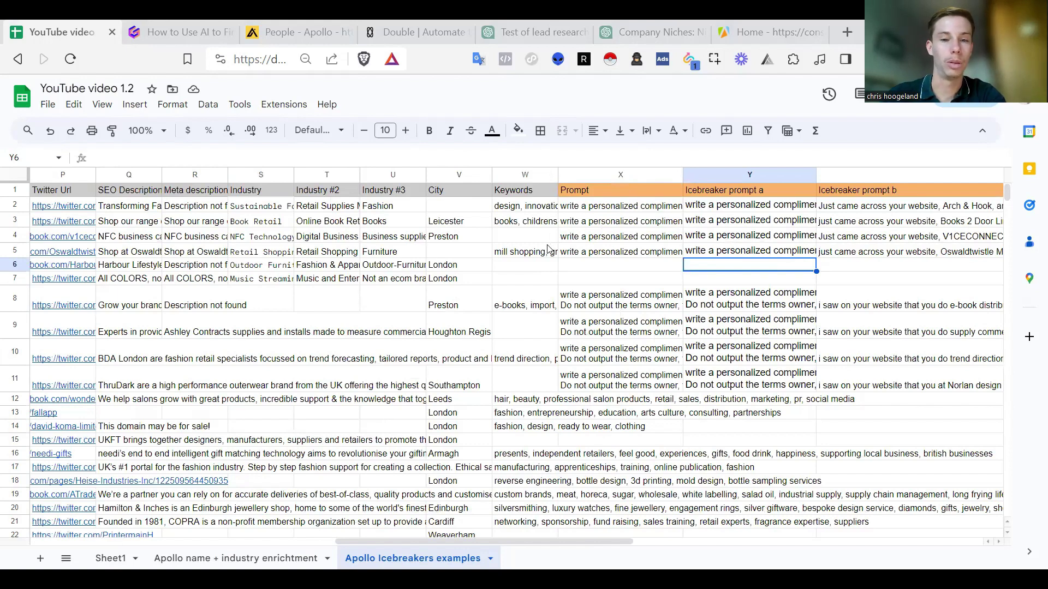
- Read the full personalized compliment prompt in X2 and leave the cell unchanged
scroll(551, 248, right, 1)
click(519, 209)
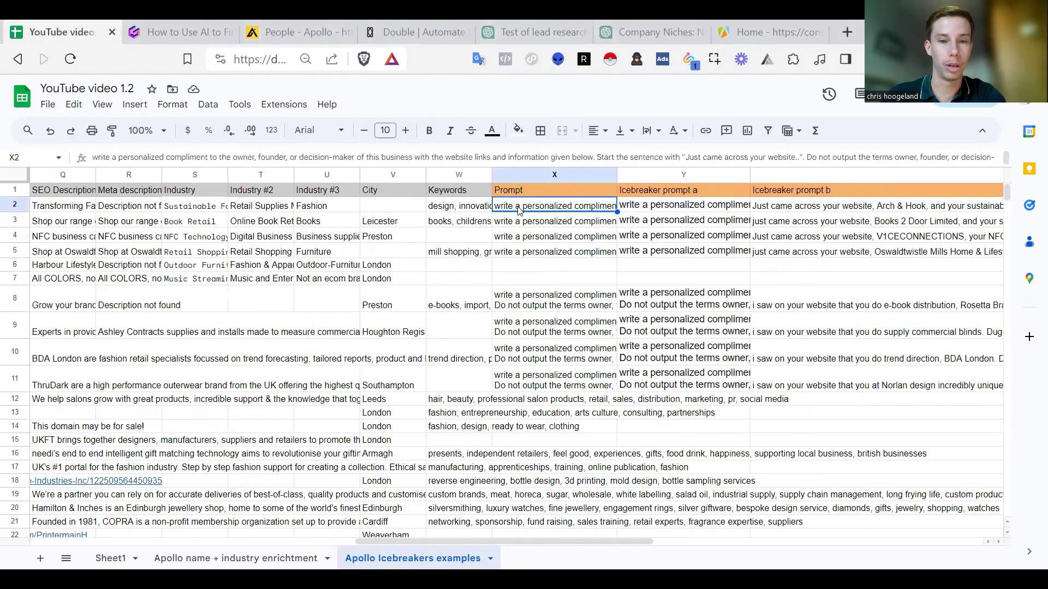
key(Return)
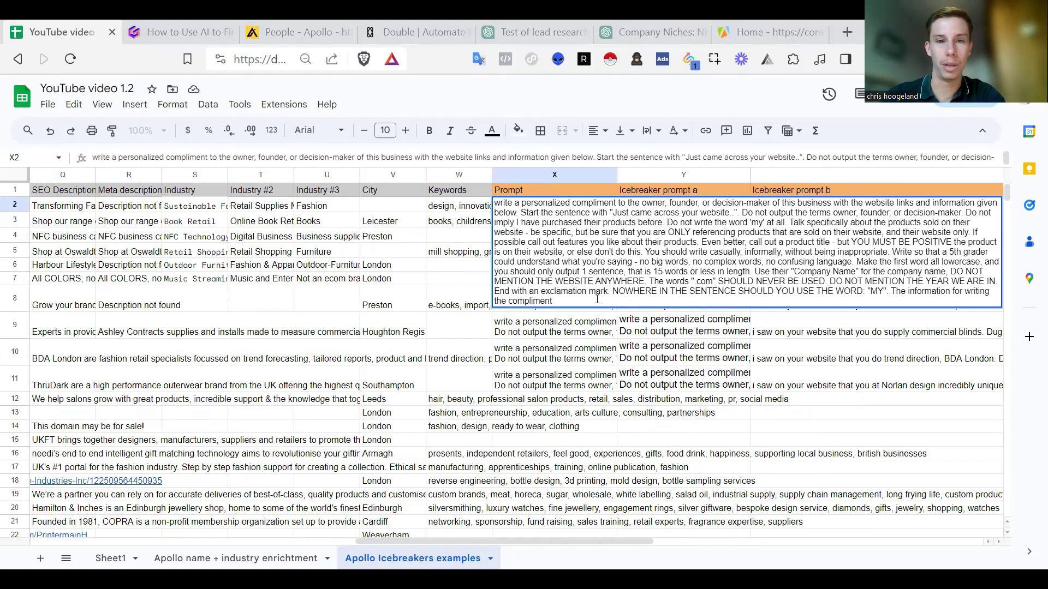
click(464, 327)
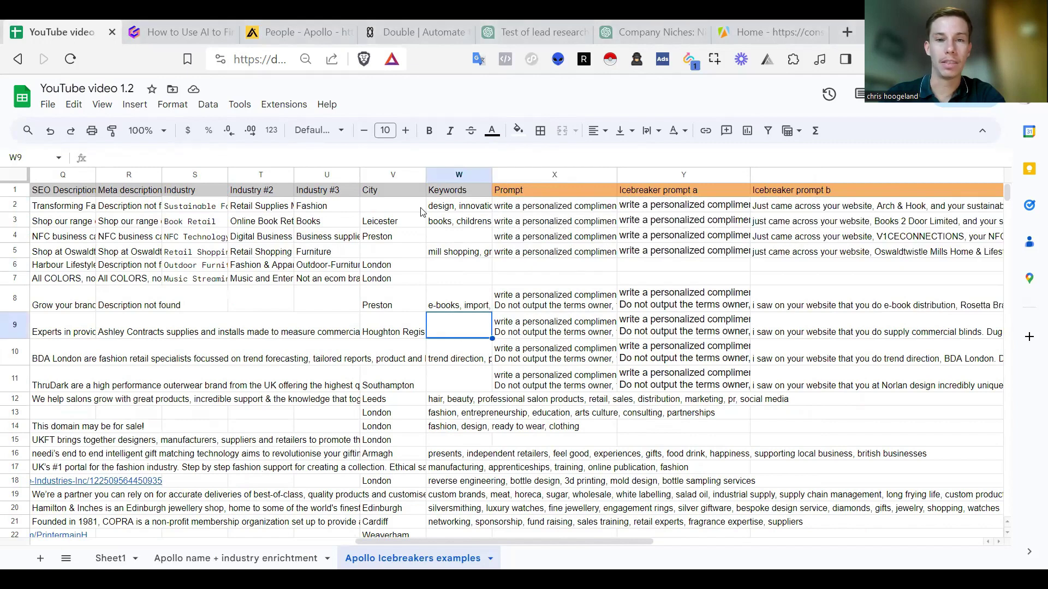
- Inspect the CONCATENATE formula in Y2 under Icebreaker prompt a and the GPT formula in Z2 under Icebreaker prompt b
double_click(646, 213)
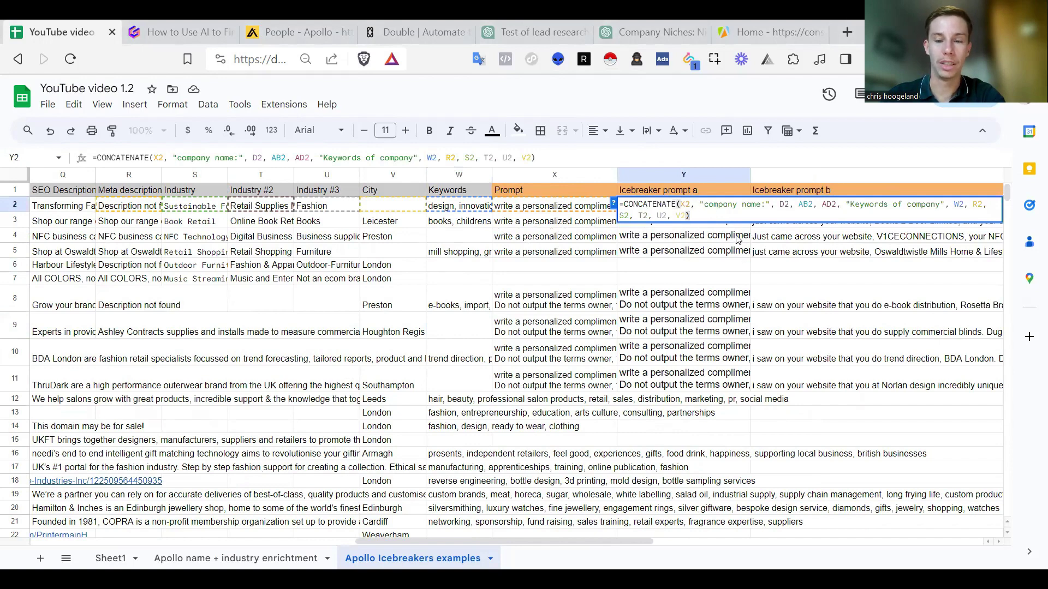
click(694, 277)
scroll(689, 270, right, 2)
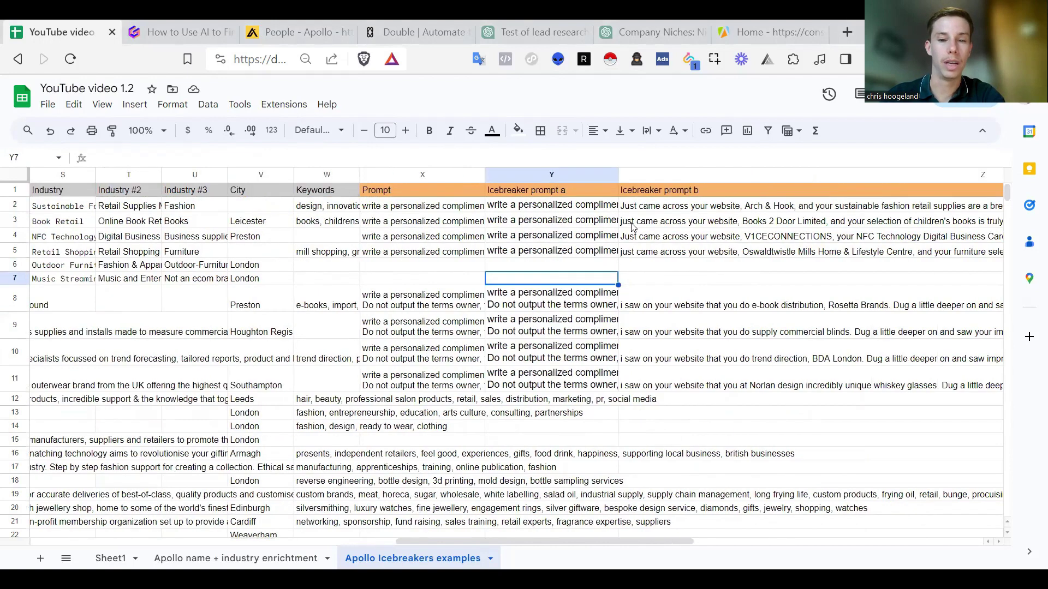
scroll(632, 227, right, 2)
scroll(265, 186, right, 1)
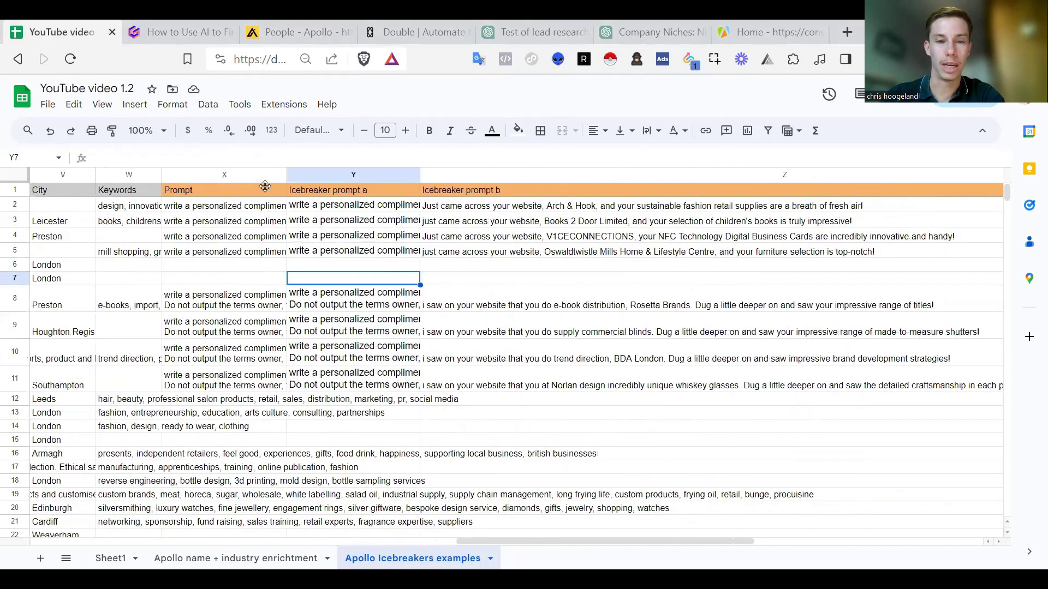
click(491, 207)
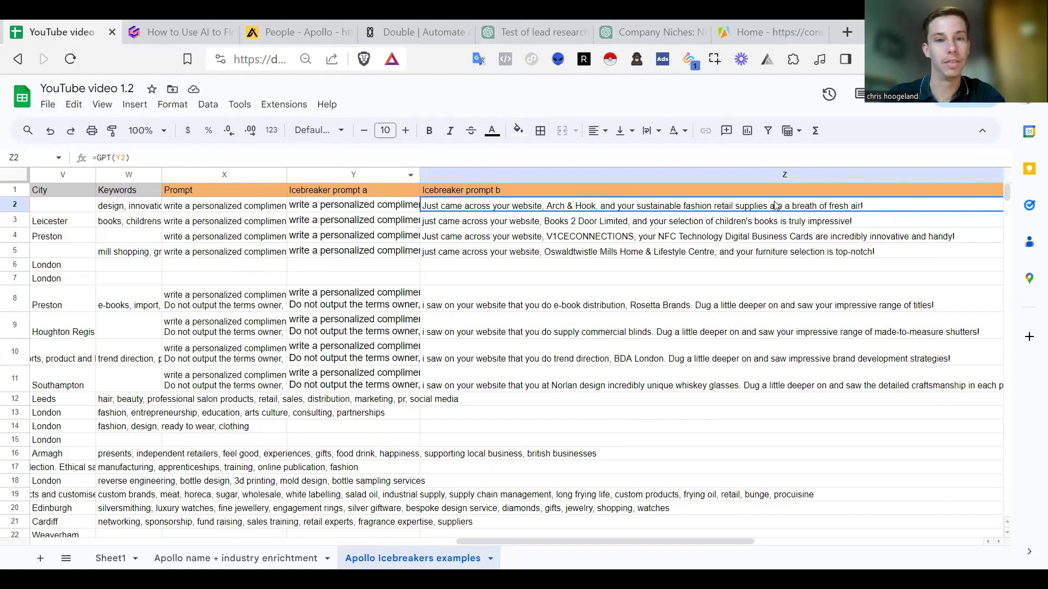
- Open the alternative prompt in X8, highlight its "I saw on your website that you do" sentence structure, and leave the cell unchanged
scroll(707, 235, right, 1)
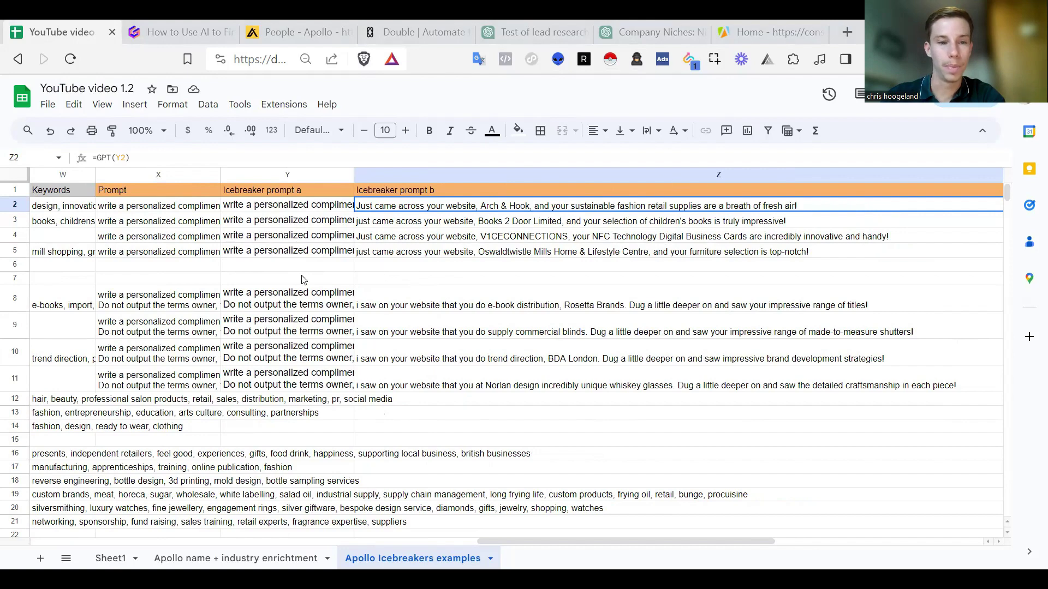
double_click(273, 305)
double_click(170, 300)
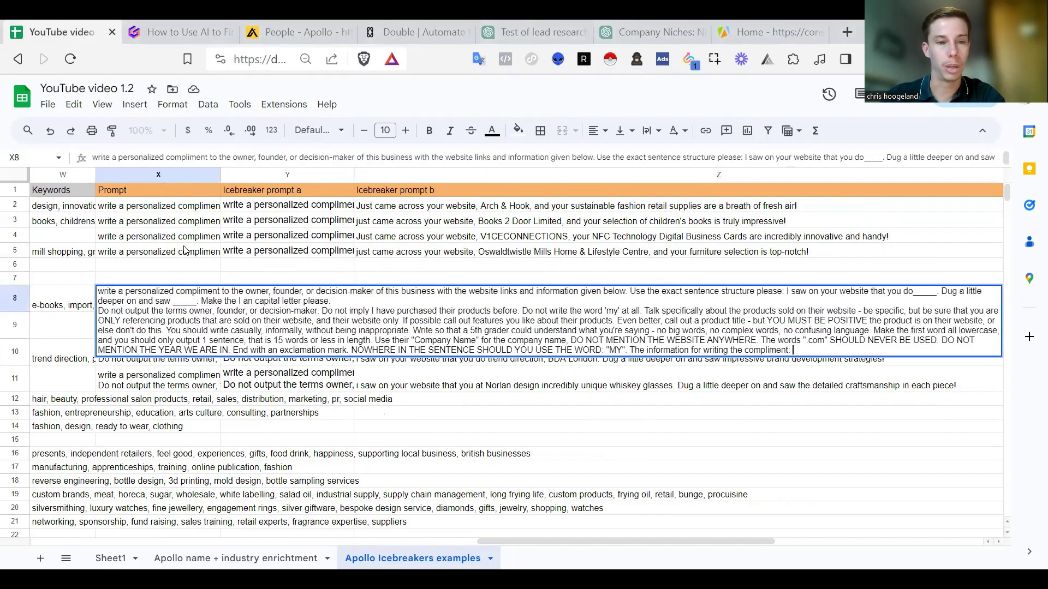
click(696, 293)
drag(786, 293, 822, 300)
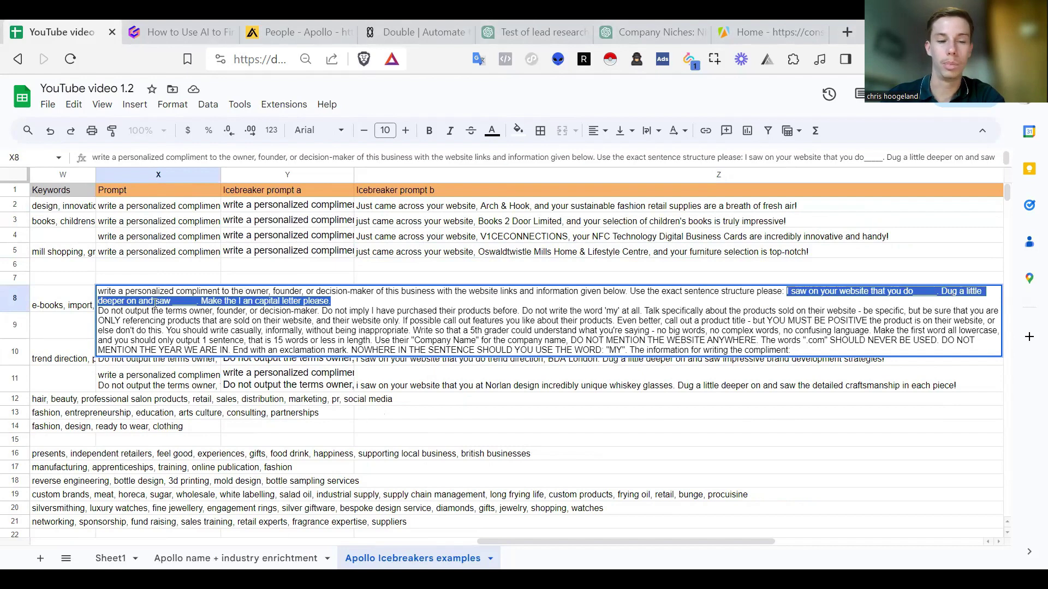
click(404, 266)
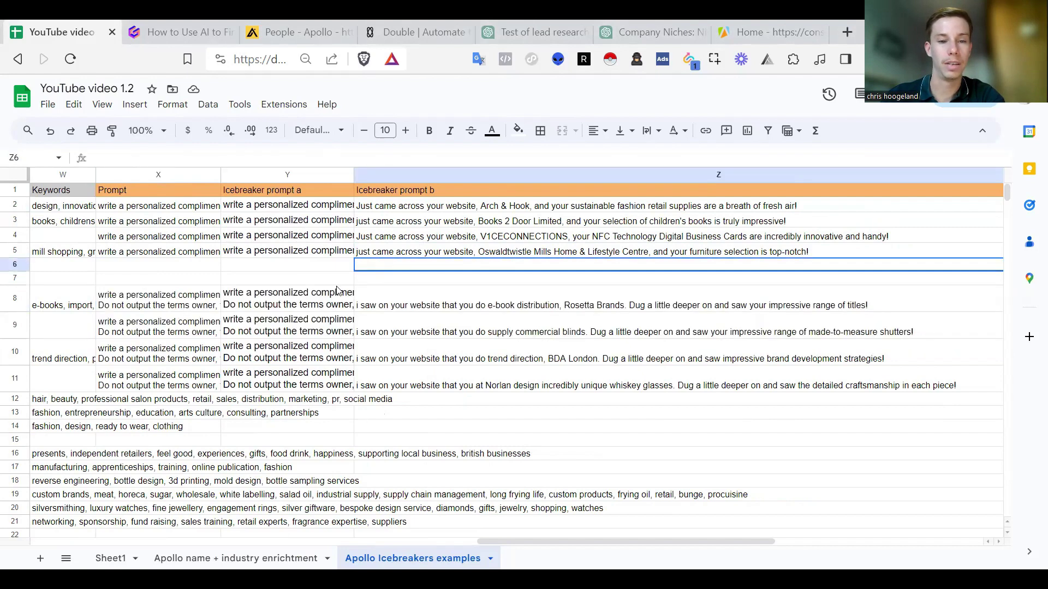
- Check the GPT formula in Z8 and review the generated icebreakers for rows 8 to 11
click(397, 310)
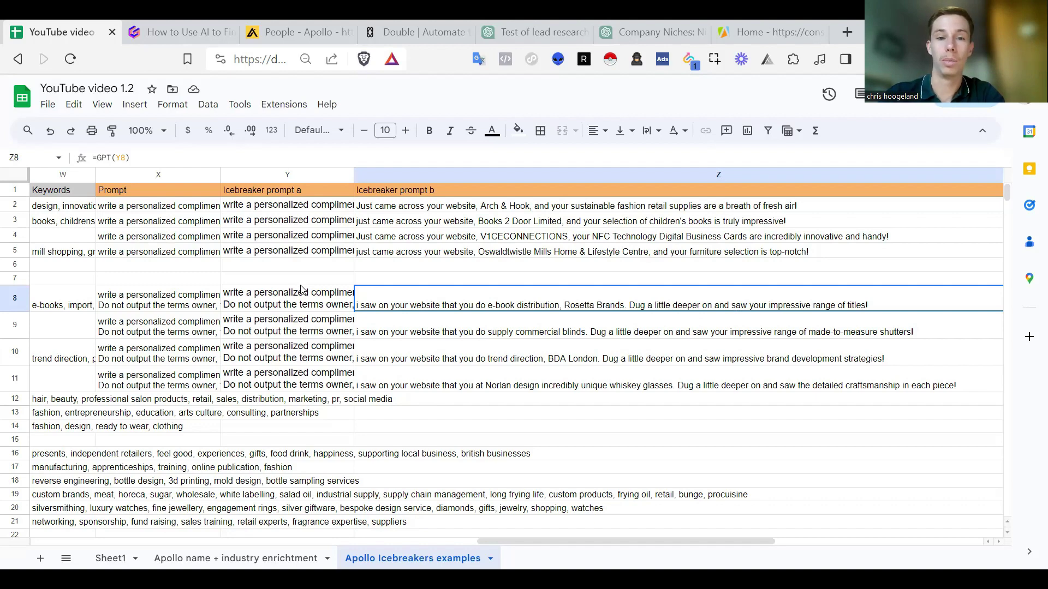
scroll(327, 246, down, 1)
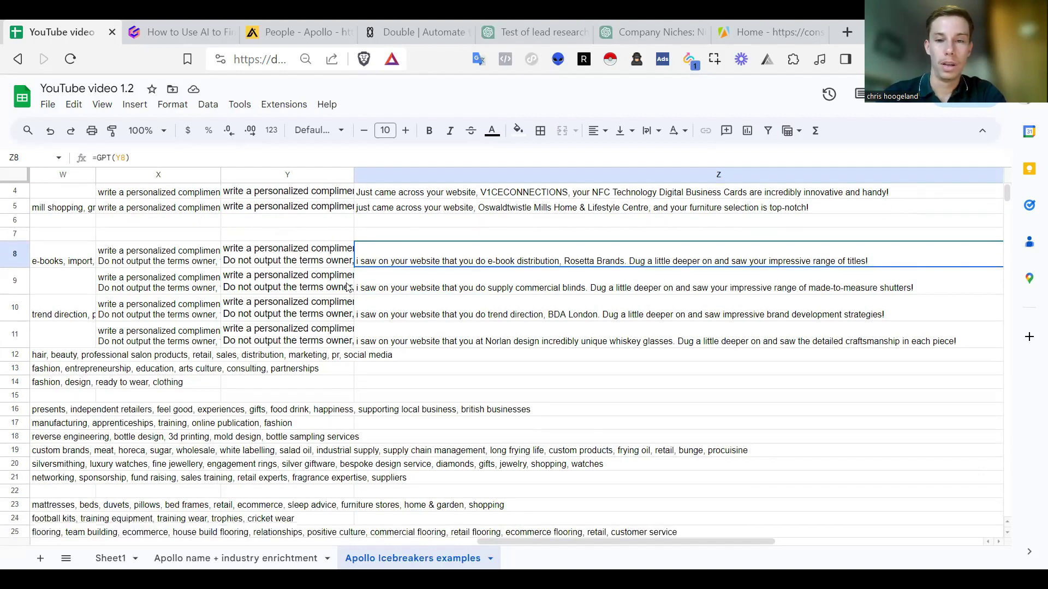
scroll(463, 375, right, 3)
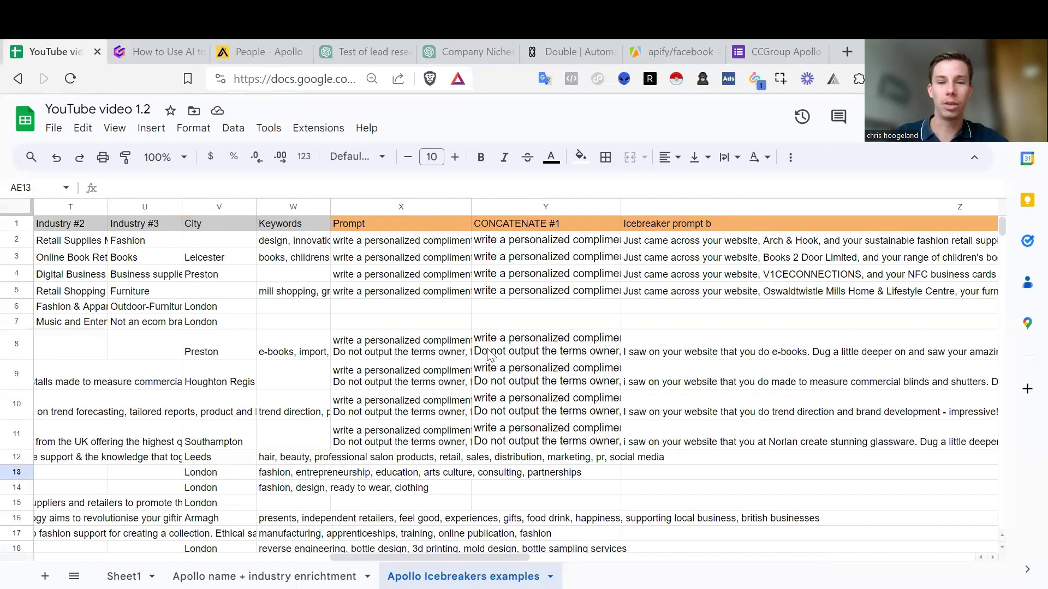
scroll(615, 374, right, 1)
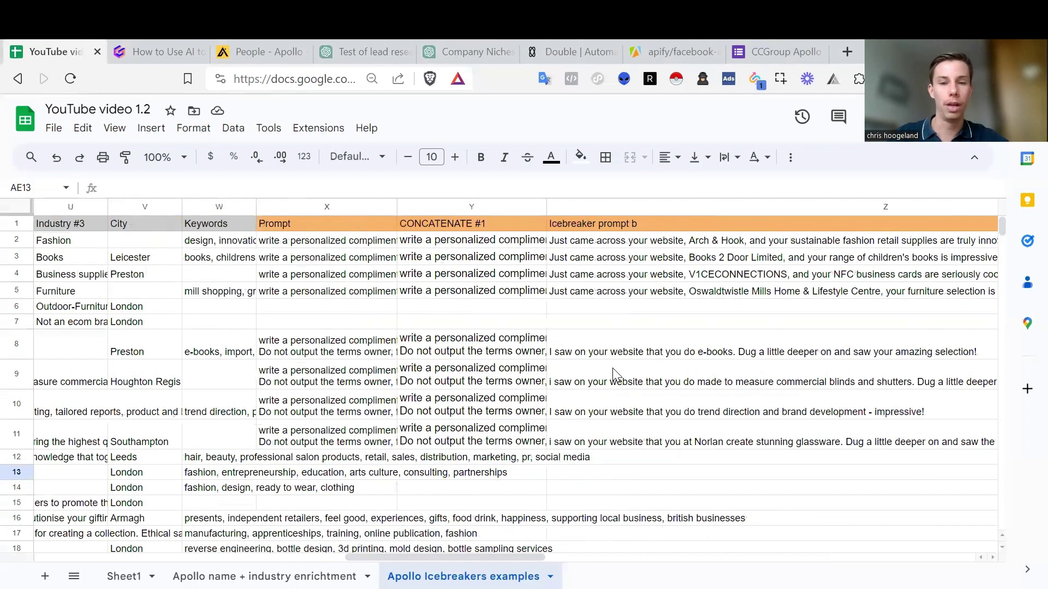
- Review the generated icebreakers in column Z, open the formula in Z8 and leave it unchanged, and look at the Prompt #2 column beside it
scroll(615, 374, right, 1)
scroll(615, 375, right, 1)
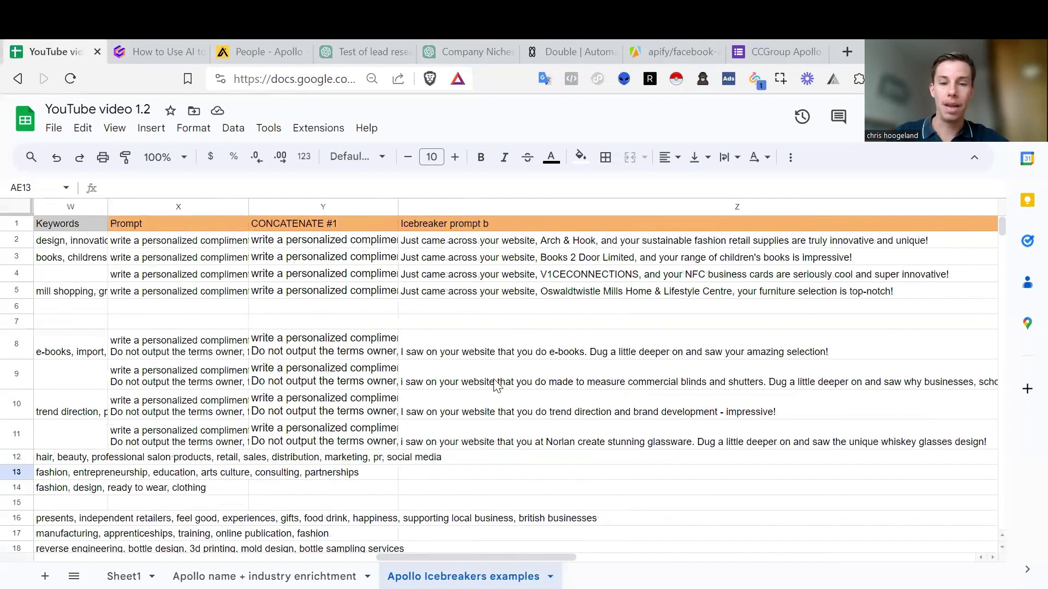
click(583, 340)
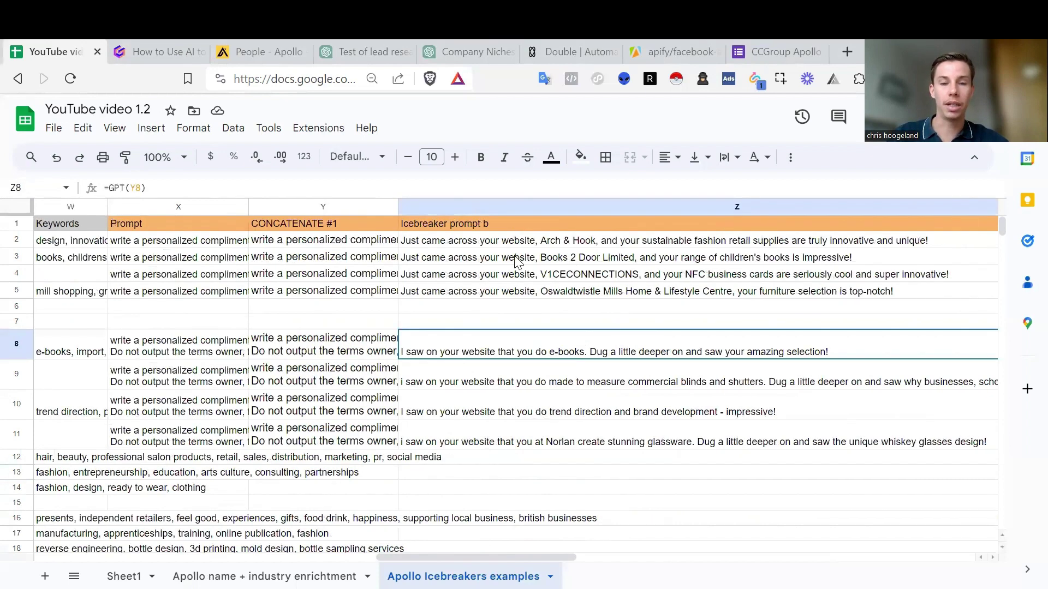
double_click(527, 357)
key(Escape)
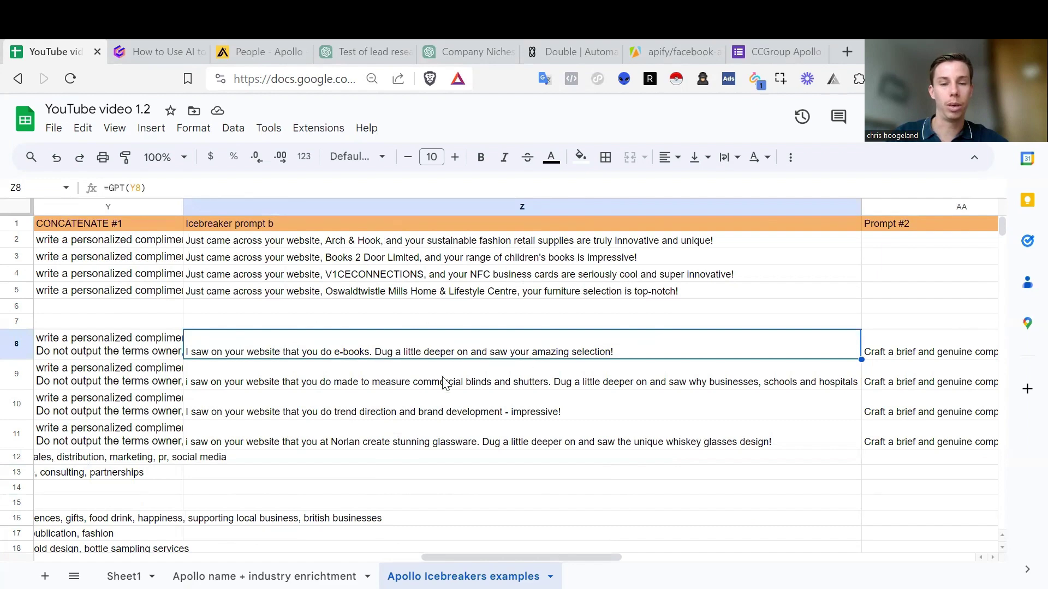
scroll(440, 374, right, 6)
scroll(440, 375, left, 4)
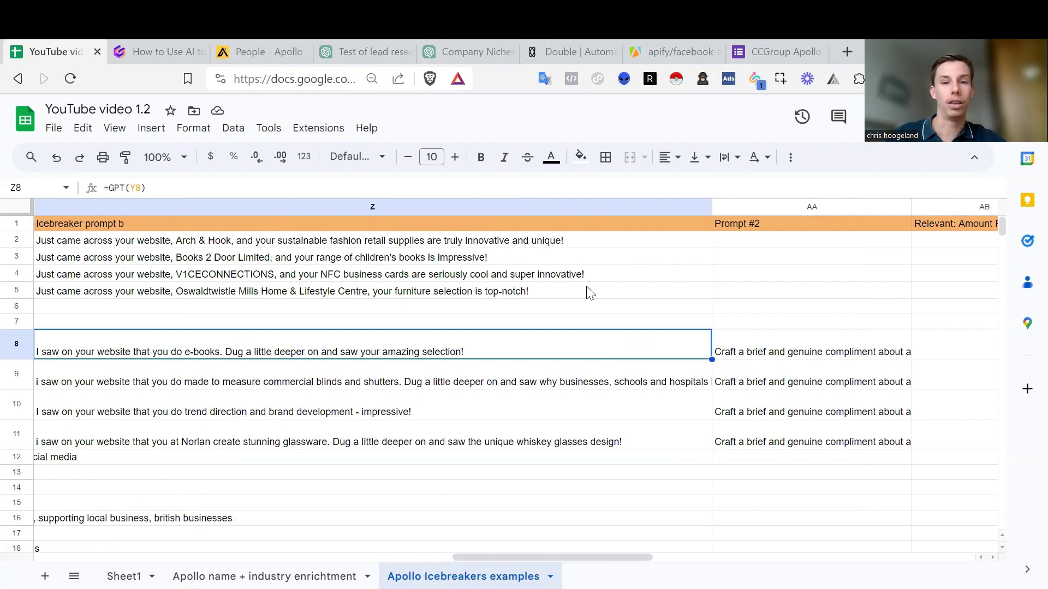
- Switch to ChatGPT and read the e-commerce outreach angles and the automated relevancy strategies in the two open conversations
click(366, 49)
click(464, 51)
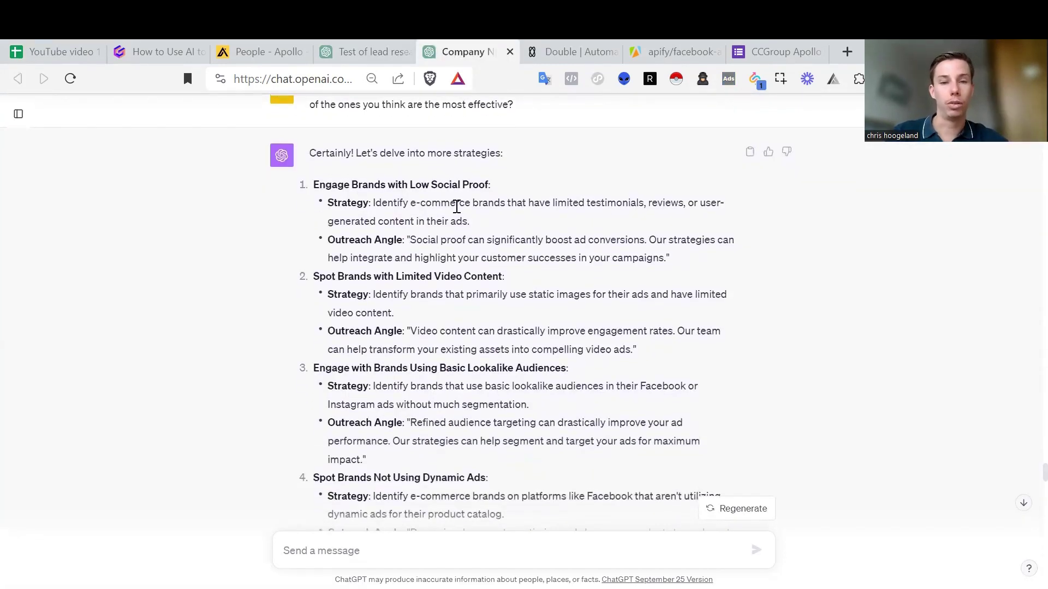
scroll(456, 207, down, 1)
scroll(461, 248, down, 2)
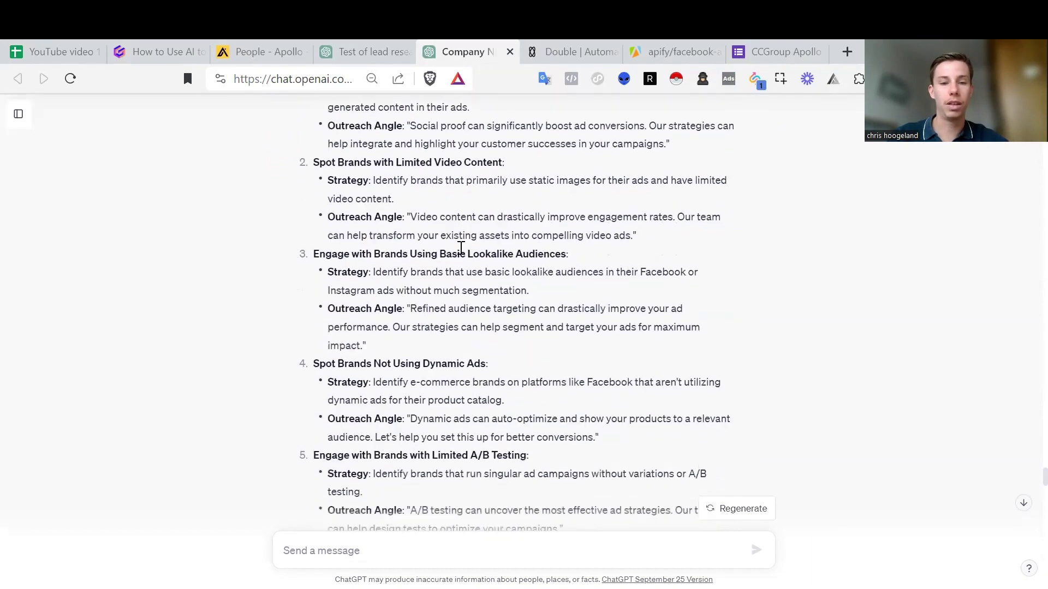
scroll(492, 283, down, 1)
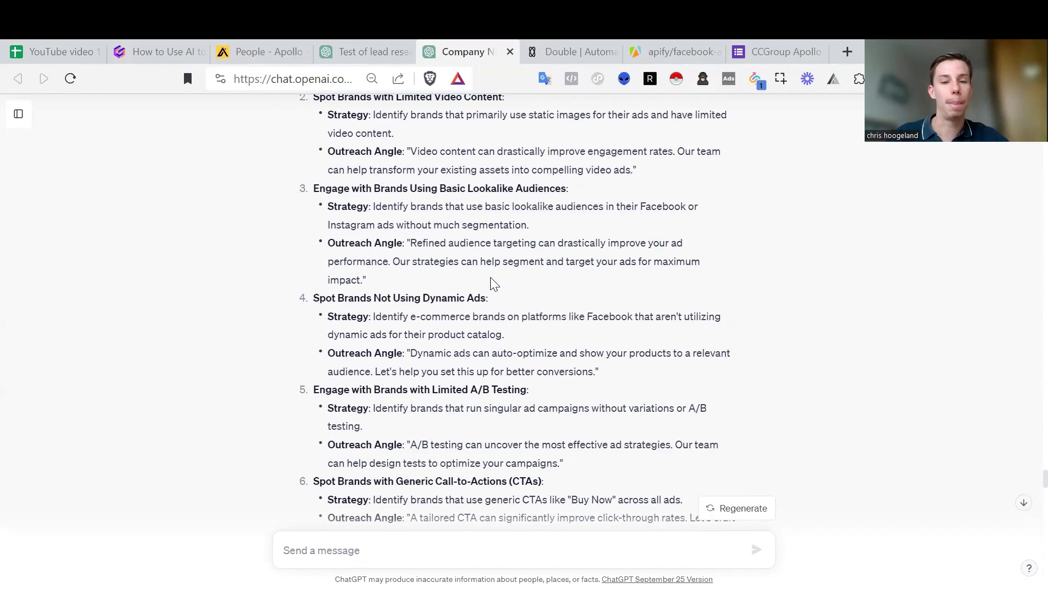
key(ctrl+shift+Tab)
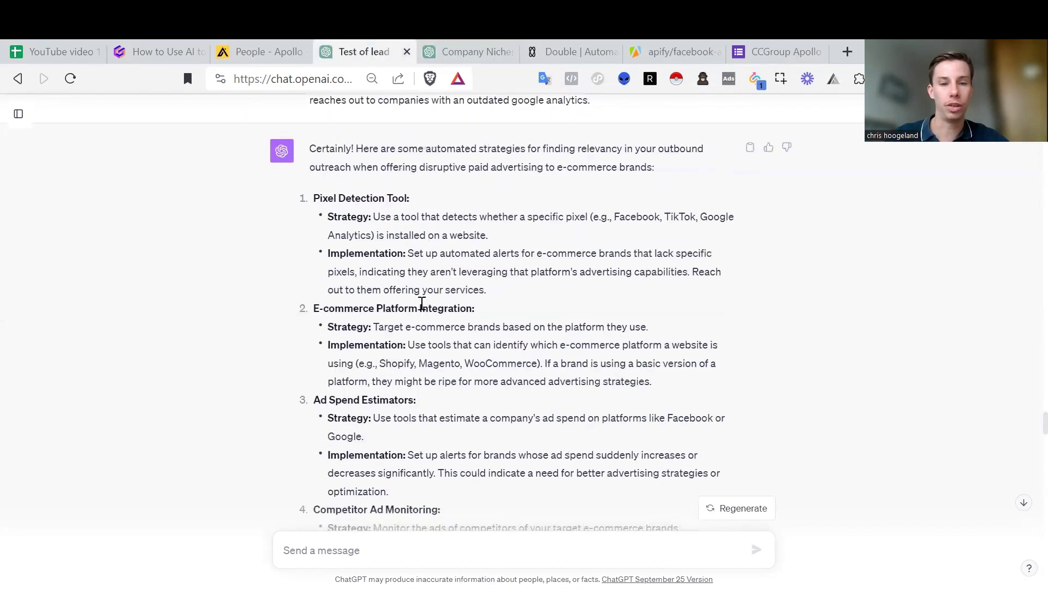
scroll(421, 302, down, 1)
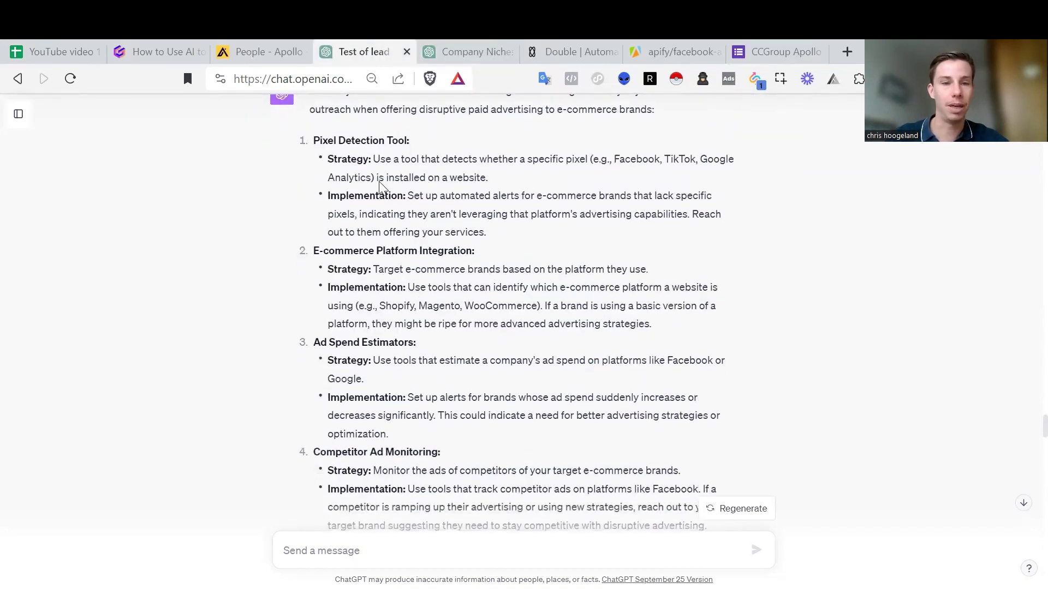
scroll(584, 226, down, 3)
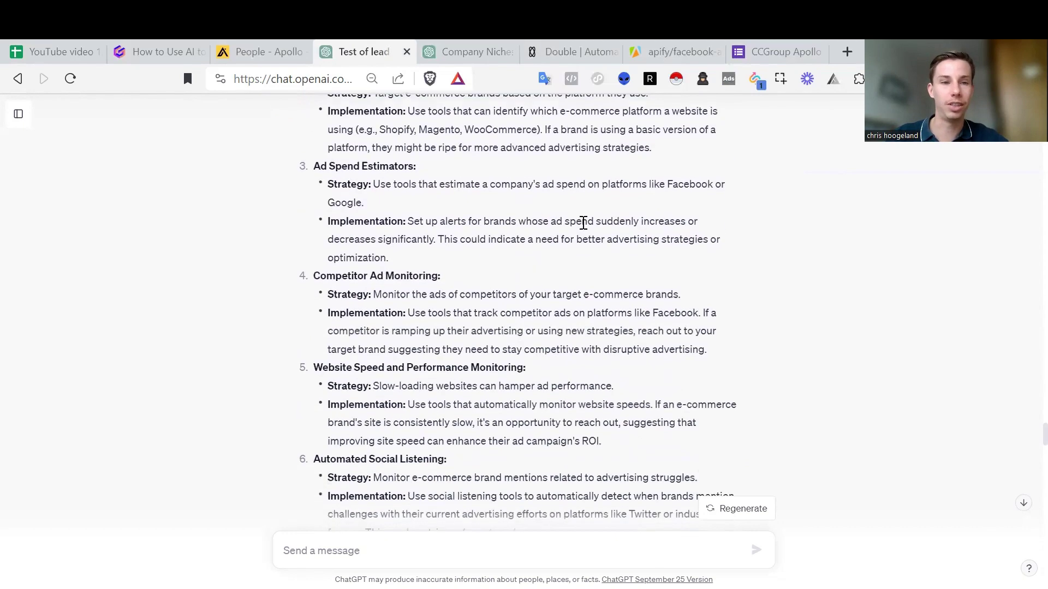
- Return to the Google Sheets lead file and check the "Relevant: Amount Facebook ads" and "Relevant: Low social proof" columns
click(21, 59)
scroll(693, 330, right, 5)
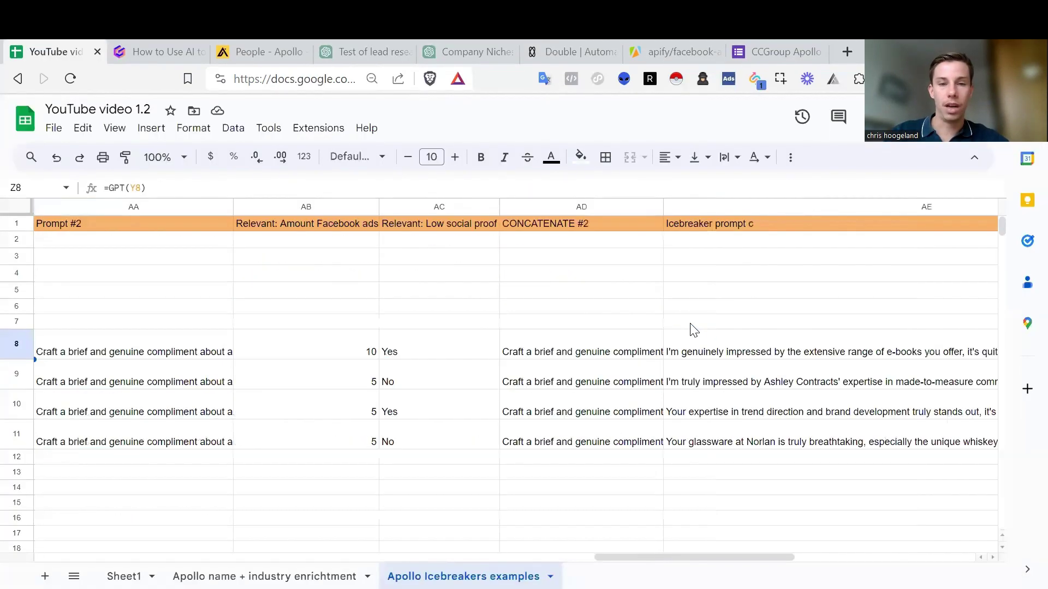
scroll(693, 331, left, 3)
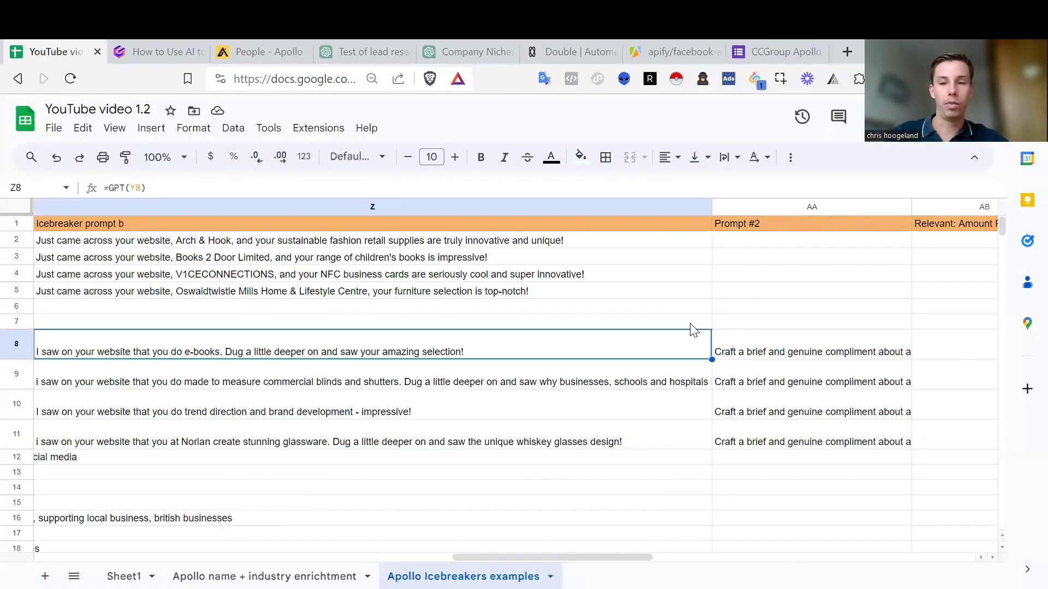
drag(559, 558, 707, 557)
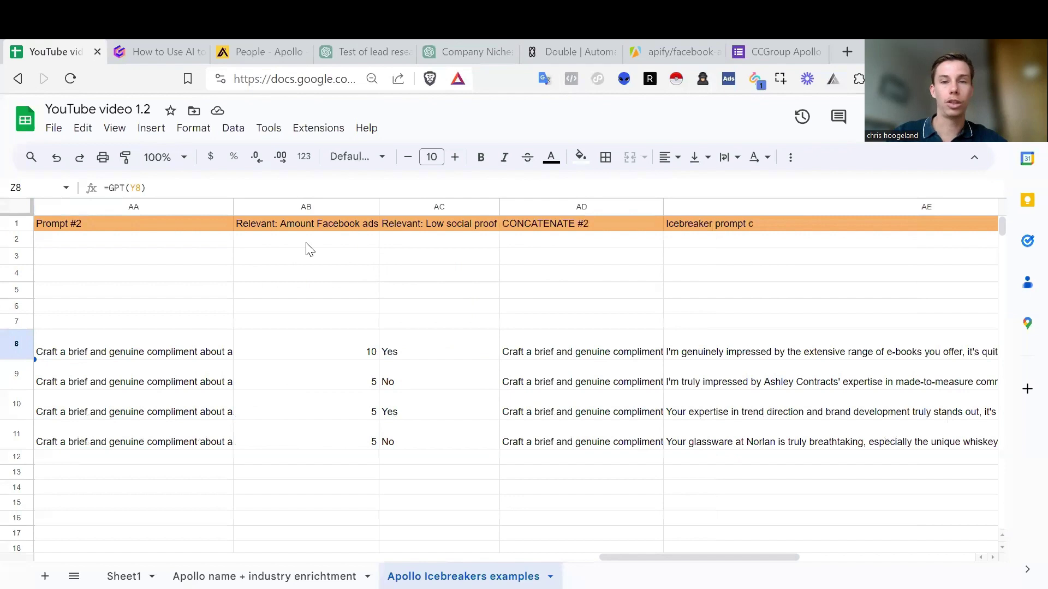
click(285, 224)
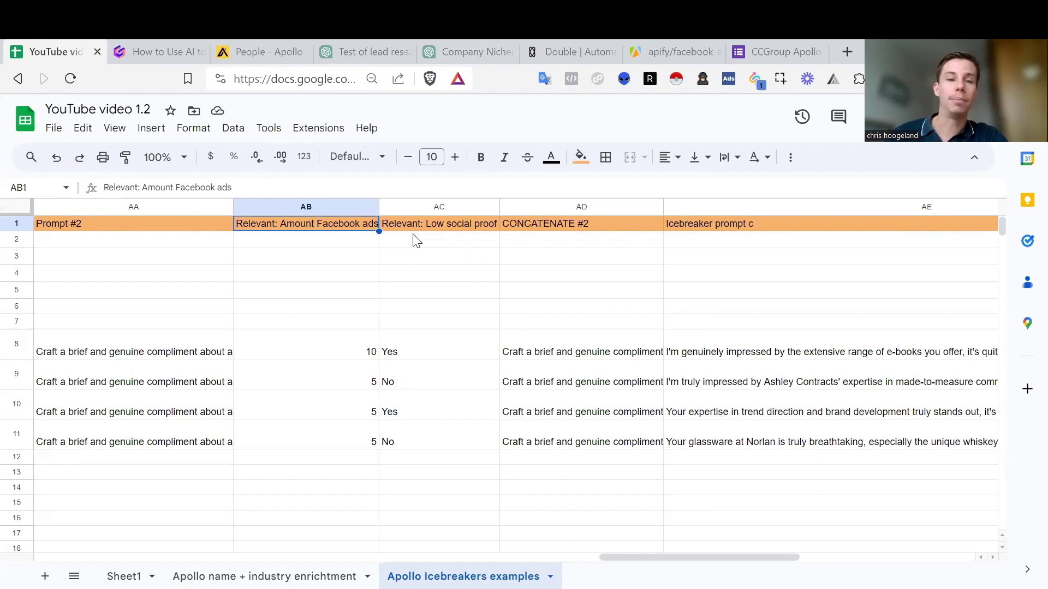
click(301, 355)
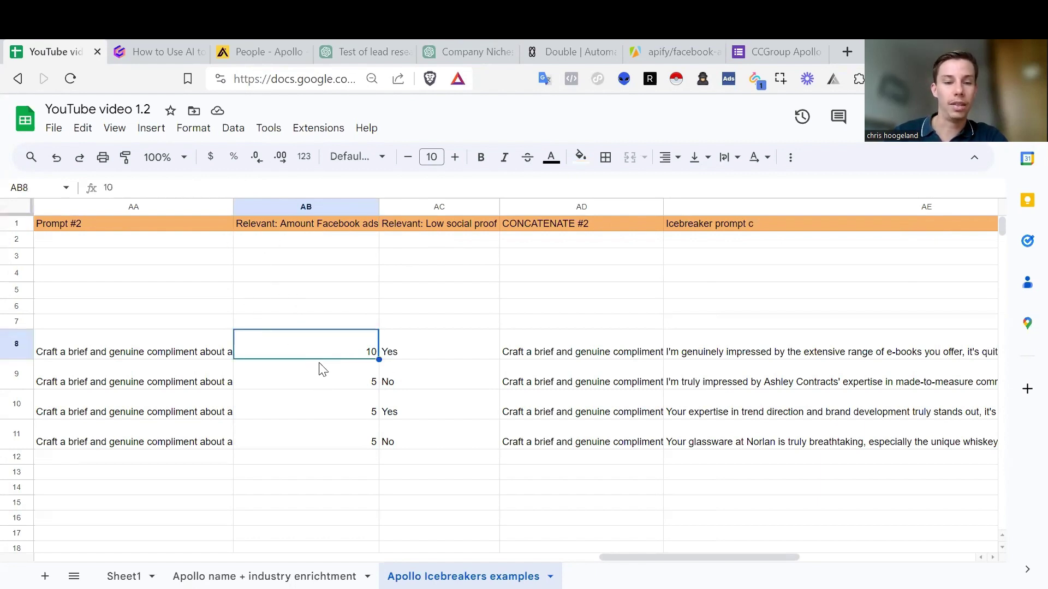
click(450, 223)
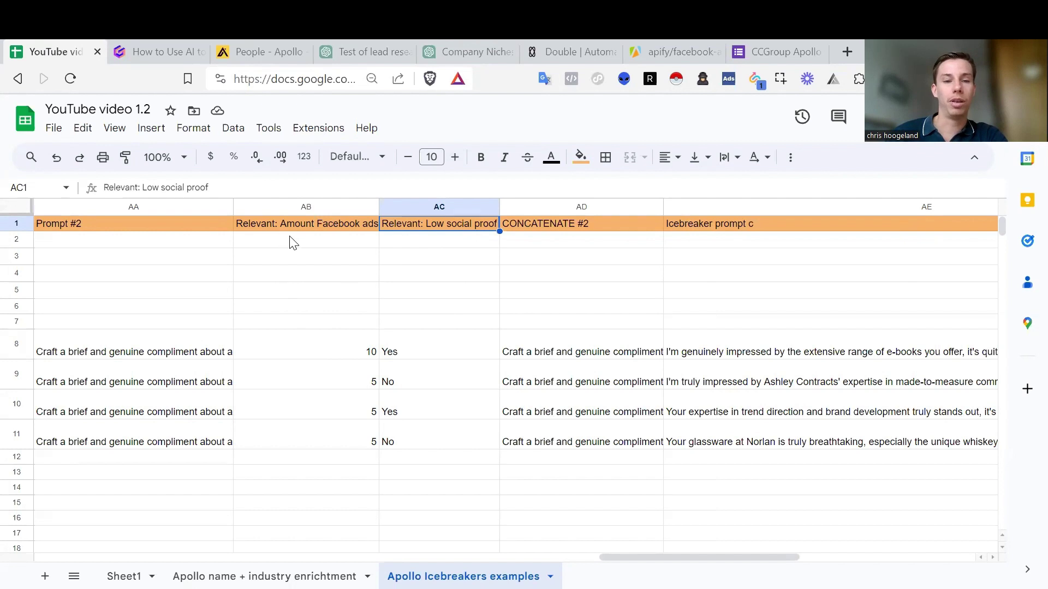
- Look at the Facebook Ads Scraper actor in Apify and go back to the lead spreadsheet
click(686, 42)
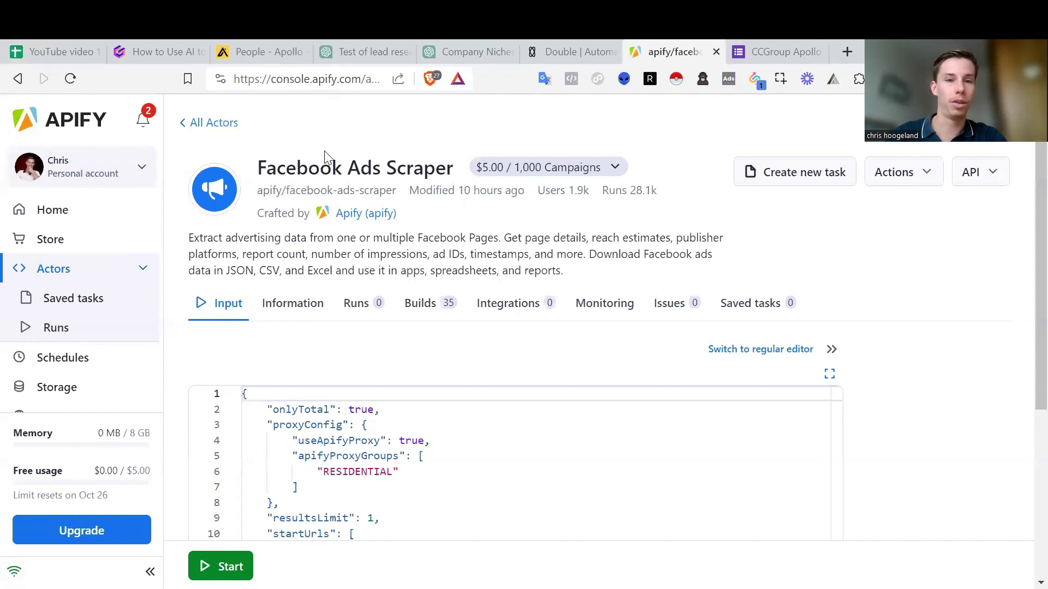
click(54, 44)
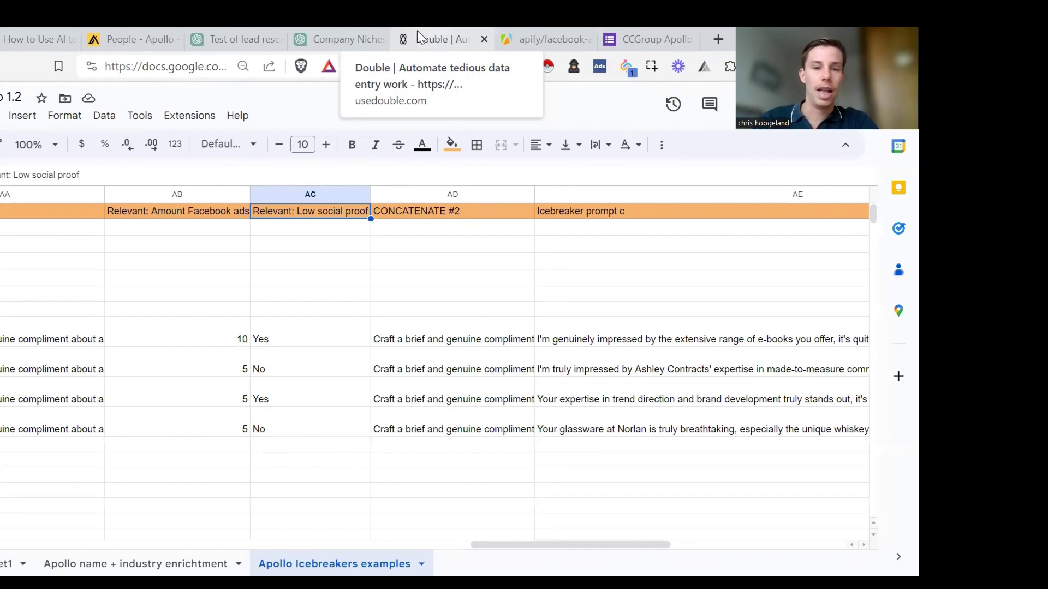
- Switch to Double and read the scraped website text in the first row of Column 2, leaving the cell unchanged
click(417, 31)
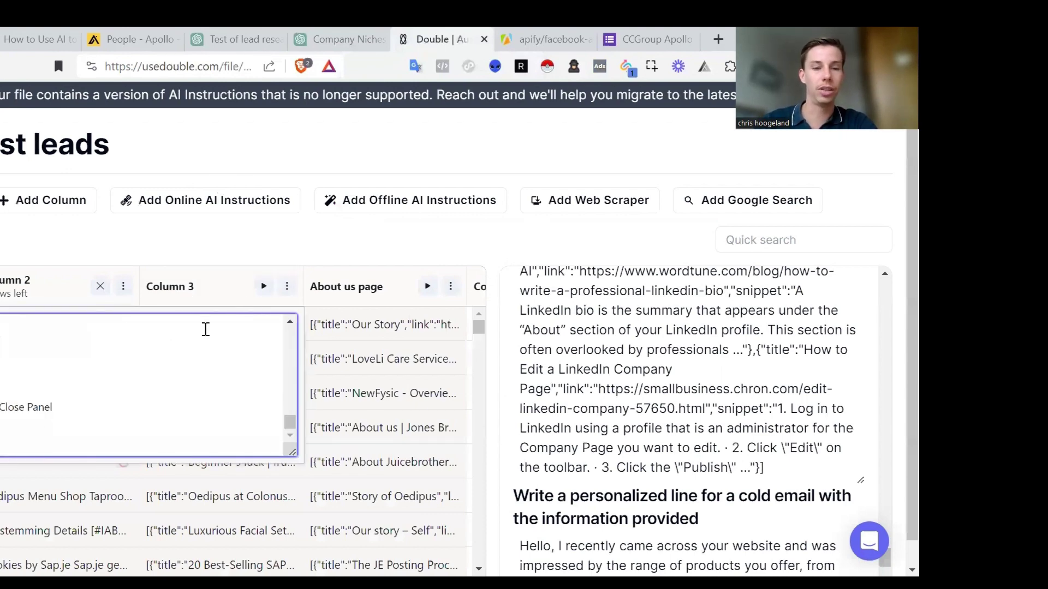
key(Down)
click(194, 326)
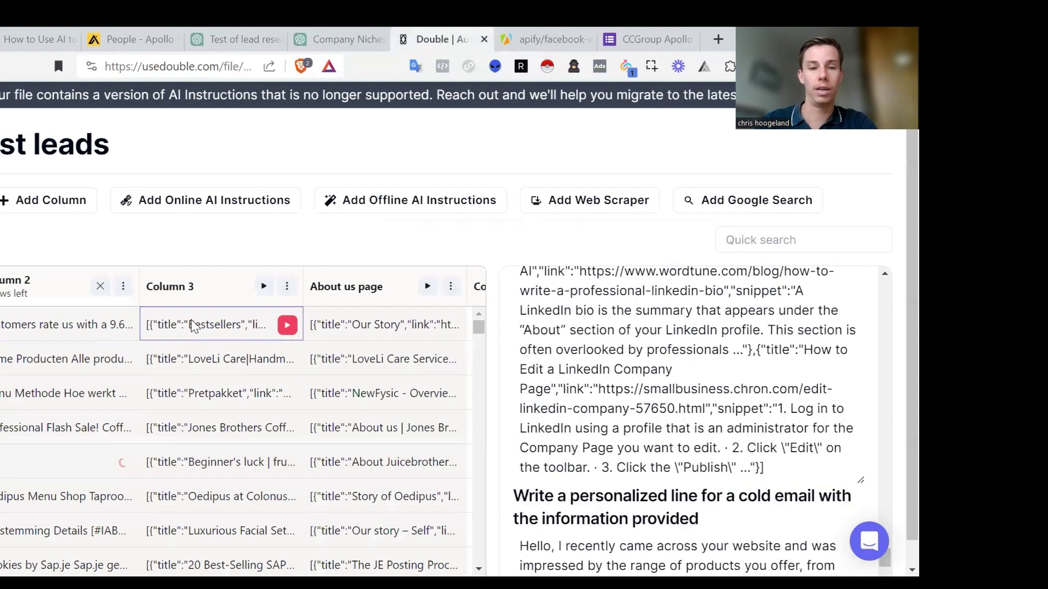
double_click(87, 325)
scroll(172, 368, up, 10)
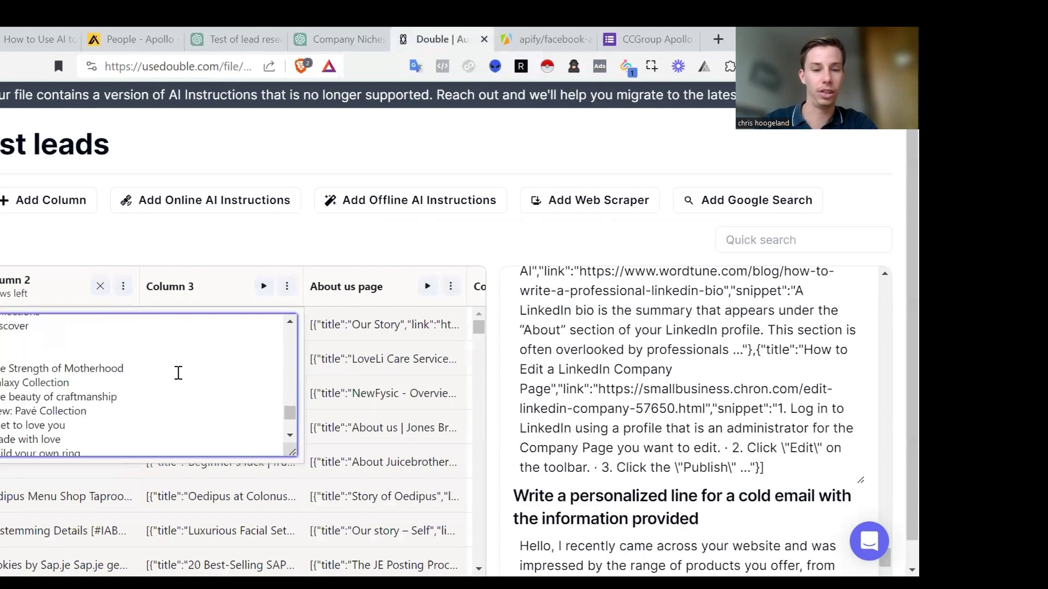
scroll(176, 372, up, 5)
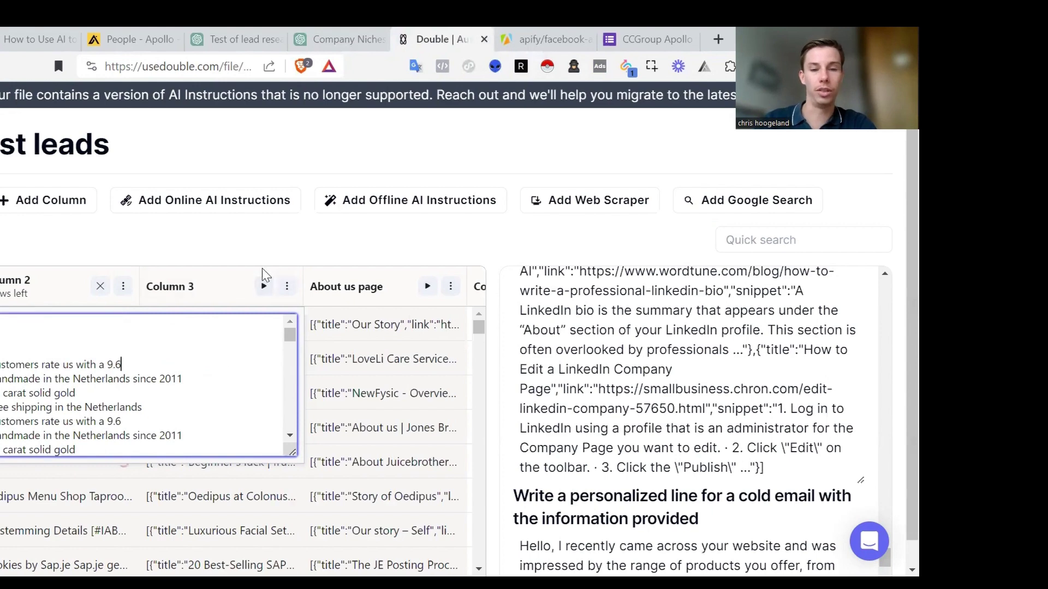
key(Return)
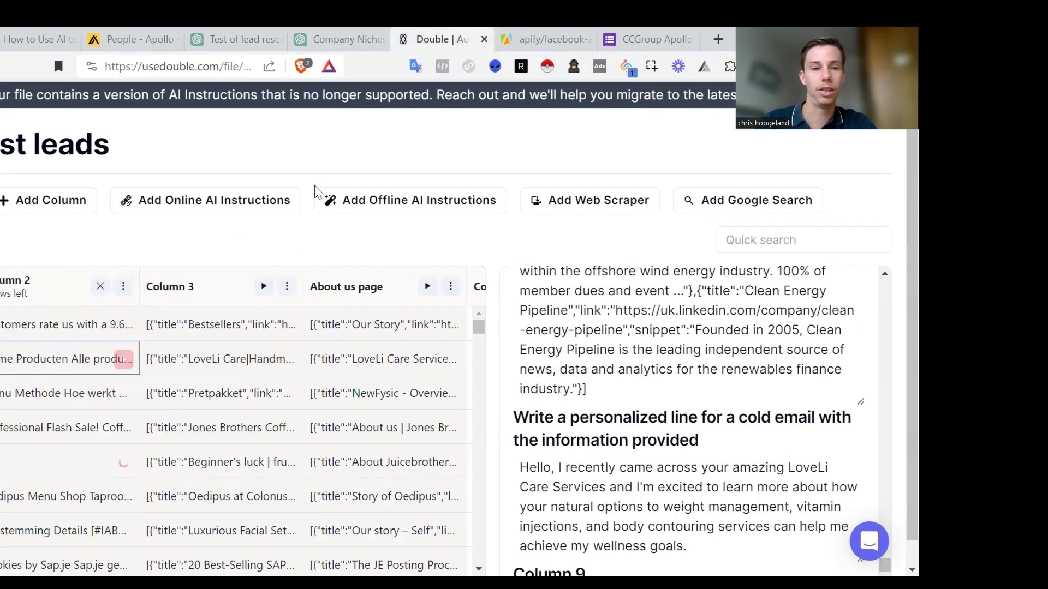
- Return to the lead spreadsheet and open the Prompt #2 text in AA8, highlight it for reading, and leave the cell unchanged
click(0, 39)
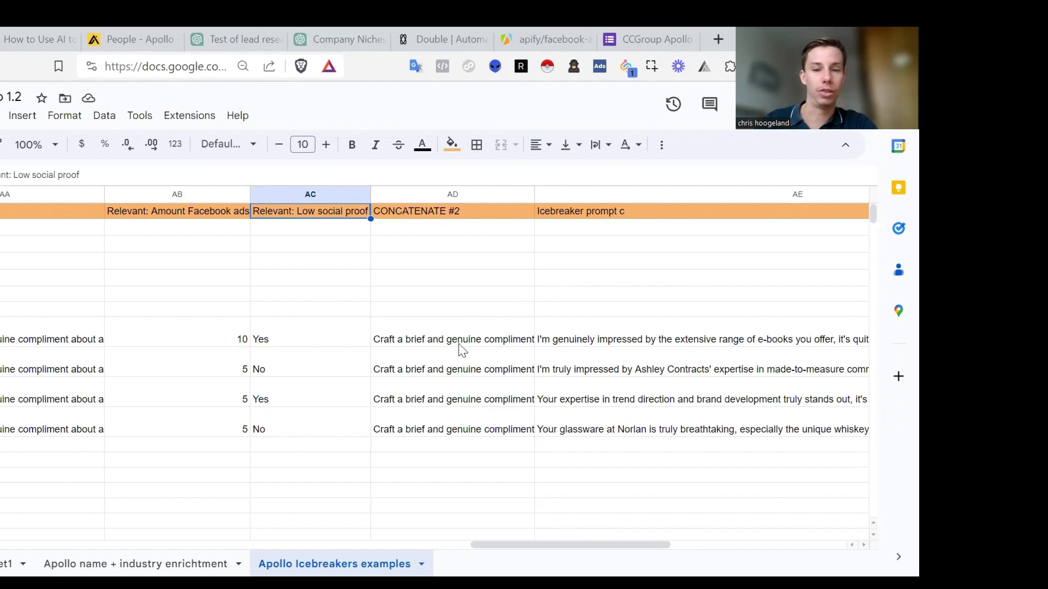
click(482, 343)
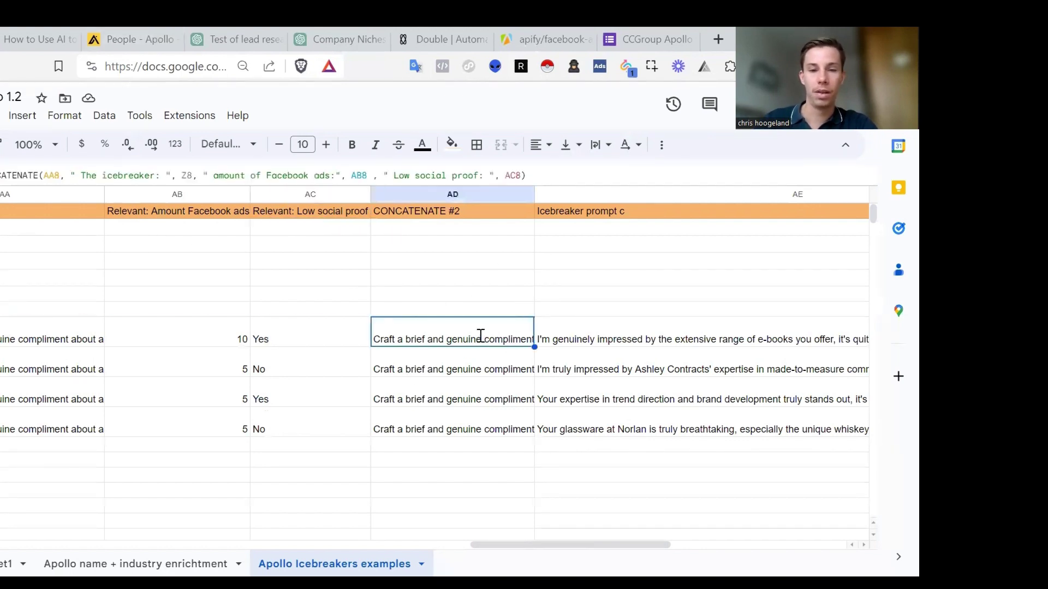
double_click(484, 349)
click(484, 365)
double_click(48, 334)
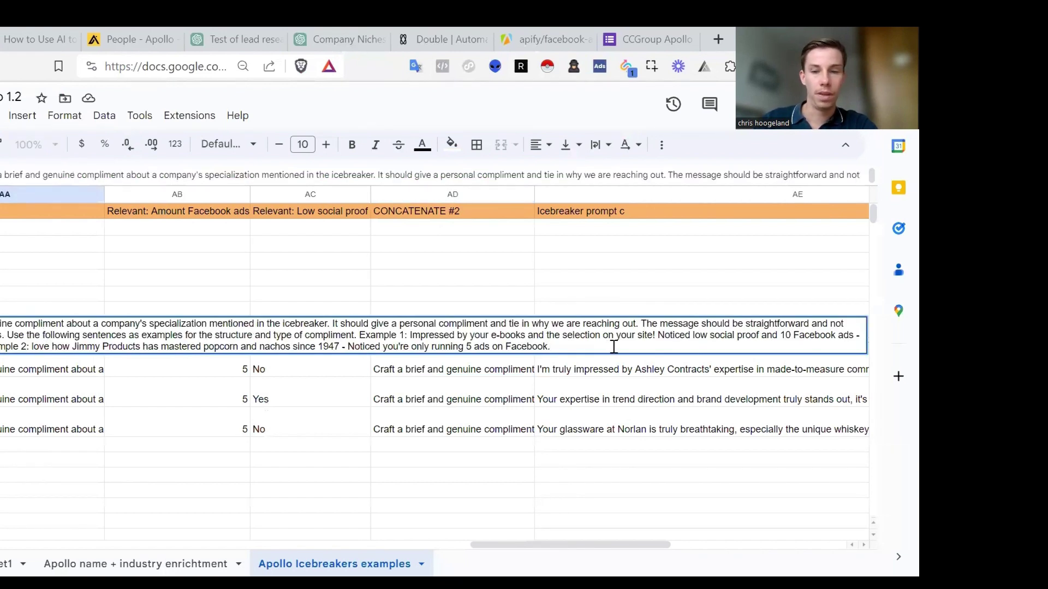
drag(594, 348, 3, 322)
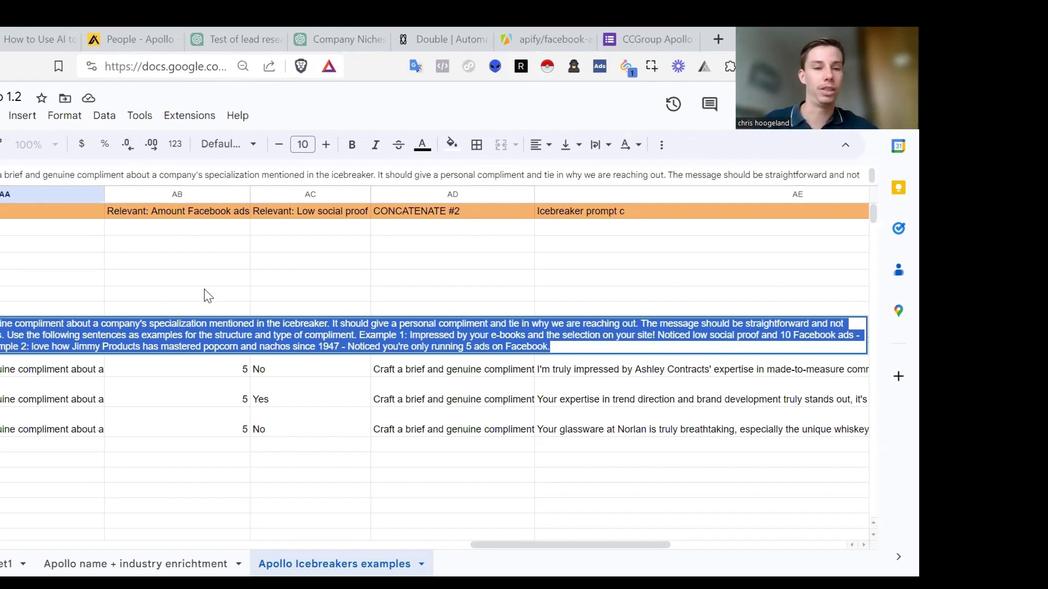
click(152, 265)
- Inspect the CONCATENATE #2 formula in AD8 and leave it unchanged
click(445, 339)
key(Return)
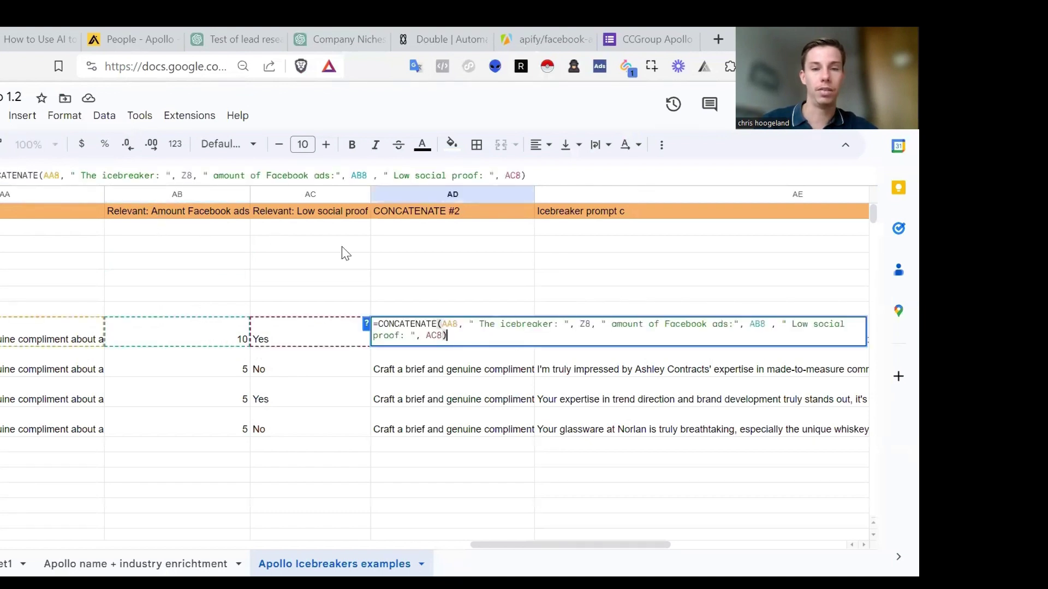
click(423, 272)
- Fit the width of column AE to its icebreaker text and read the generated messages under Icebreaker prompt c for rows 8 to 11
click(601, 339)
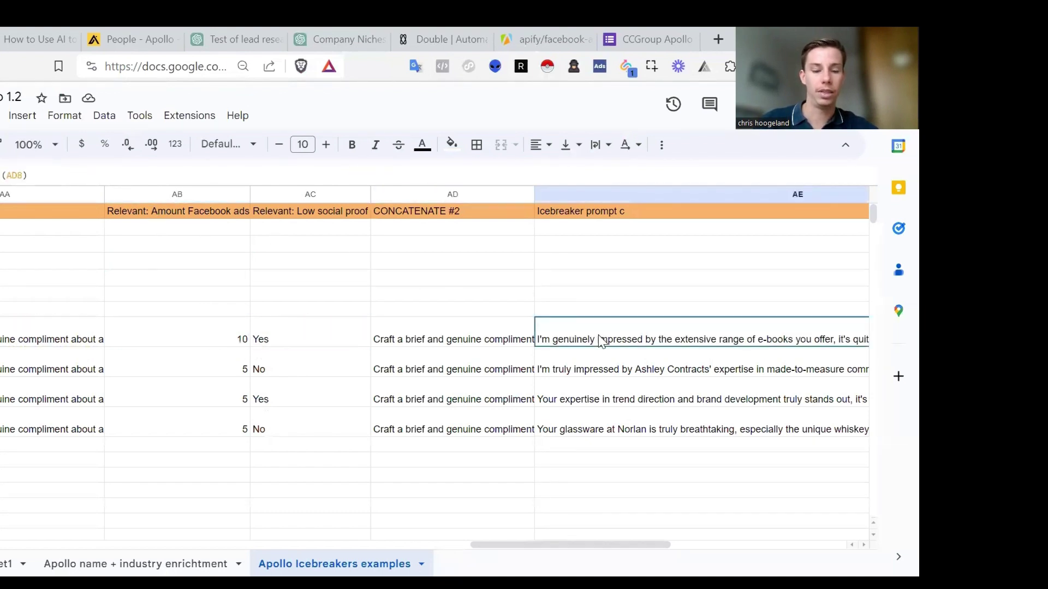
scroll(602, 342, down, 1)
scroll(600, 342, right, 6)
key(ctrl+c)
click(573, 427)
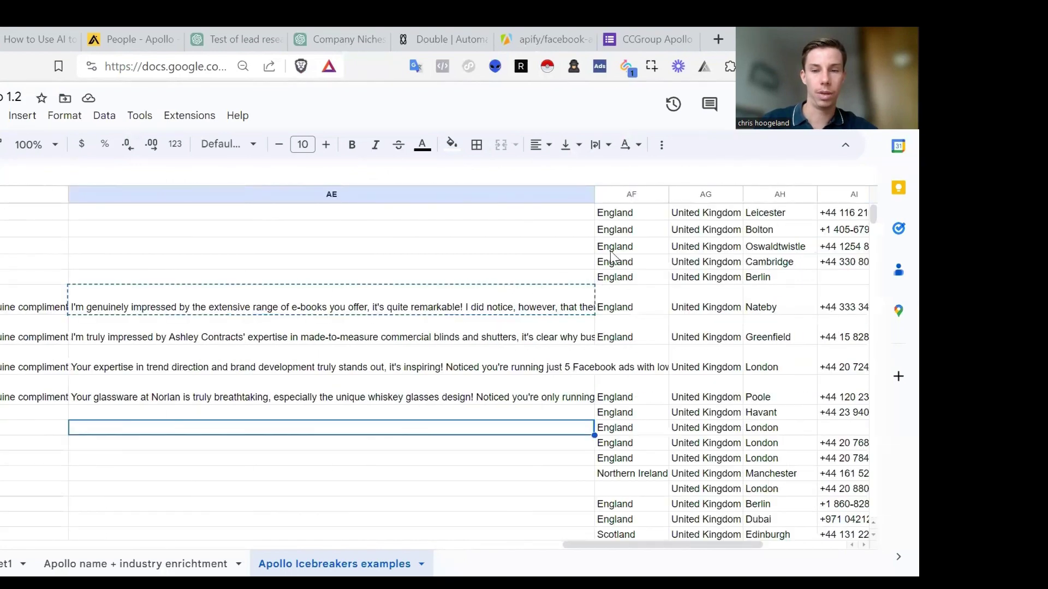
double_click(598, 195)
key(ctrl+minus)
click(296, 303)
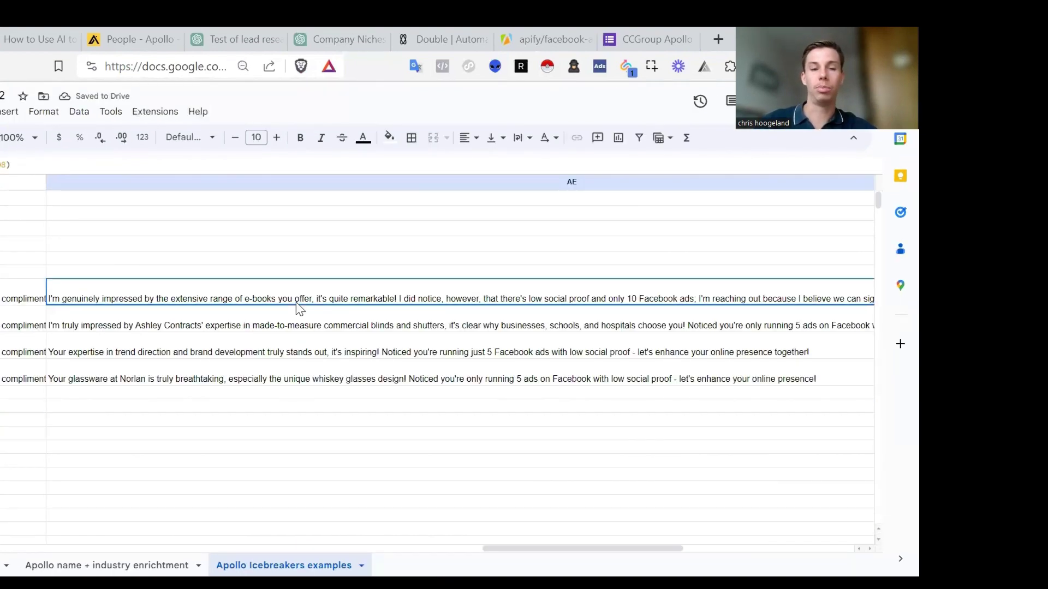
scroll(367, 299, right, 2)
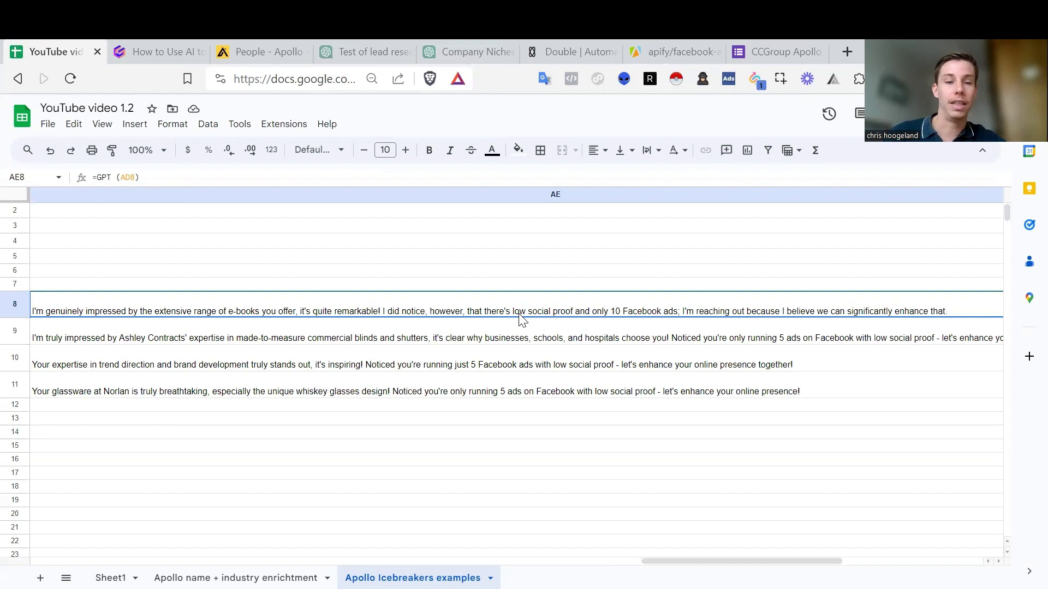
- Look back over the earlier icebreaker, prompt, keyword and industry columns of the Apollo Icebreakers examples sheet
click(417, 243)
scroll(420, 253, left, 10)
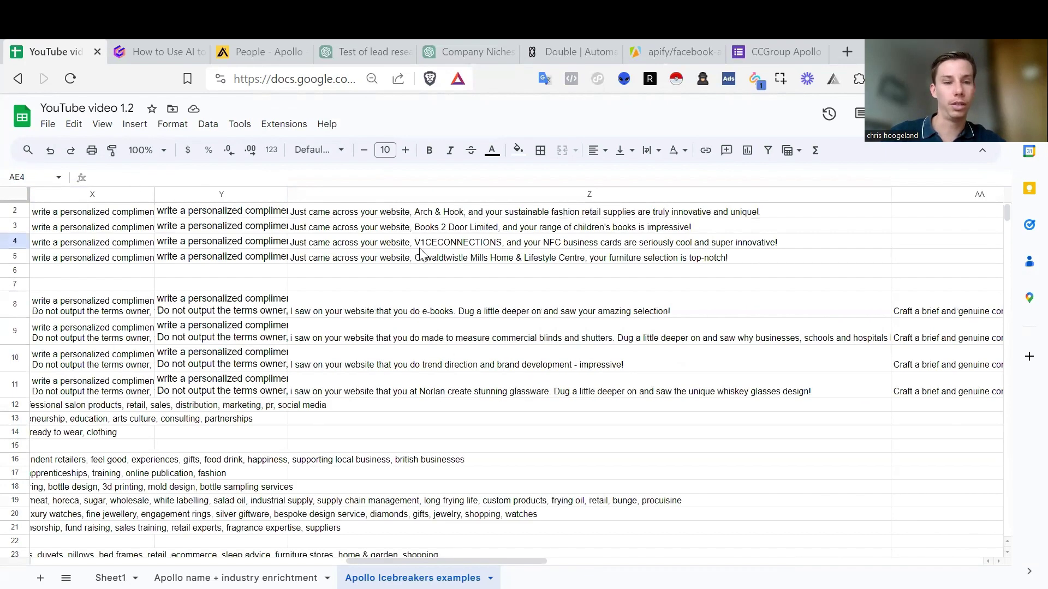
scroll(420, 253, left, 6)
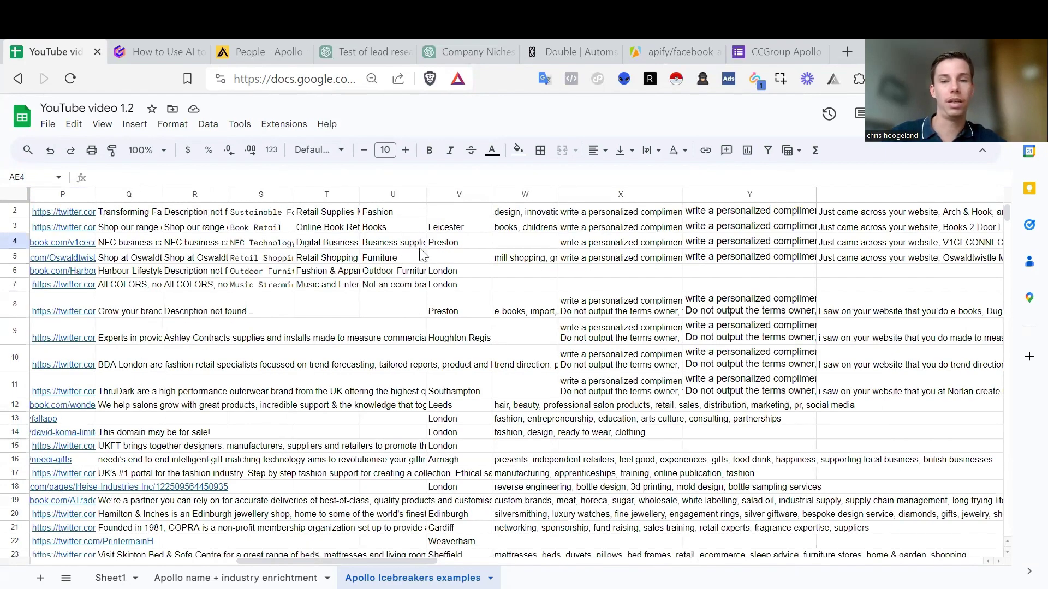
scroll(420, 253, left, 10)
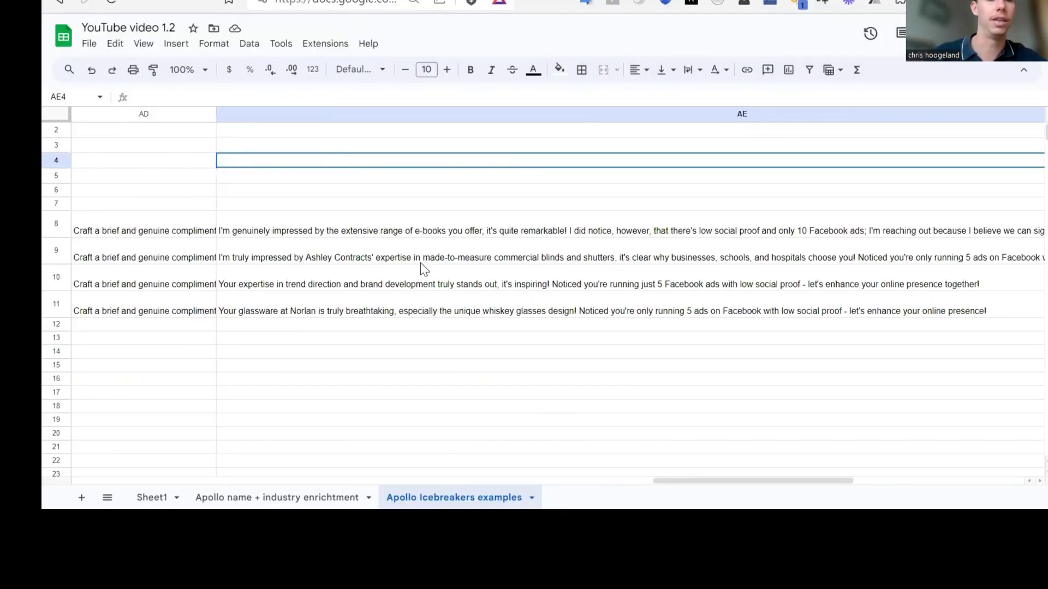
- Inspect the GPT formula behind the row 8 icebreaker in column AE
click(421, 263)
click(560, 224)
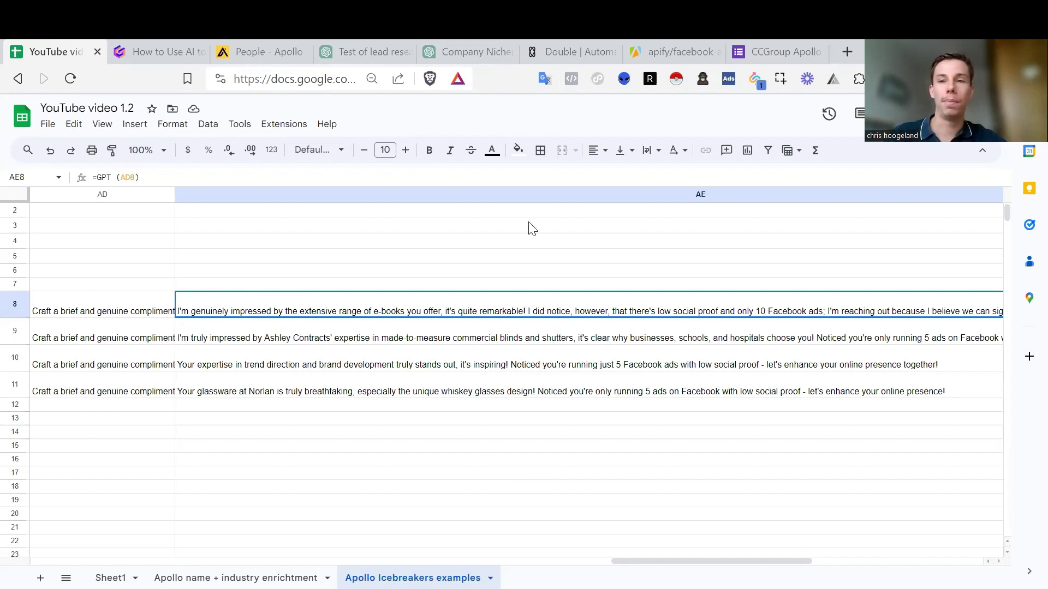
- Switch to the CCGroup Apollo order form and review its contact, Apollo Search URL, lead exclusion and lead quantity pricing fields
click(781, 42)
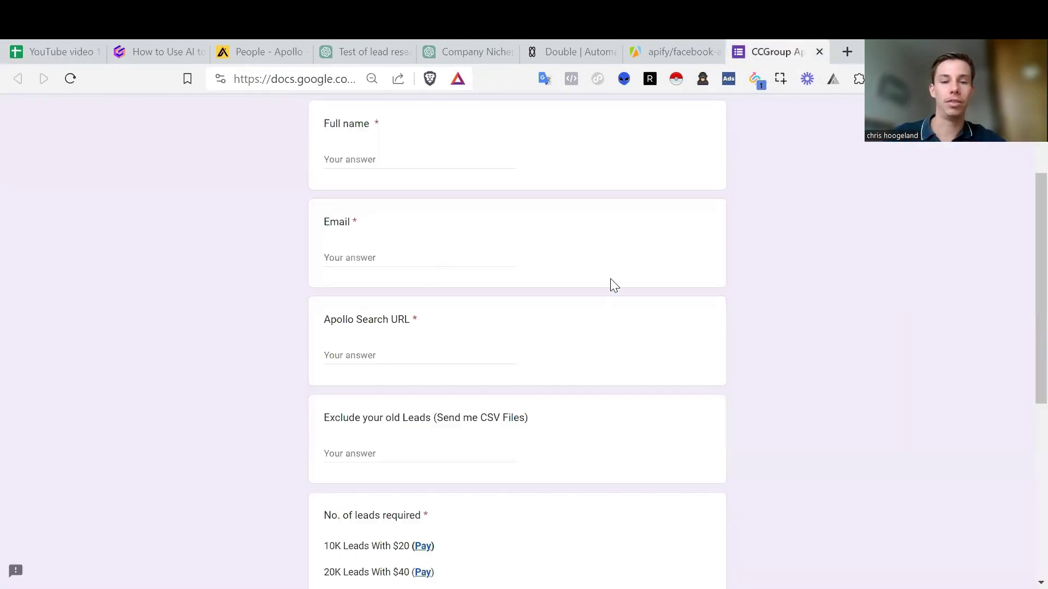
scroll(614, 284, down, 1)
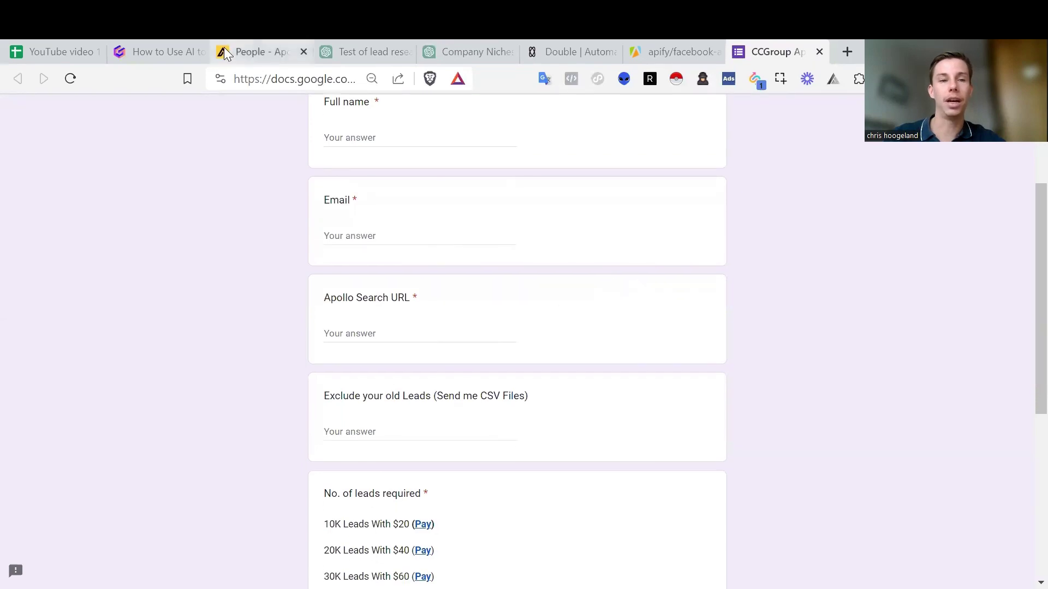
scroll(494, 279, up, 1)
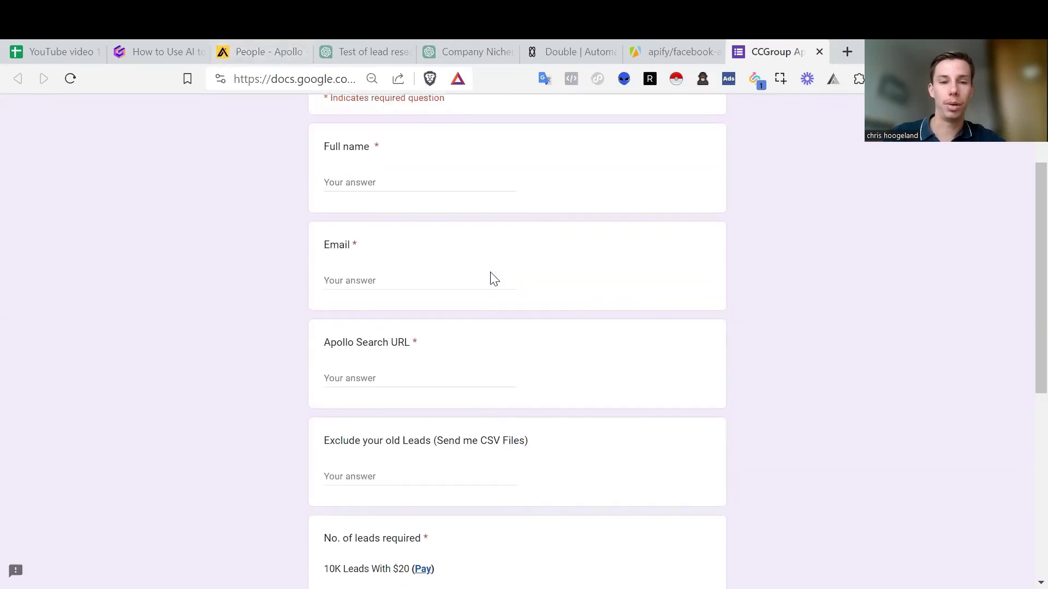
scroll(495, 279, down, 4)
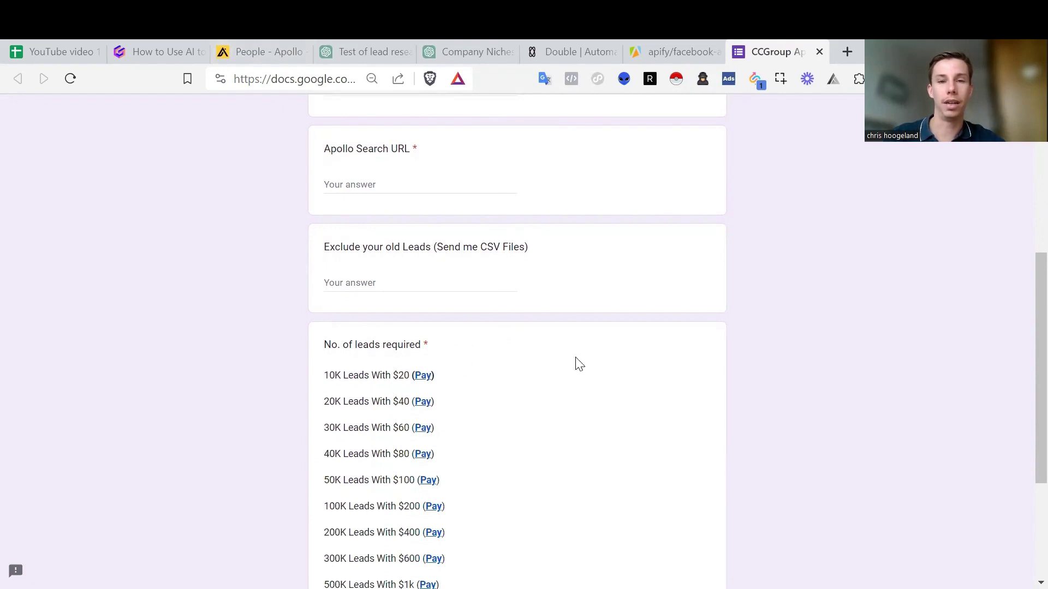
scroll(575, 365, down, 2)
scroll(577, 365, up, 4)
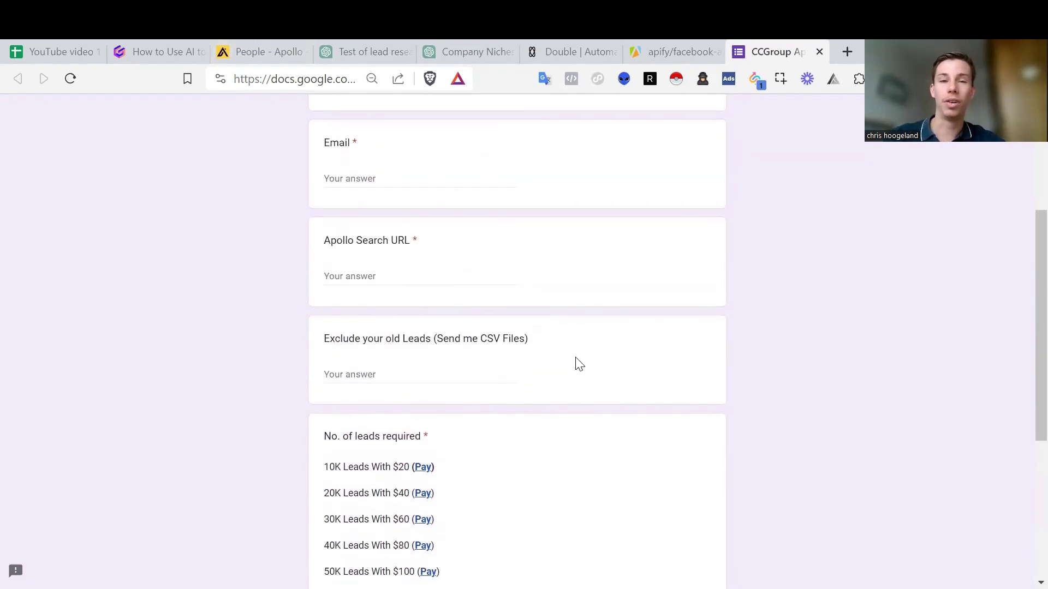